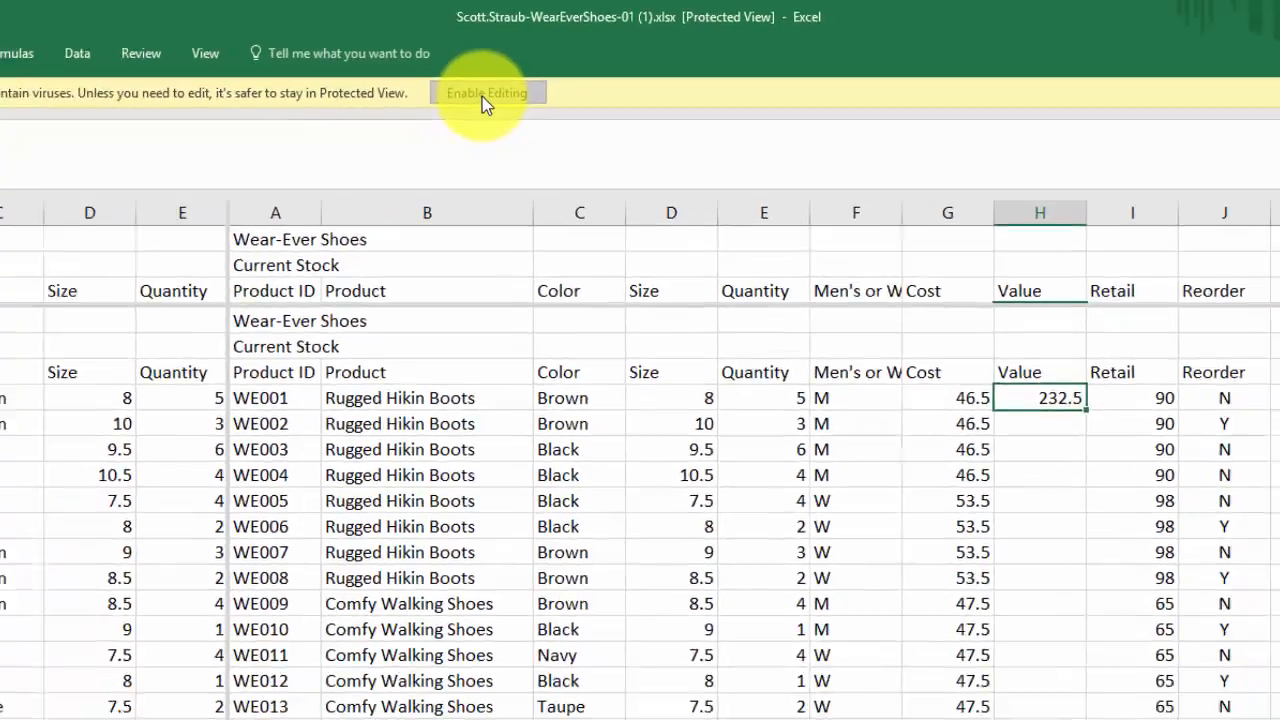
- Enable editing of the workbook and remove the split from the Wear-Ever Shoes stock worksheet
left_click(456, 111)
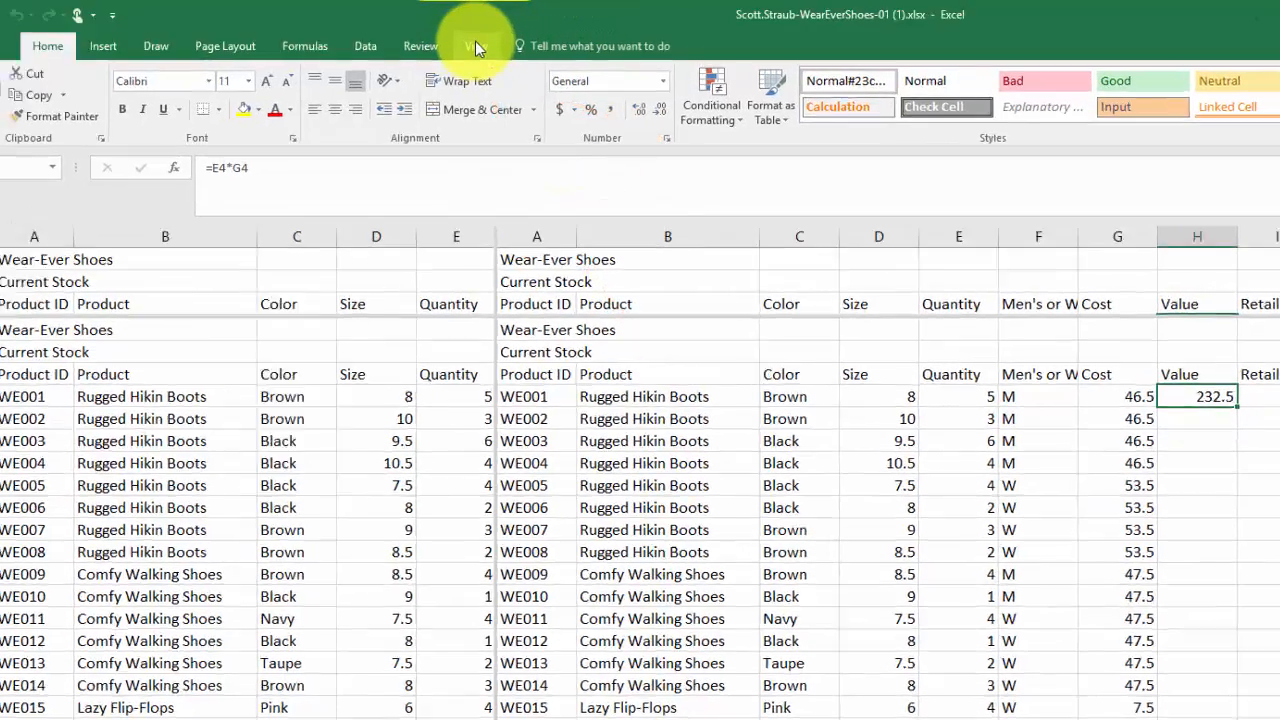
left_click(484, 43)
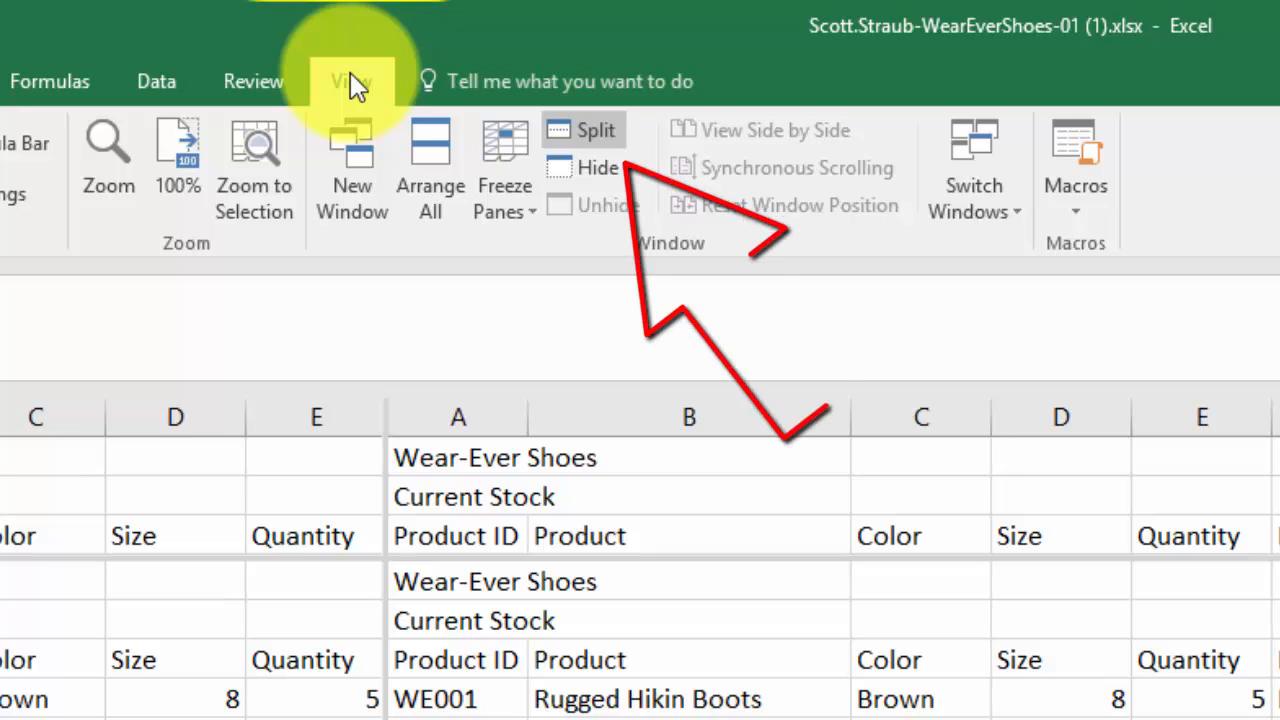
left_click(588, 129)
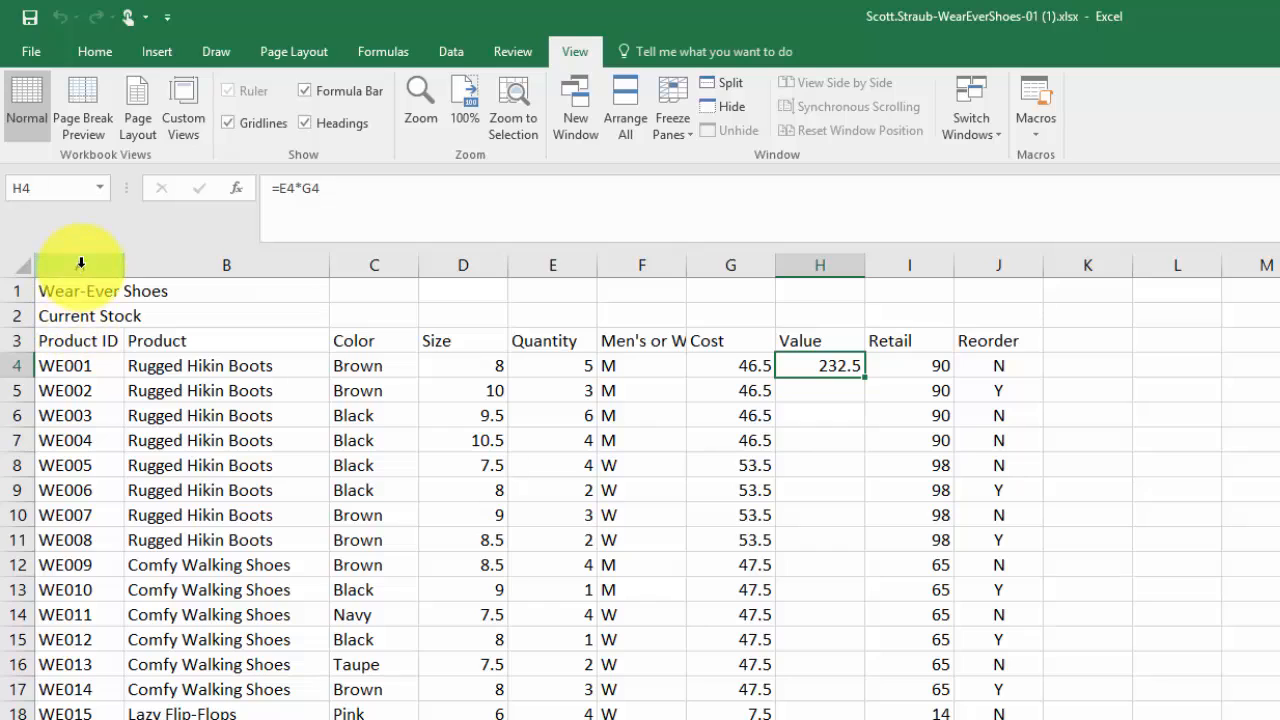
- Freeze rows 1 to 3 above cell A4 so the title and column headings stay in view
left_click(73, 368)
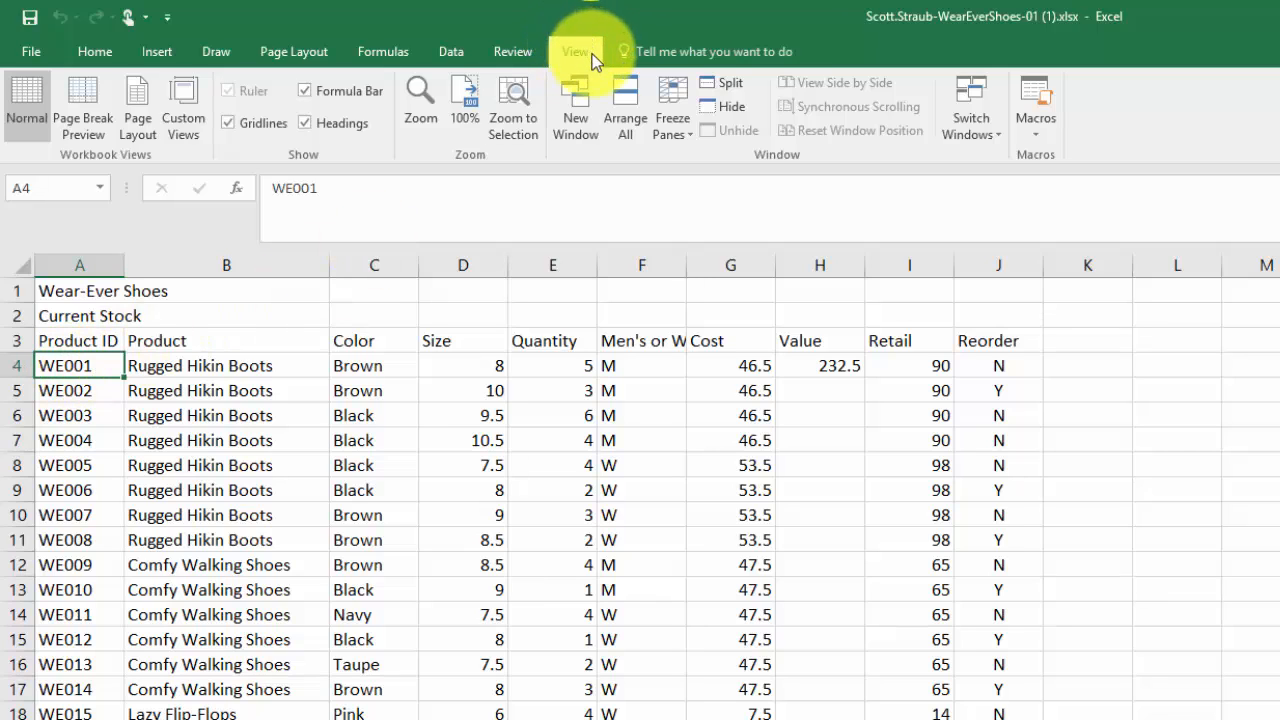
left_click(673, 105)
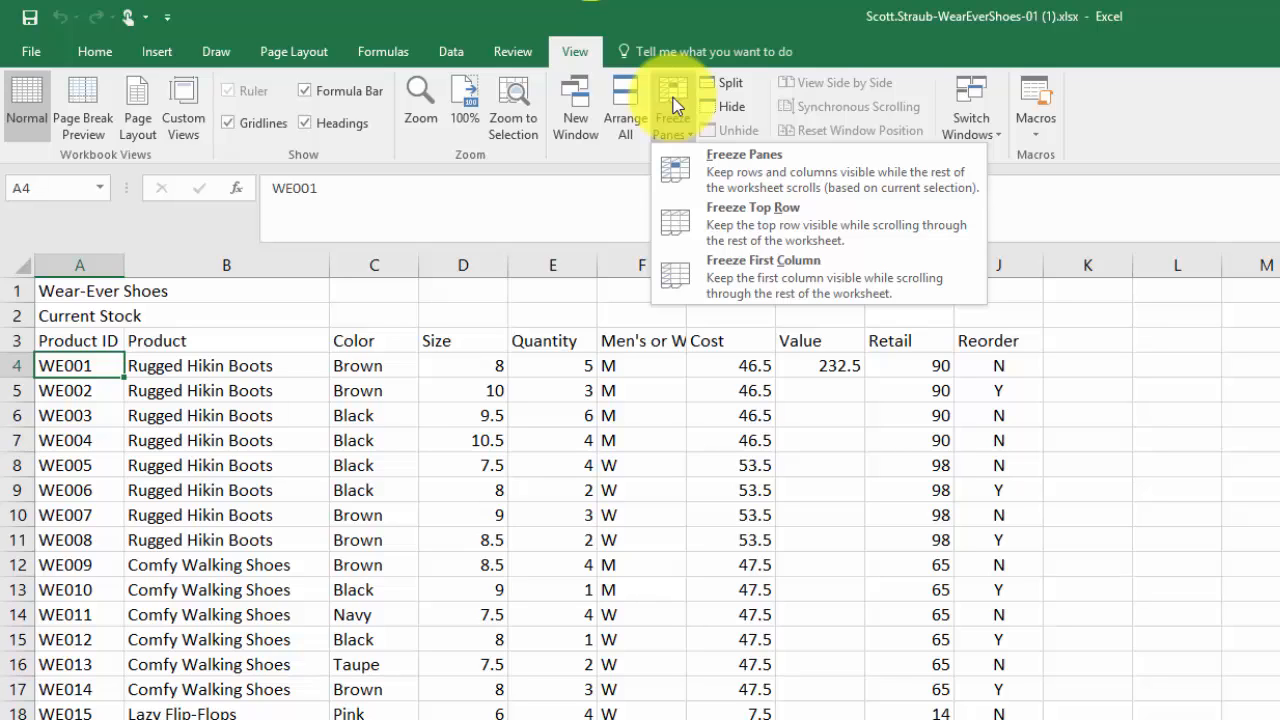
left_click(747, 164)
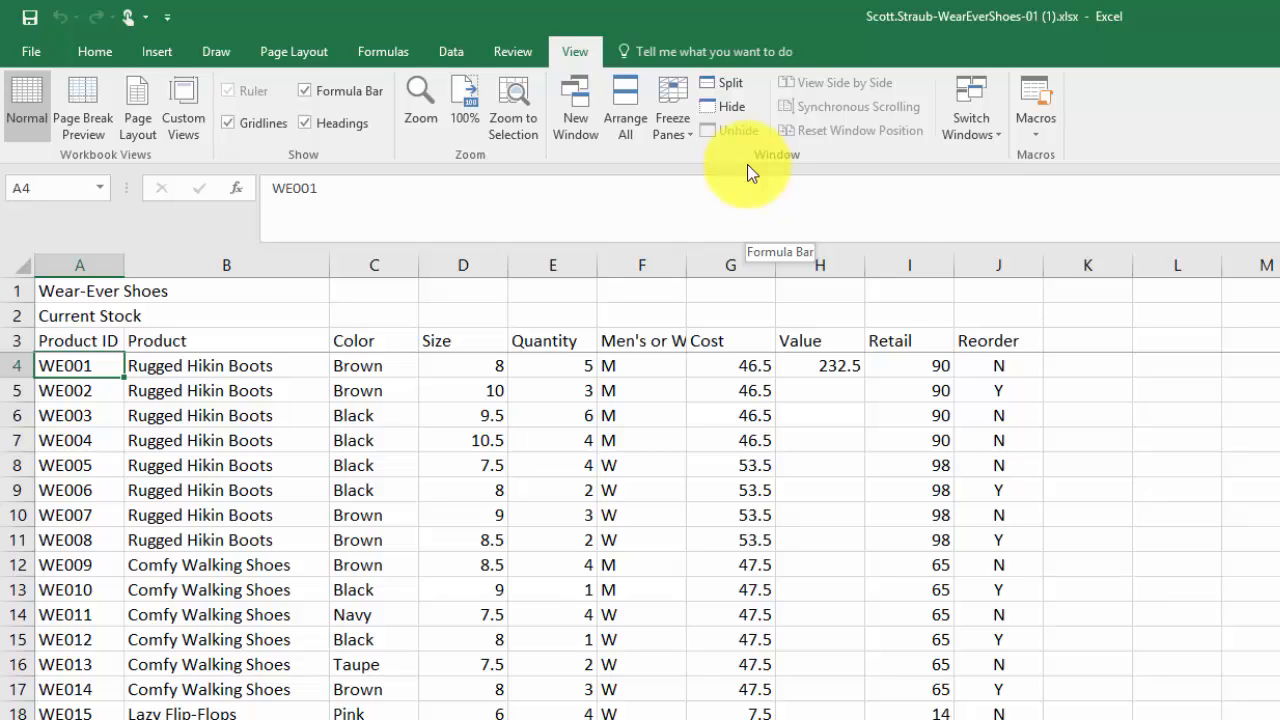
- Set the quantity of product WE028 in cell E31 to 3 and return to the start of the data
scroll(480, 511, "down", 9)
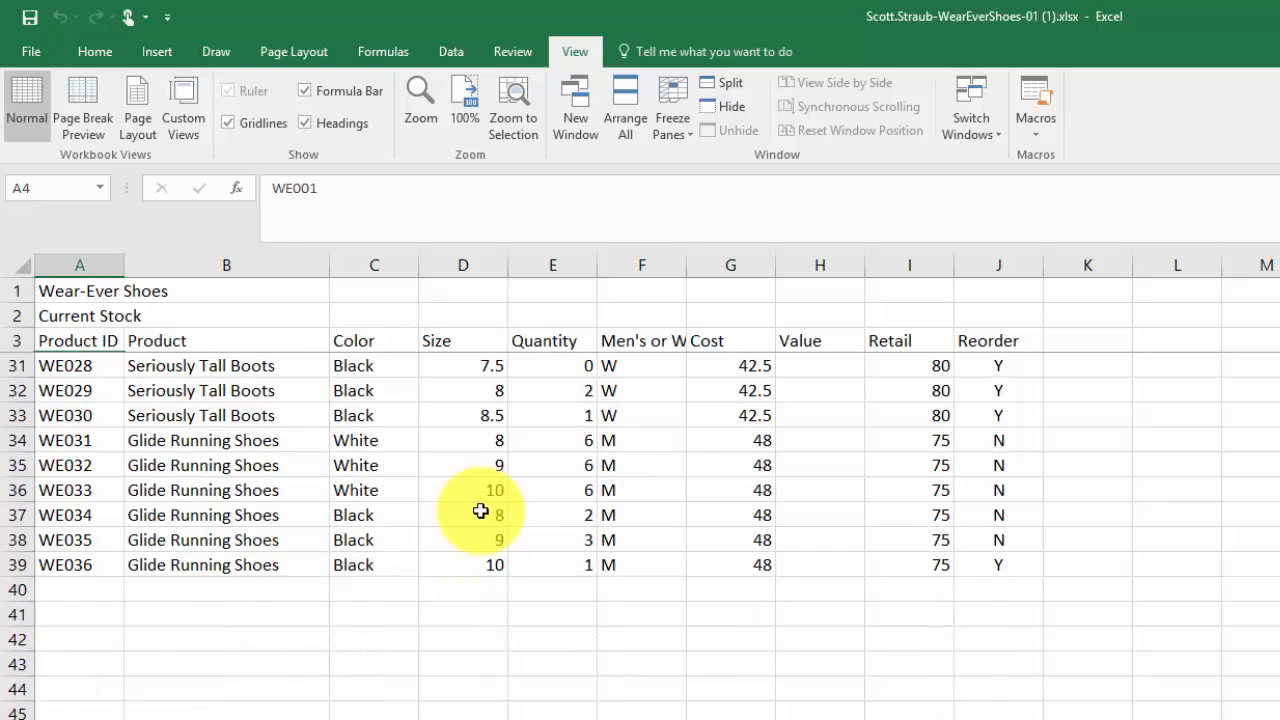
scroll(480, 511, "up", 1)
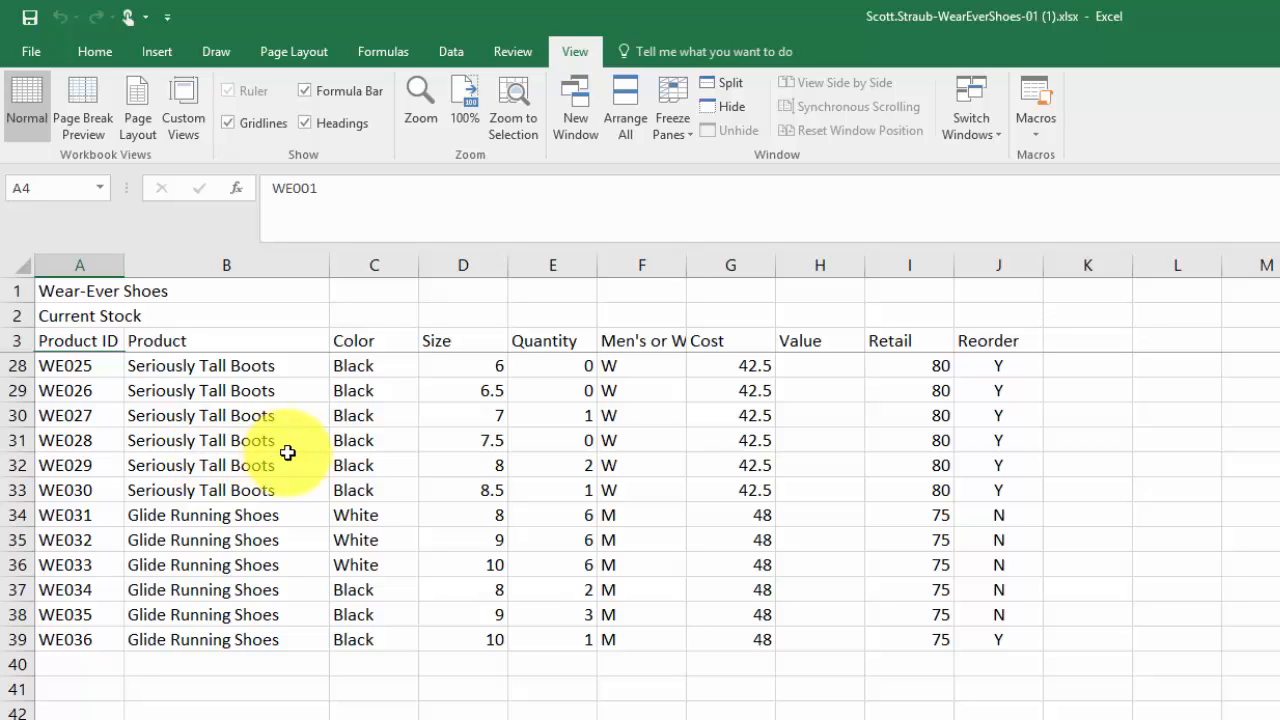
left_click(535, 446)
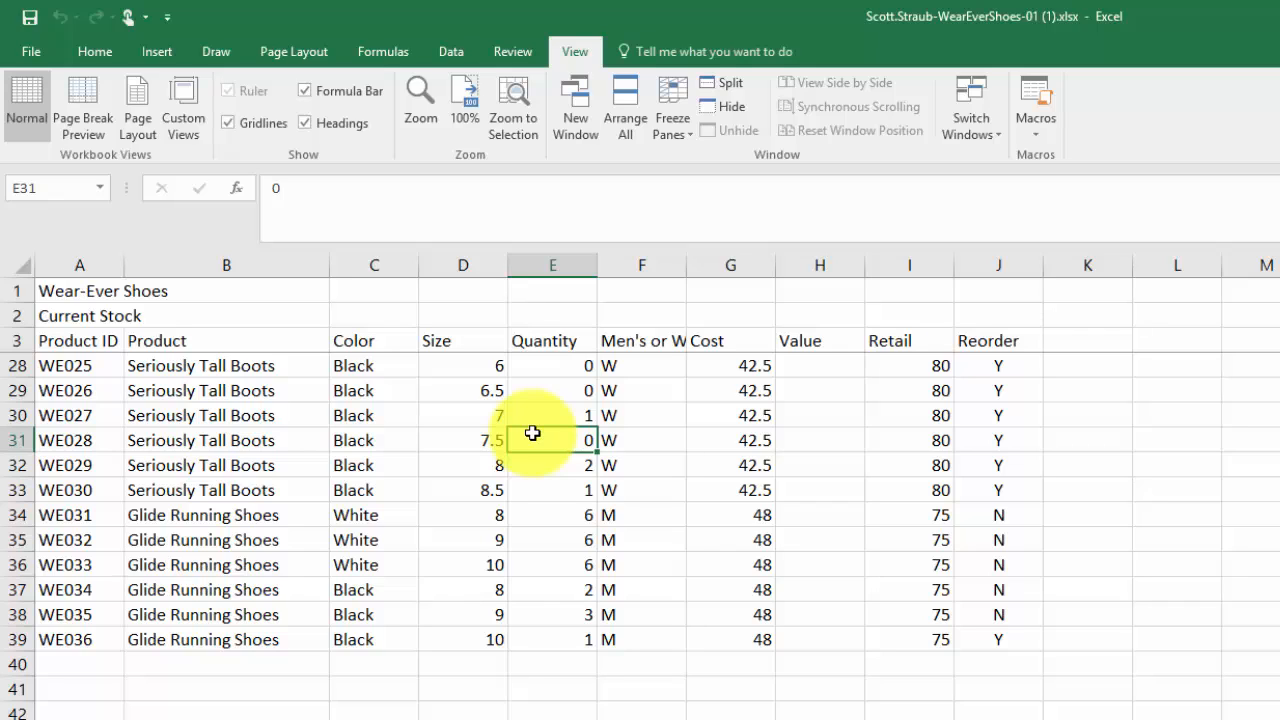
type("3")
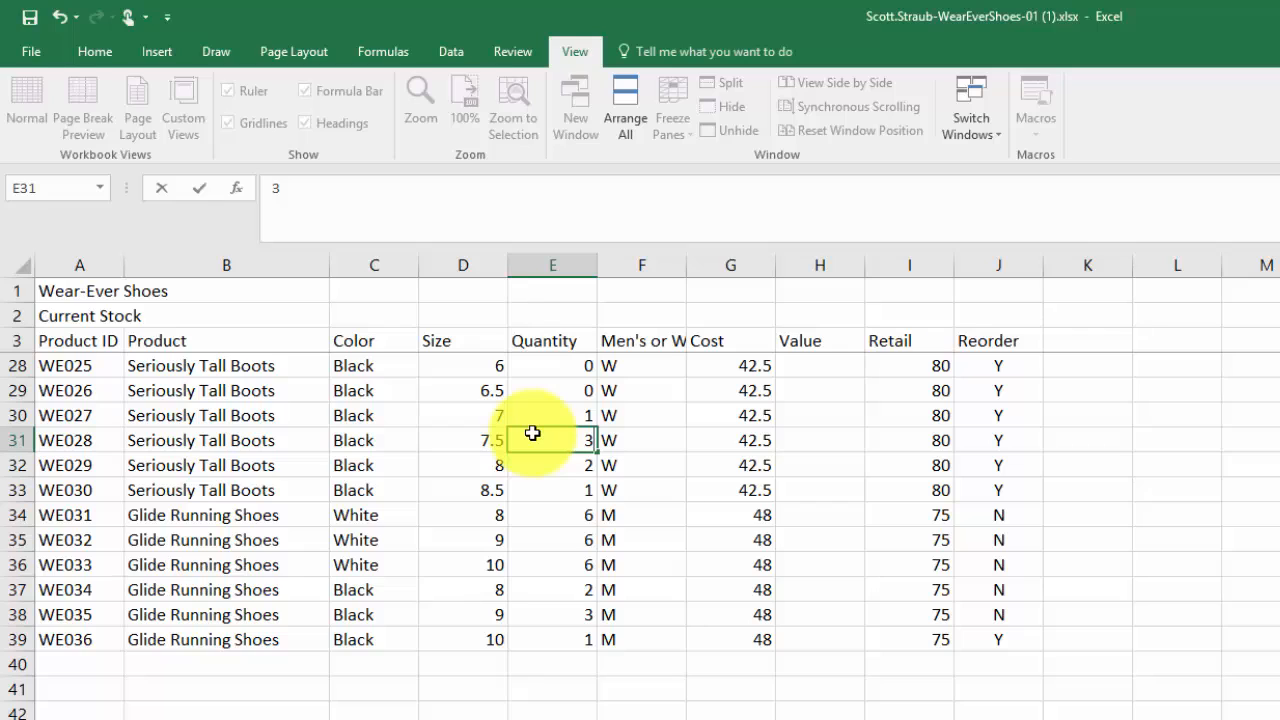
key("Return")
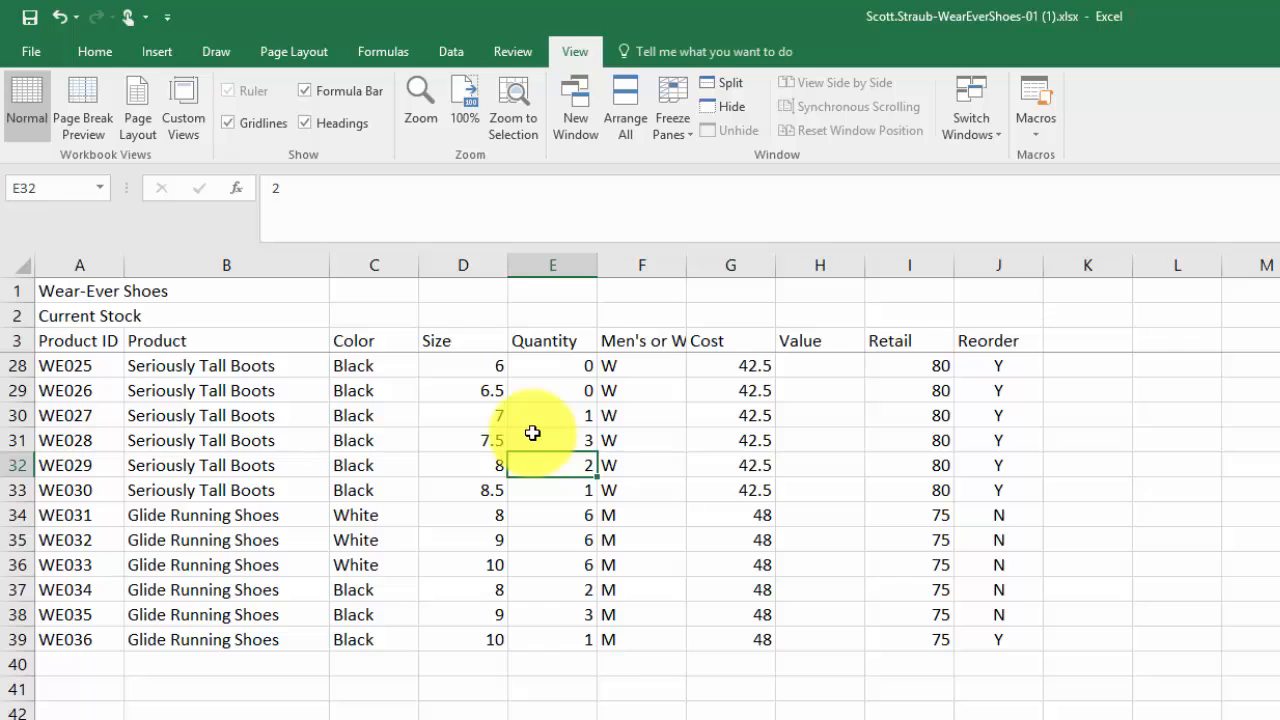
key("ctrl+Home")
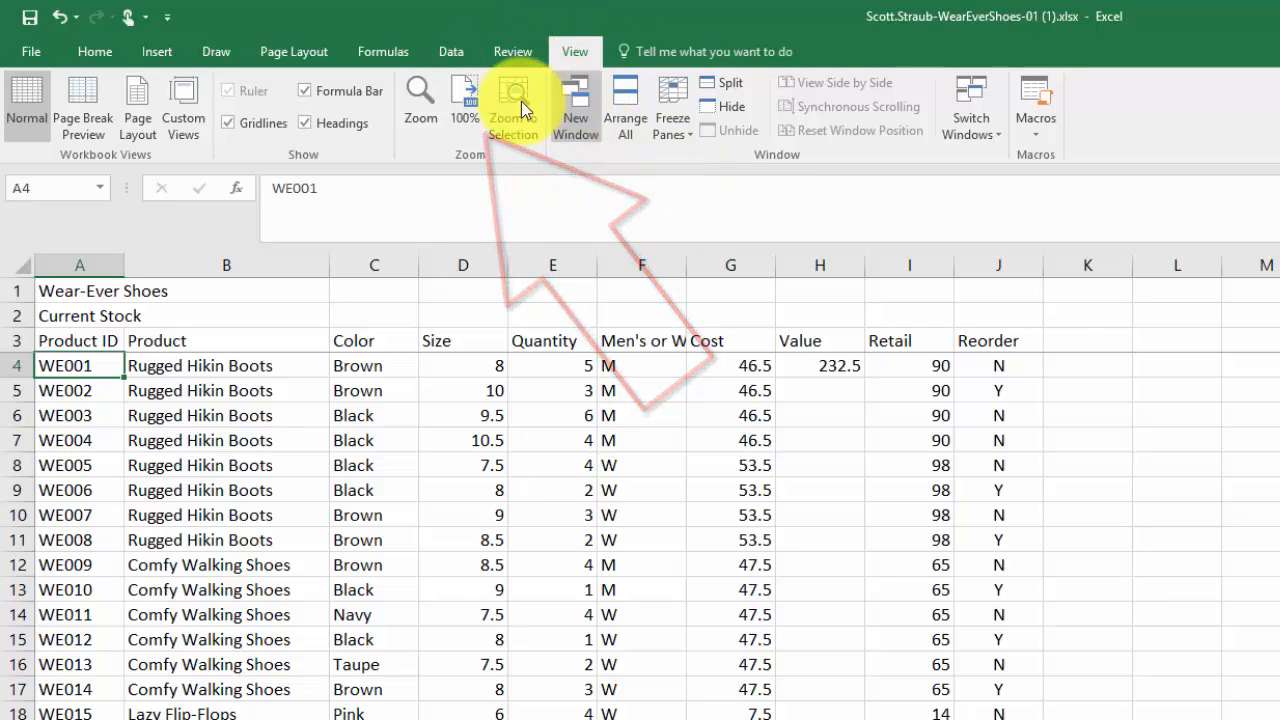
- Set the worksheet zoom to 100% and unfreeze the panes
left_click(457, 101)
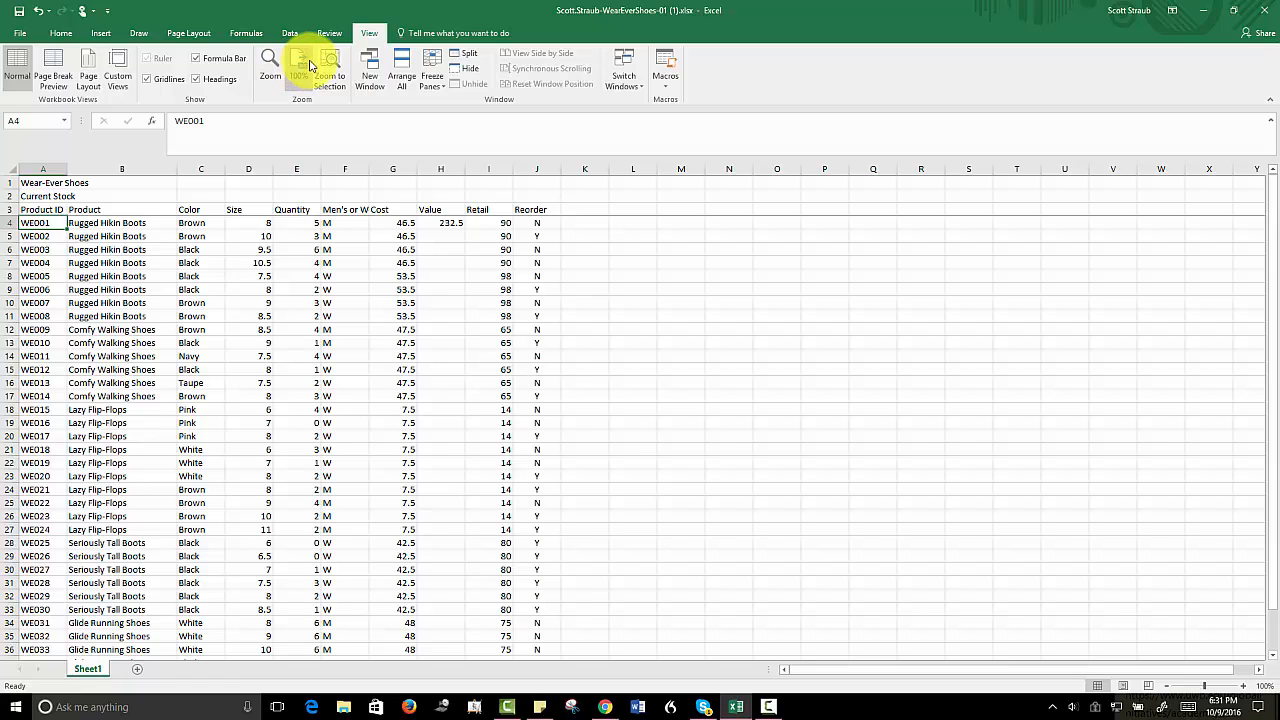
left_click(435, 62)
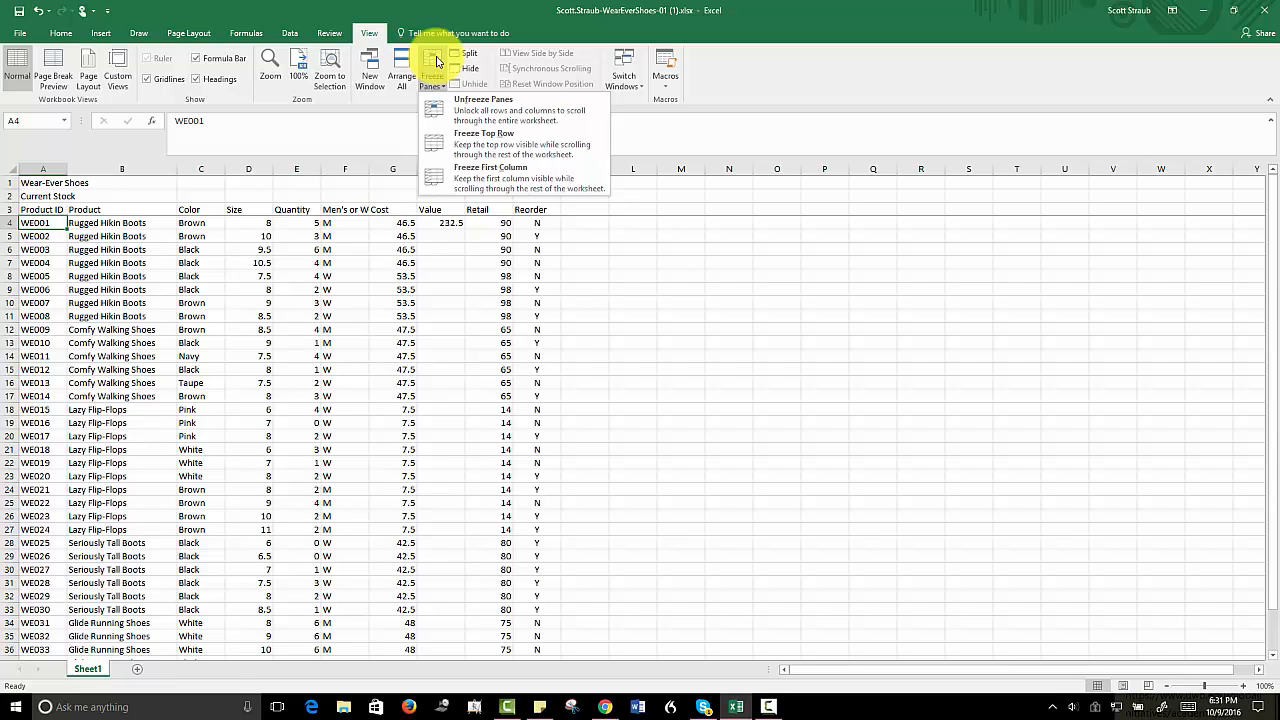
left_click(480, 112)
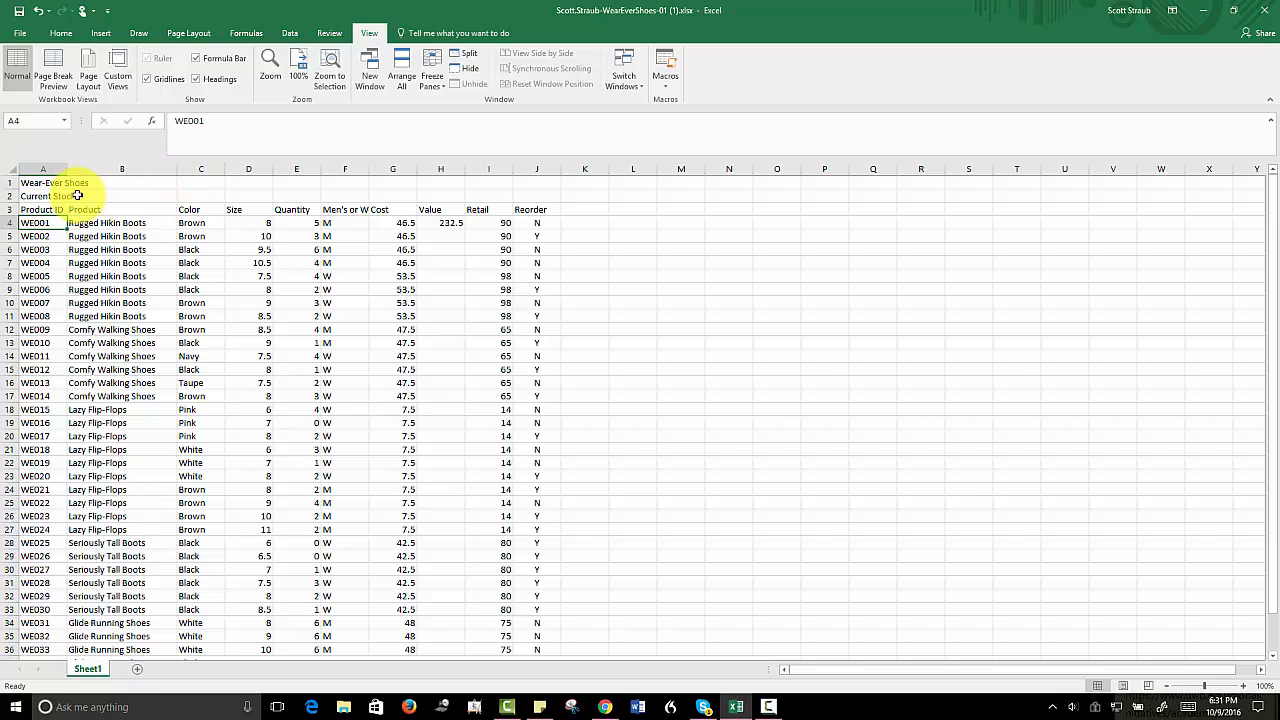
- Spell-check the product names in B4:B11 and change all occurrences of "Hikin" to "Hiking"
left_click(28, 183)
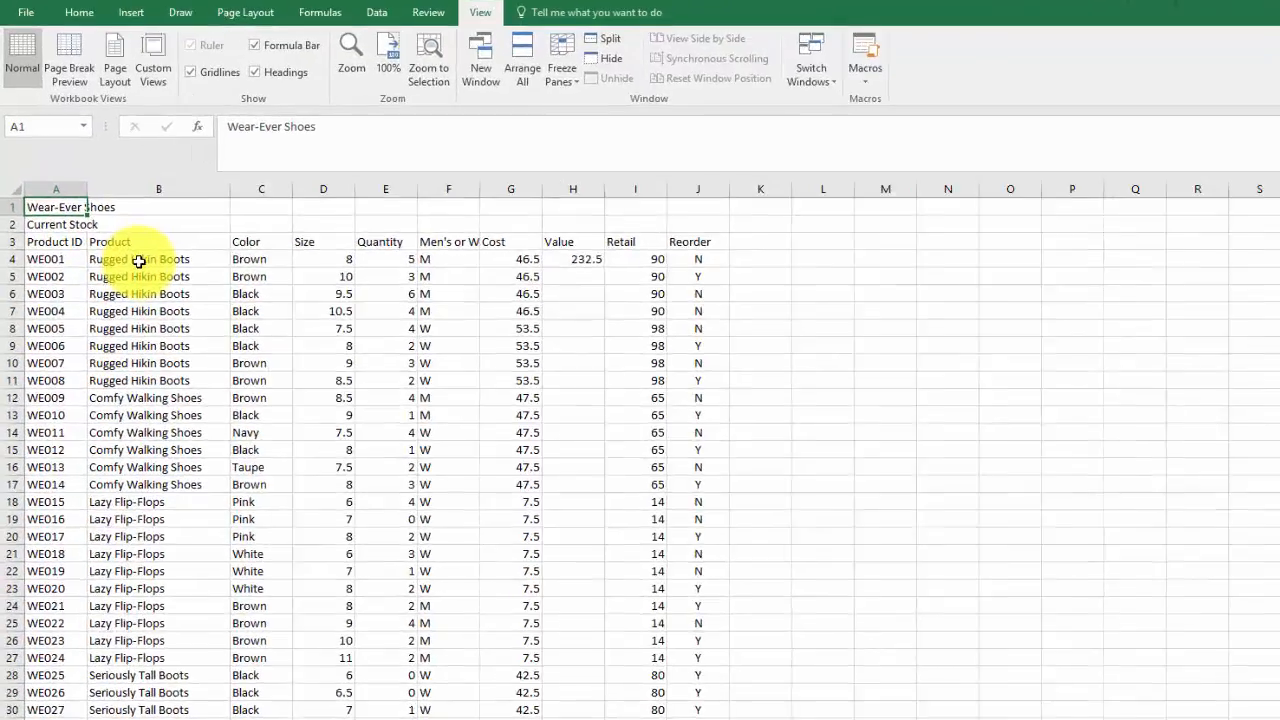
left_click(107, 224)
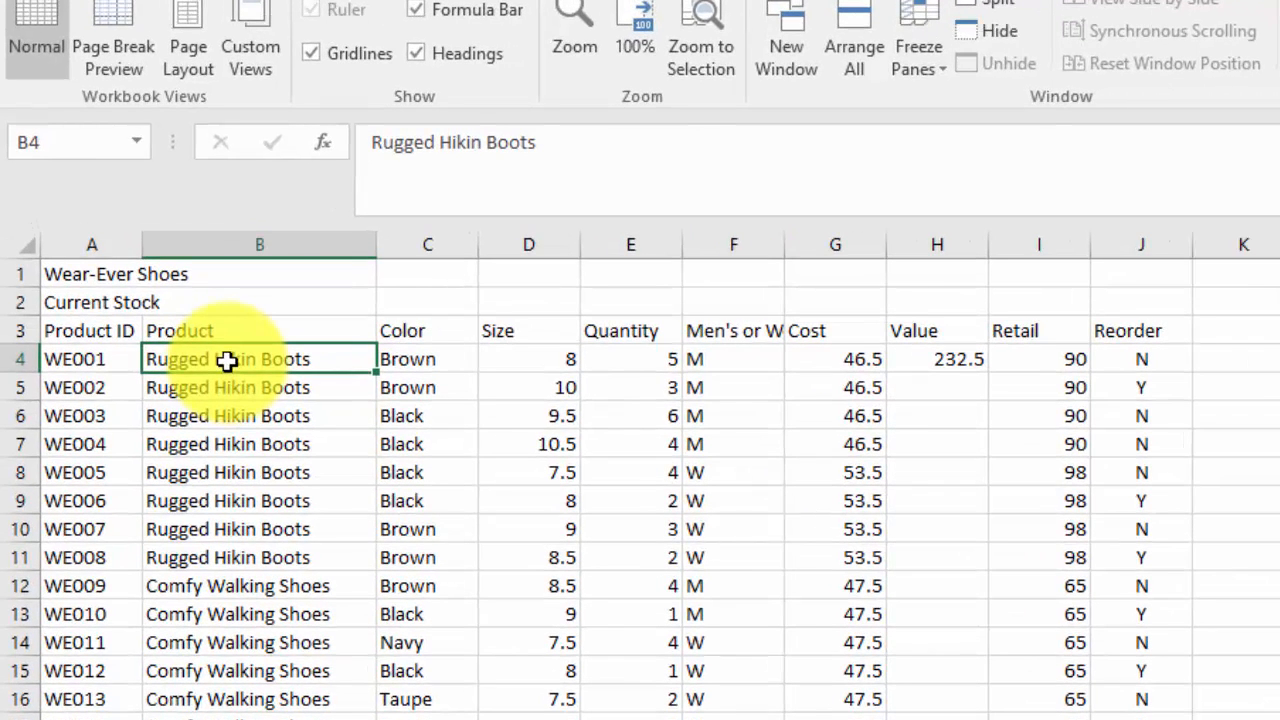
left_click_drag(227, 361, 235, 548)
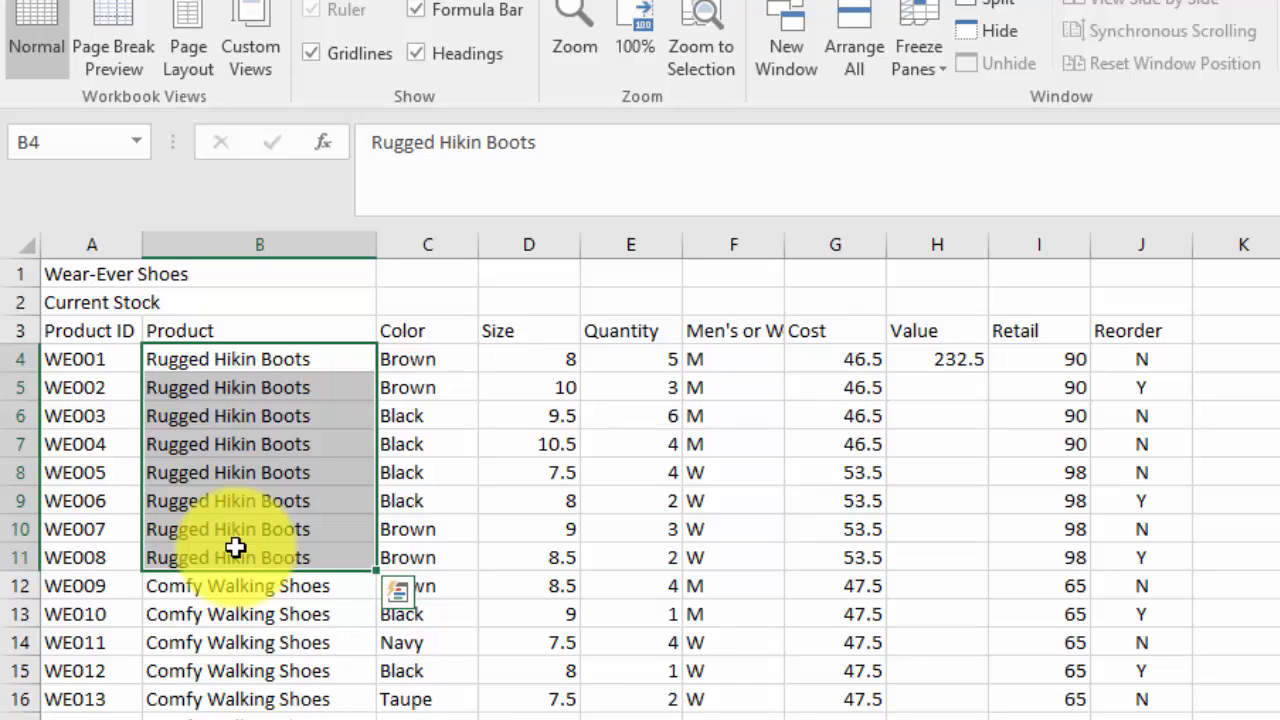
left_click(277, 365)
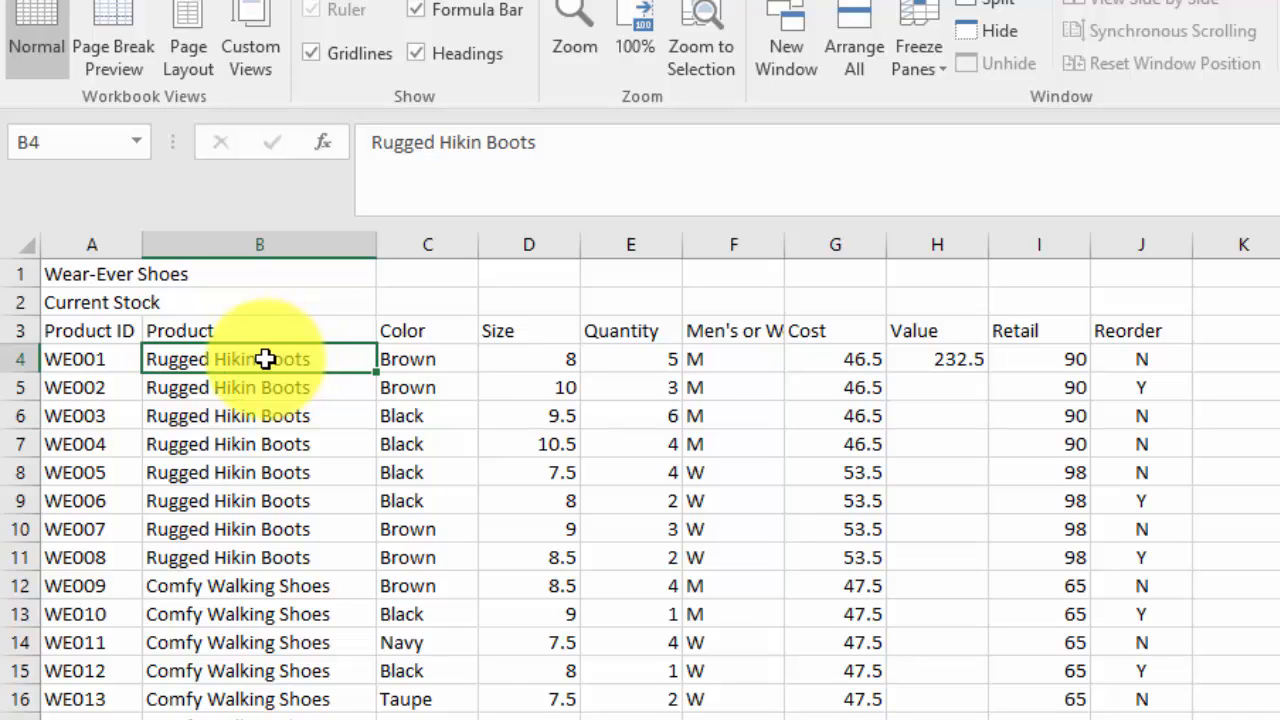
left_click_drag(265, 361, 258, 549)
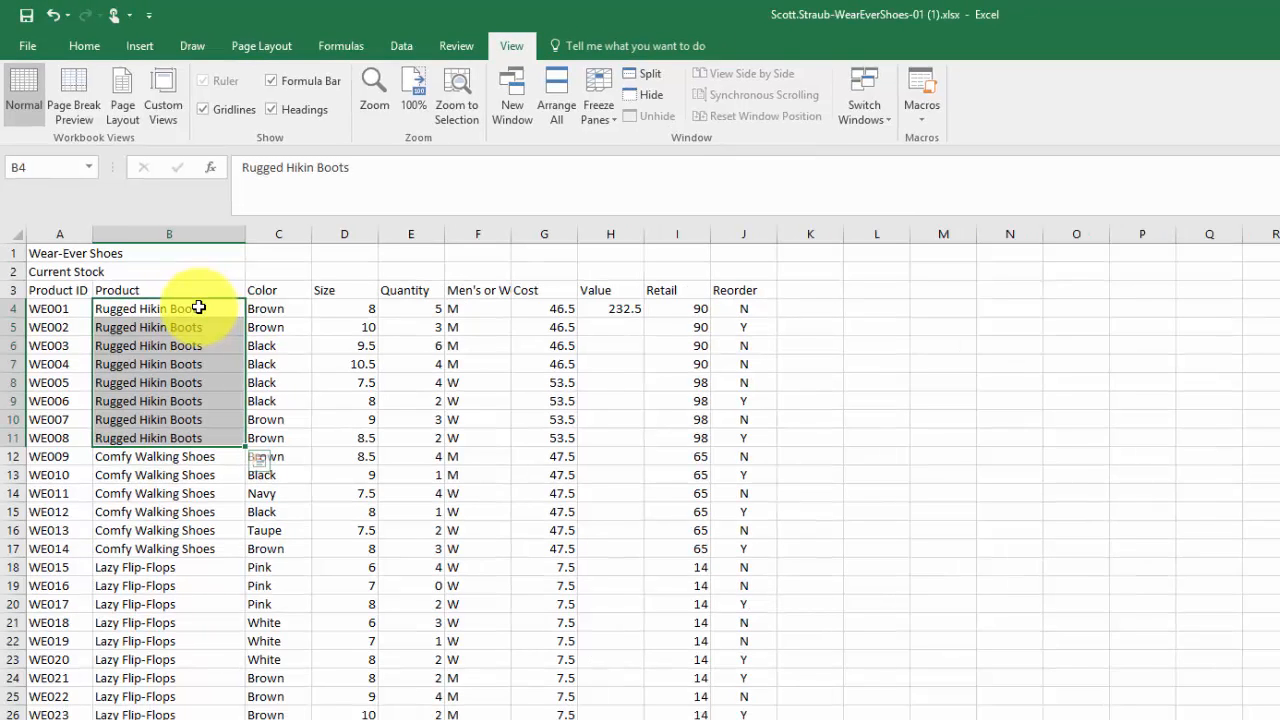
left_click(455, 47)
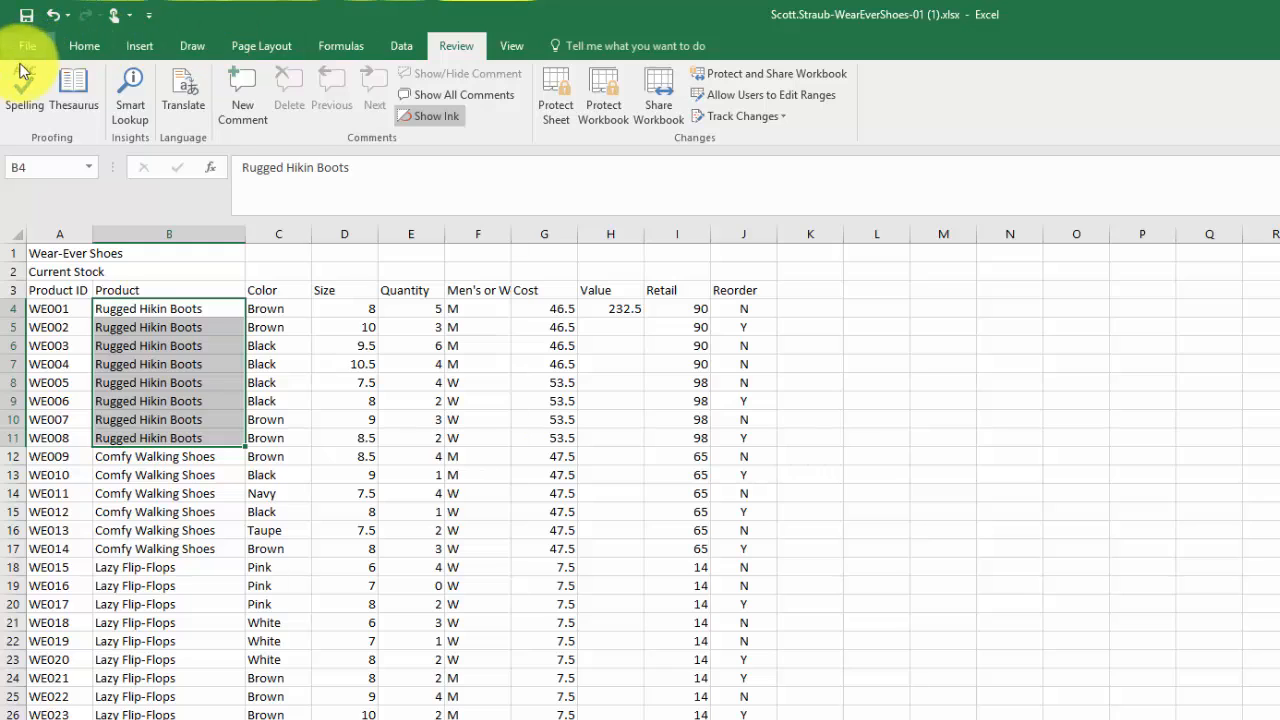
left_click(18, 97)
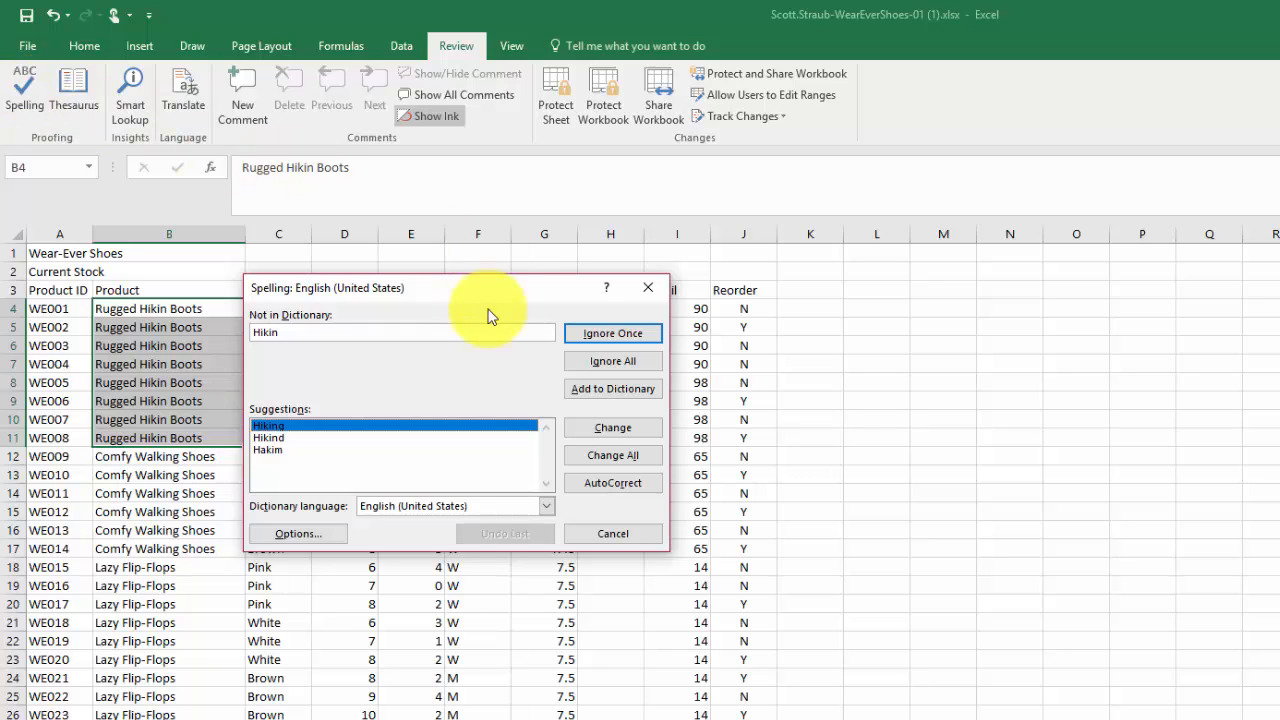
left_click(604, 455)
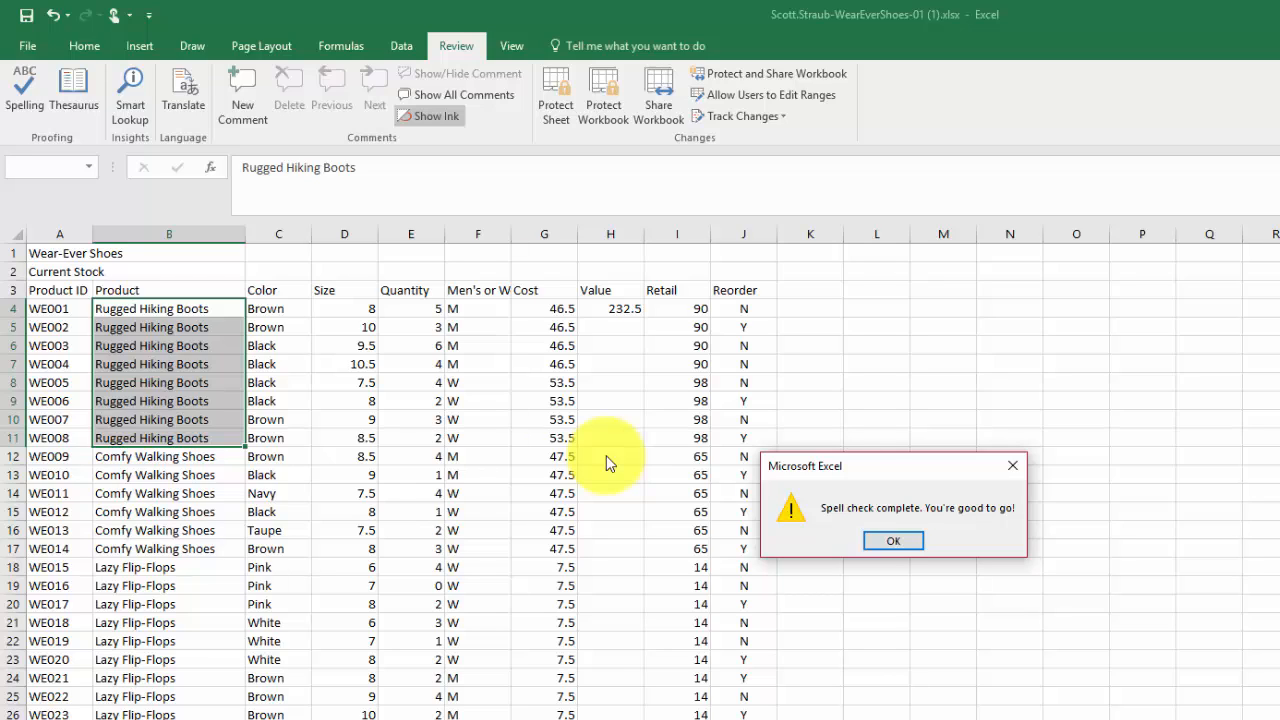
left_click(902, 540)
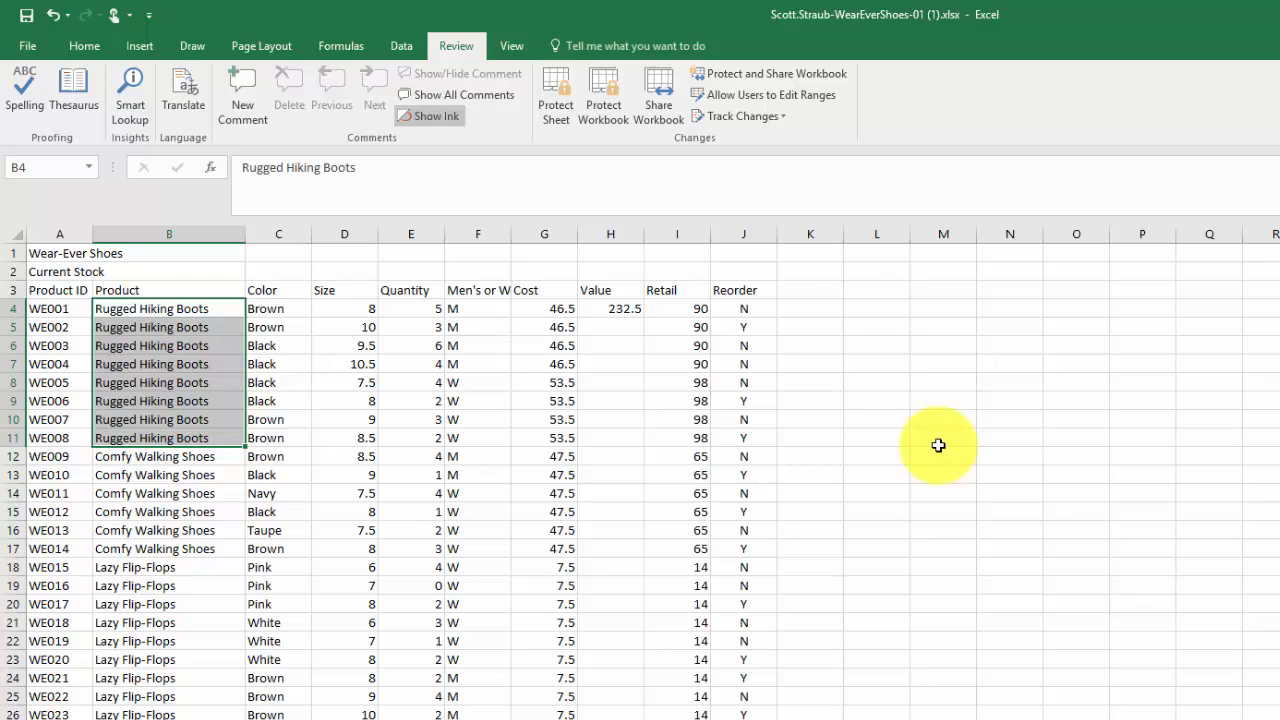
- Fill the Value formula from H4 down the column to the last product row and return to cell A1
left_click(620, 309)
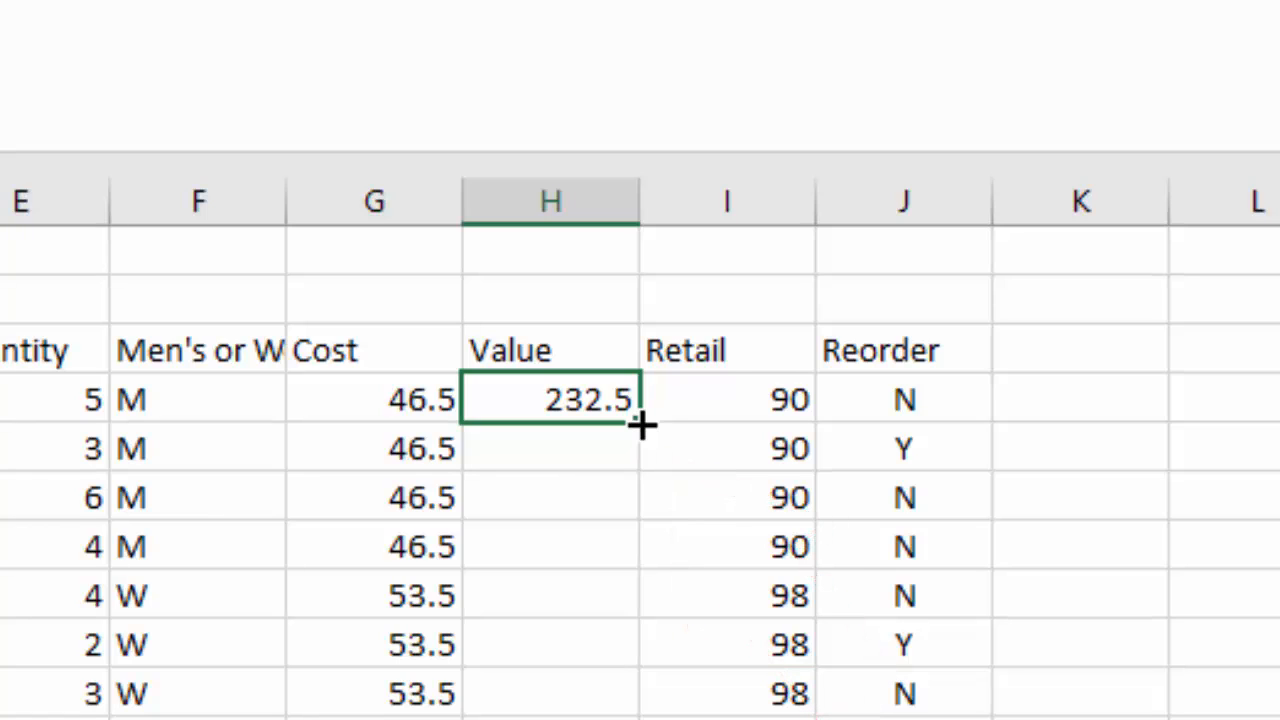
left_click(641, 425)
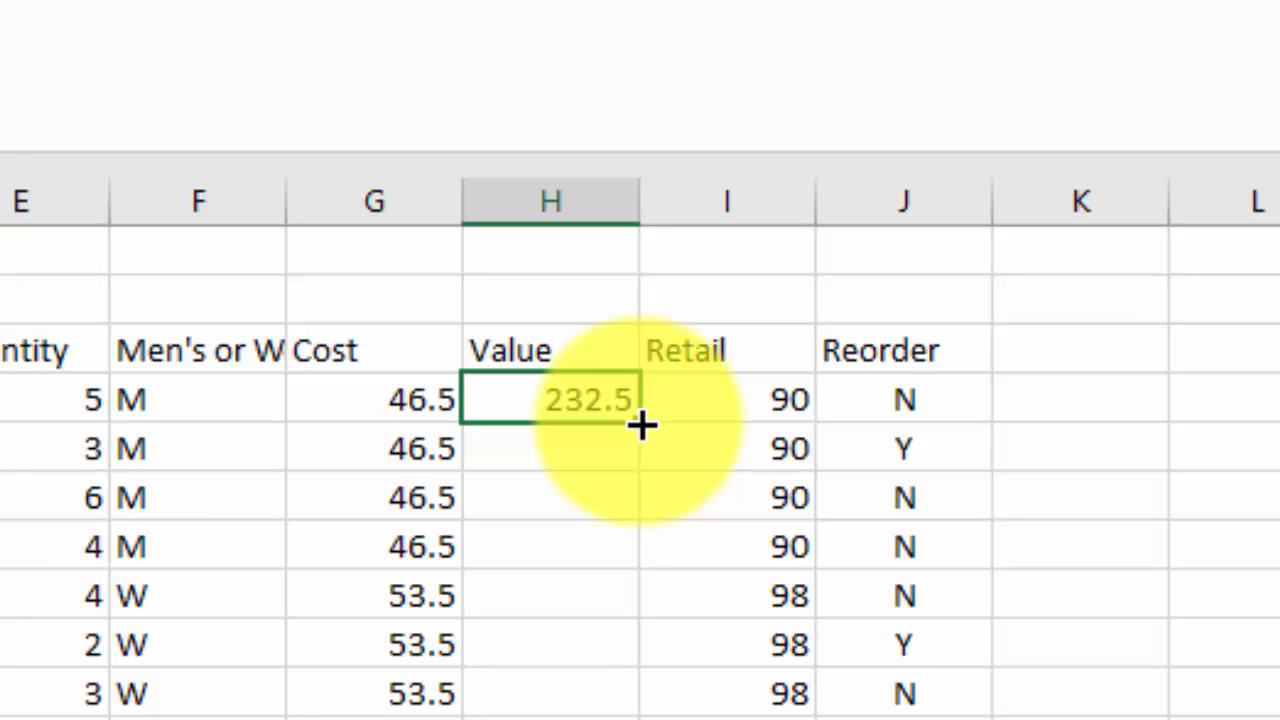
double_click(641, 425)
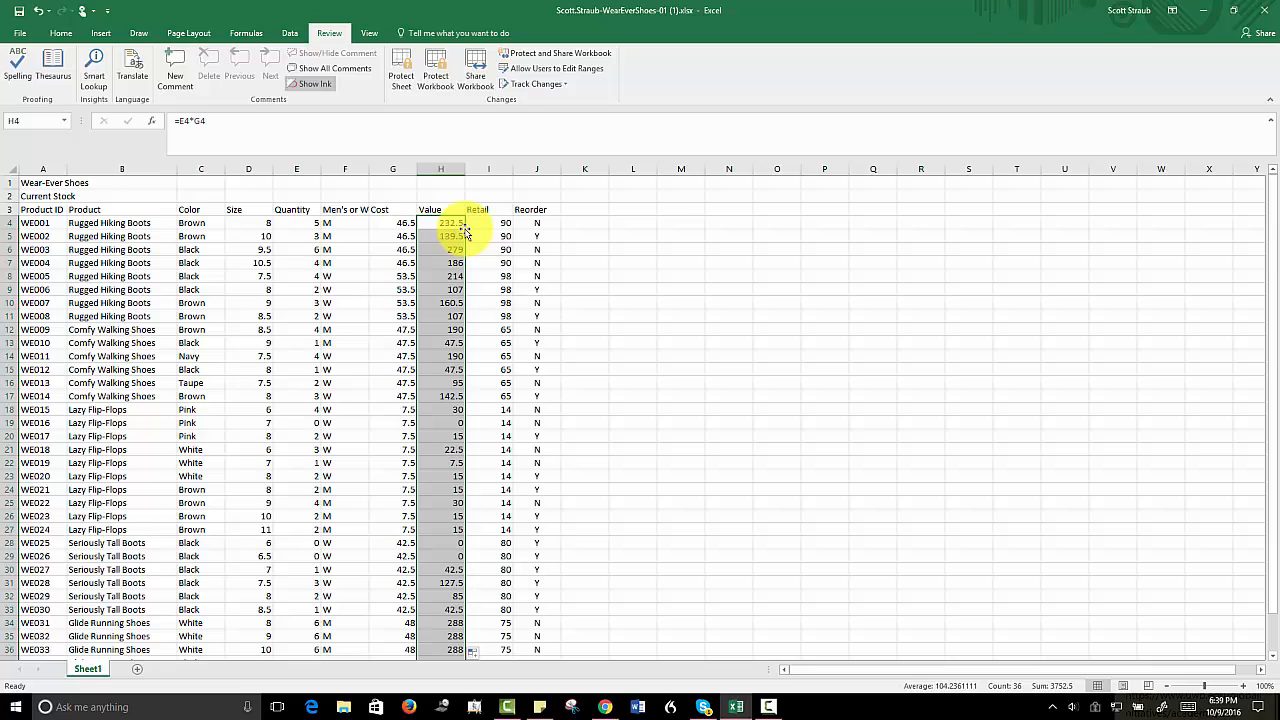
key("ctrl+Home")
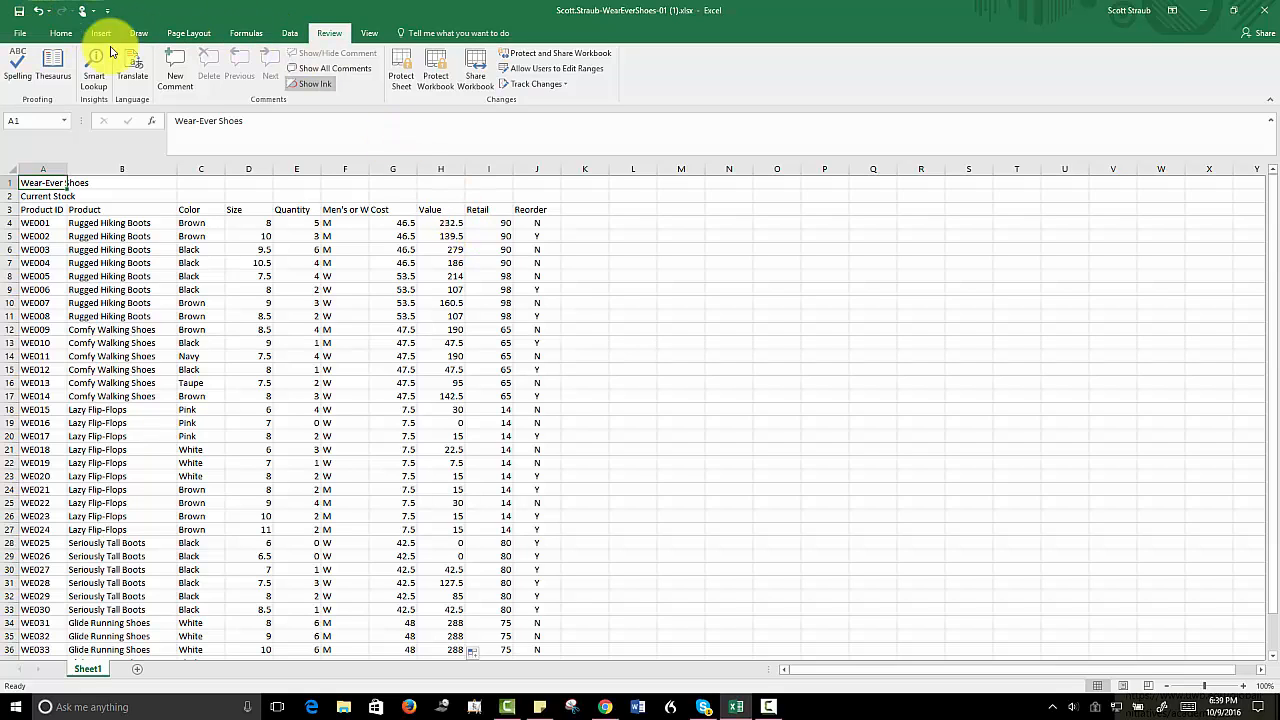
- Apply the Ion theme to the workbook
left_click(192, 34)
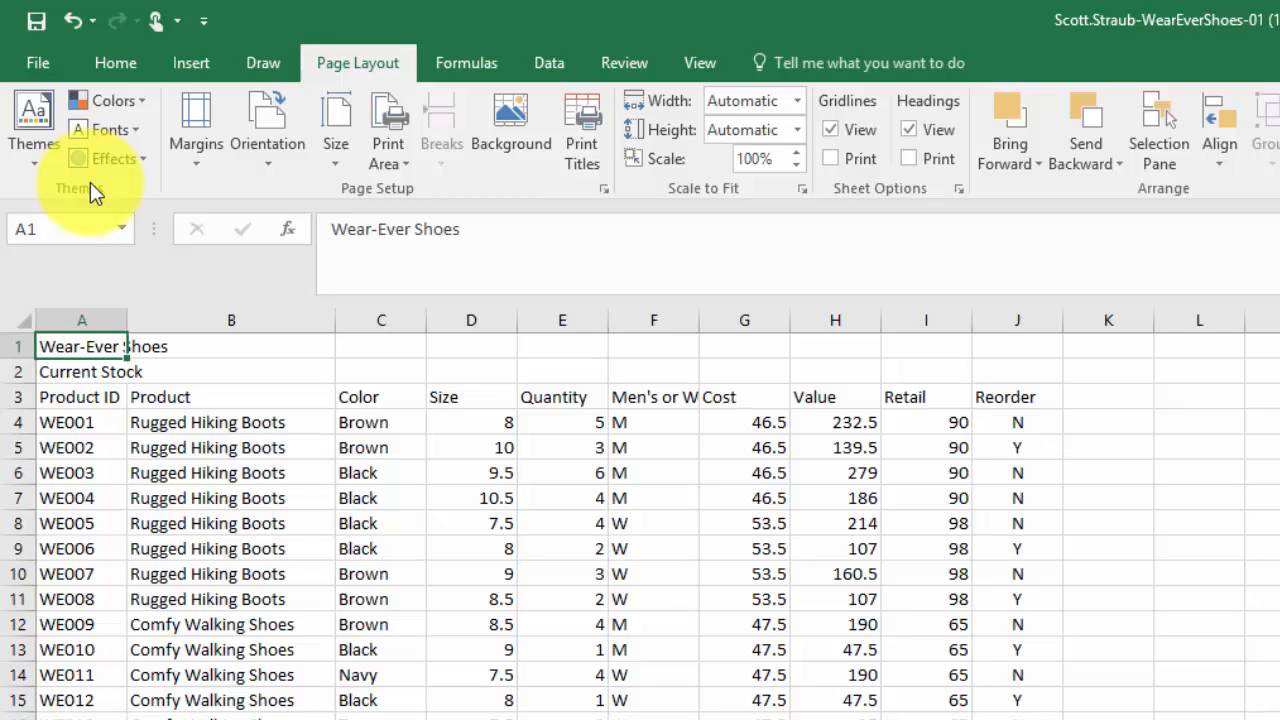
left_click(33, 162)
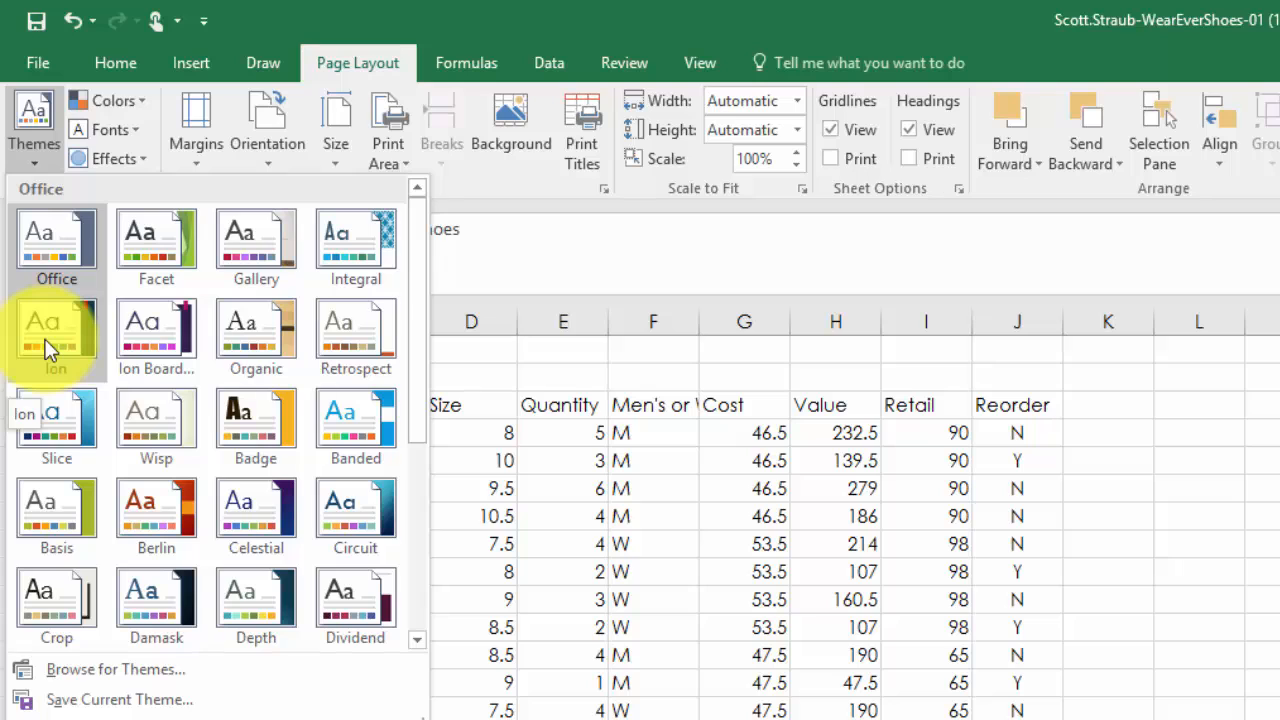
left_click(50, 345)
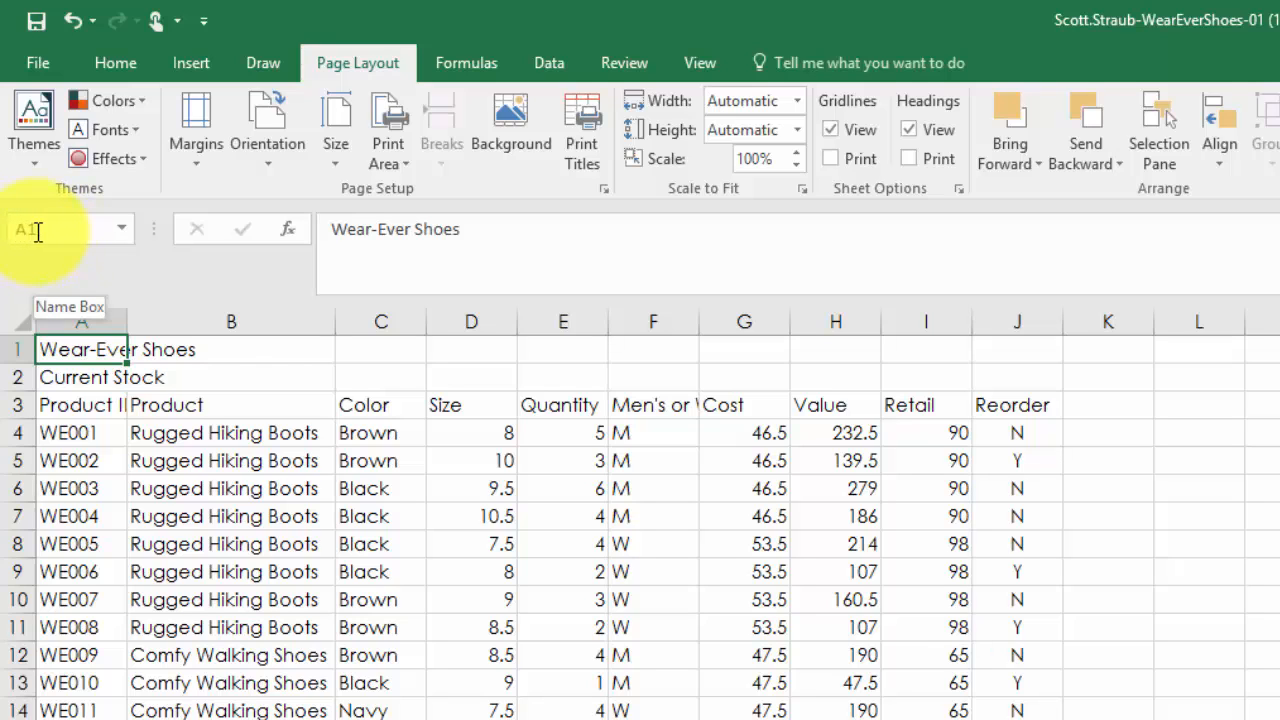
- Merge and center the "Wear-Ever Shoes" title across A1:J1
left_click(208, 358)
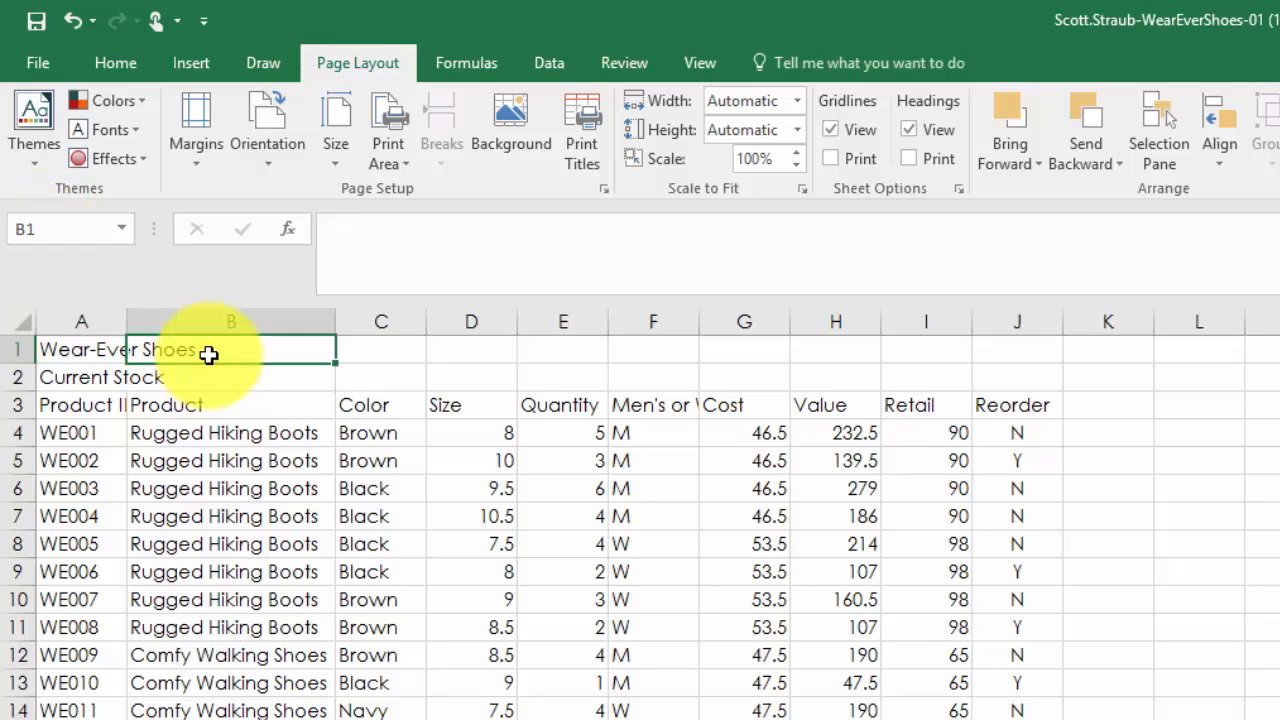
left_click(89, 352)
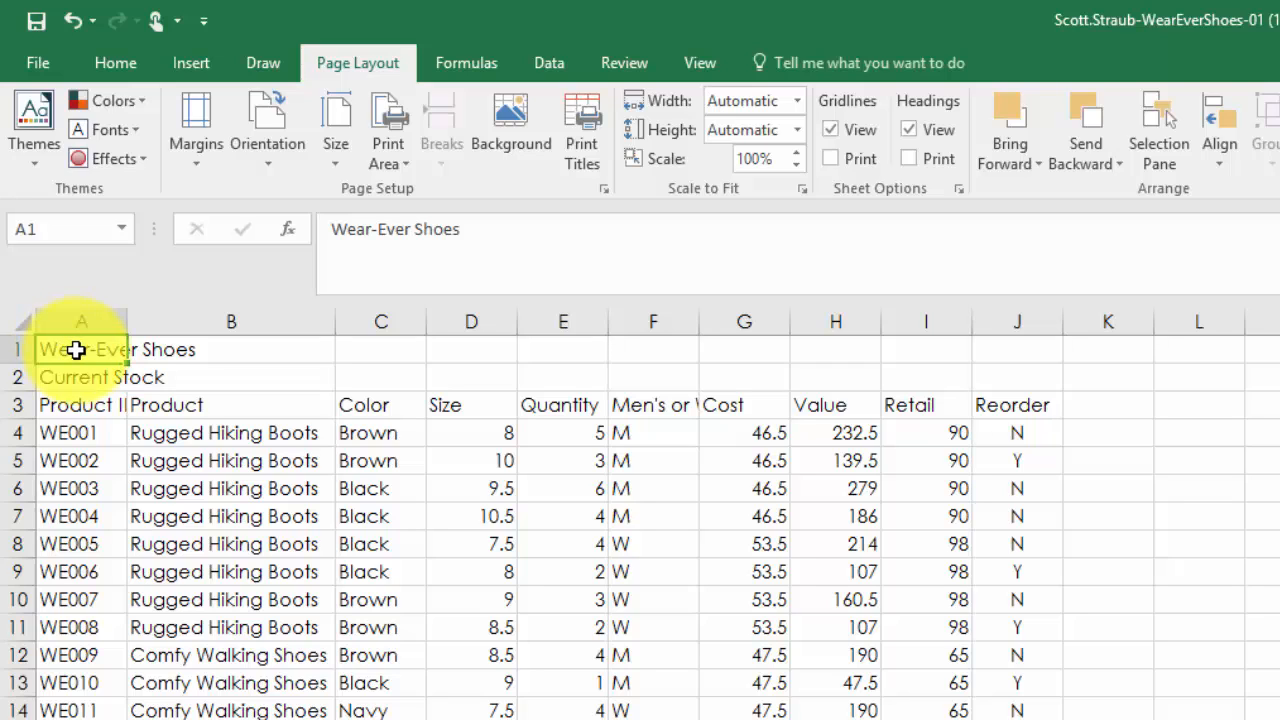
left_click_drag(76, 349, 1013, 349)
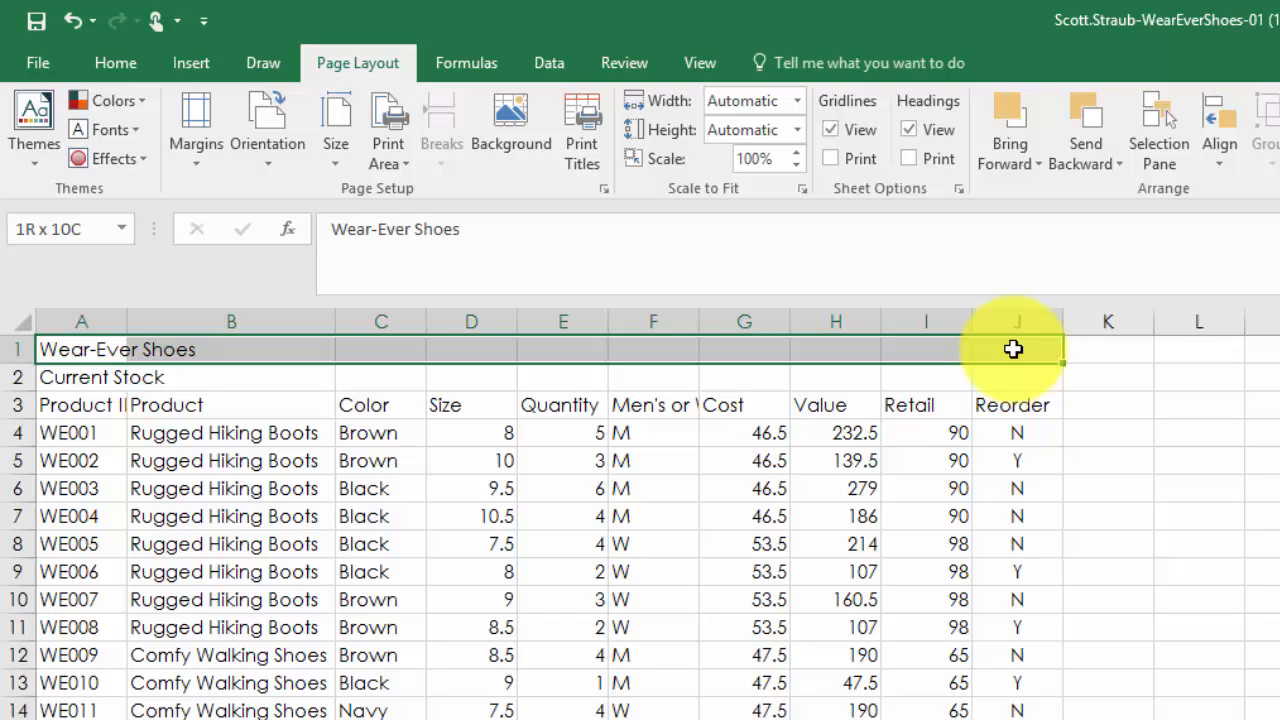
left_click_drag(1013, 349, 1013, 349)
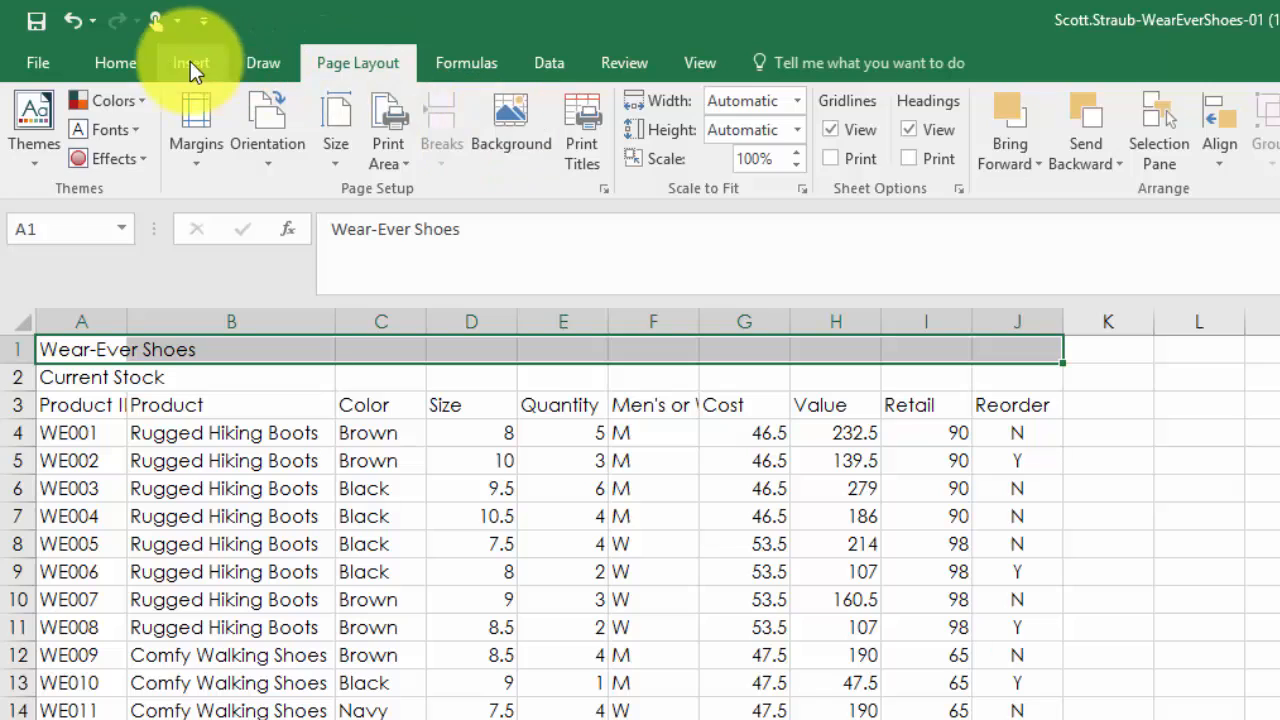
left_click(114, 62)
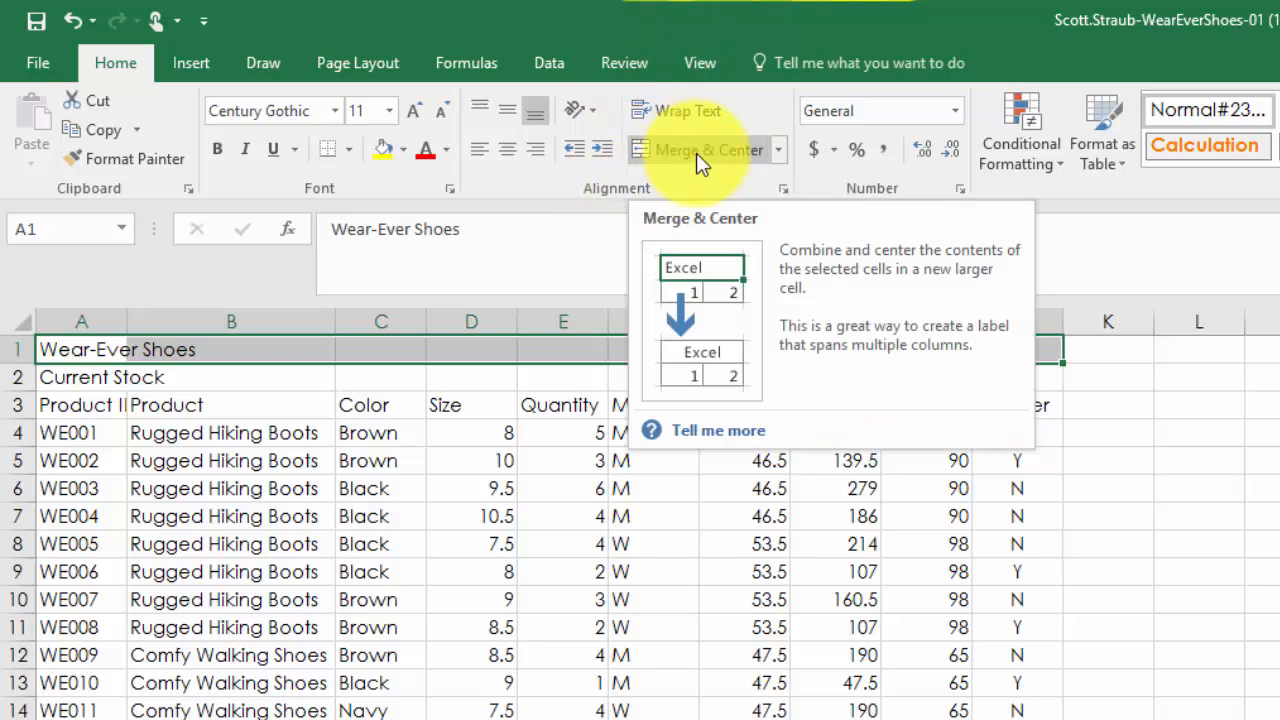
left_click(777, 149)
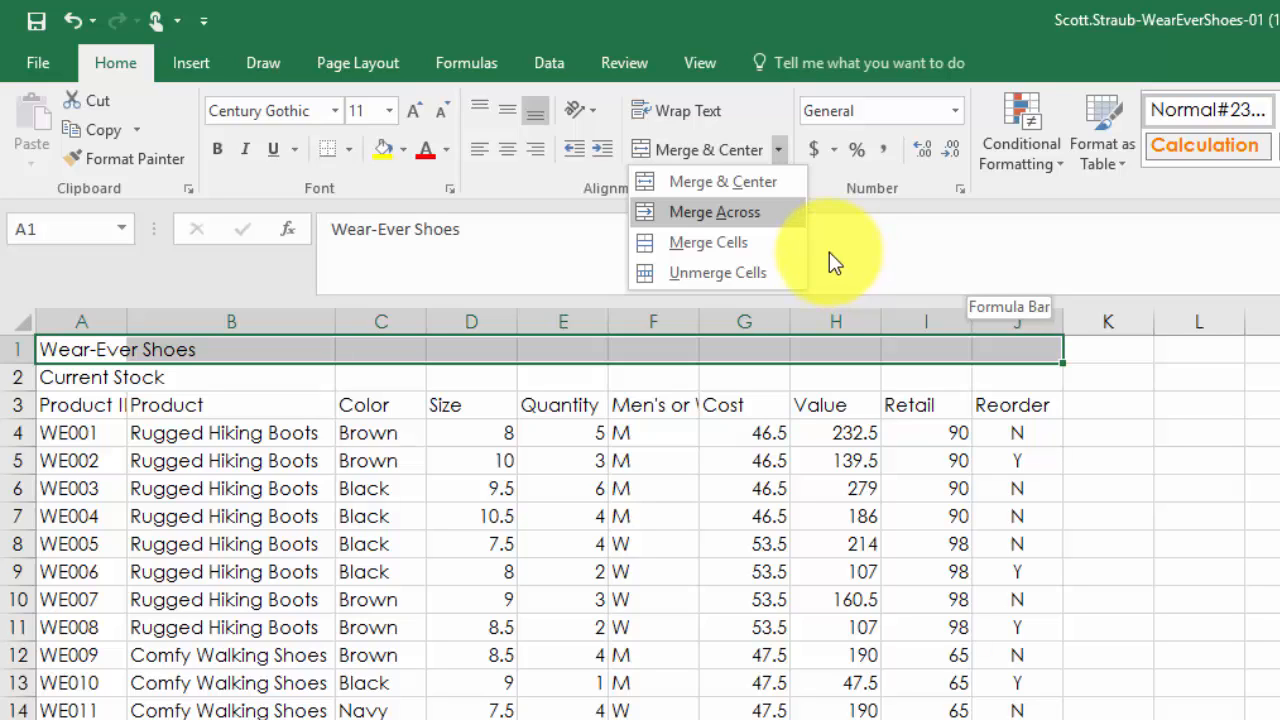
left_click(690, 185)
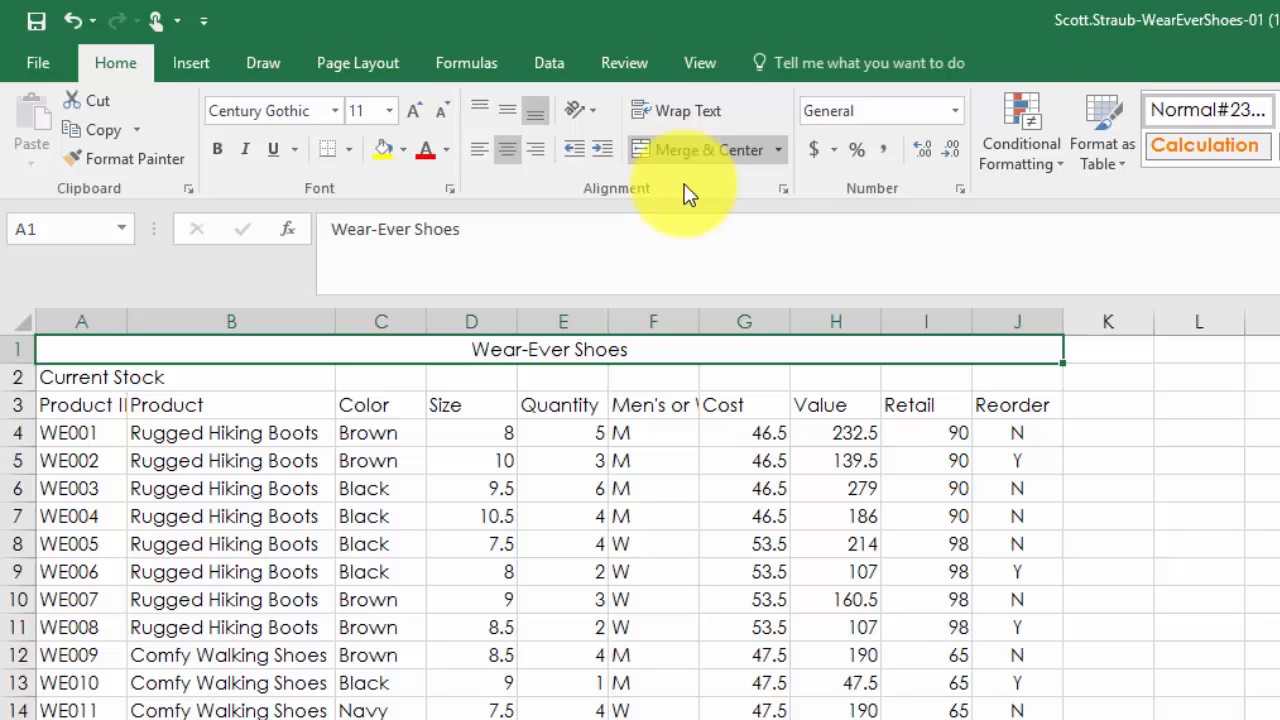
- Merge and center the "Current Stock" subtitle across A2:J2
left_click(72, 383)
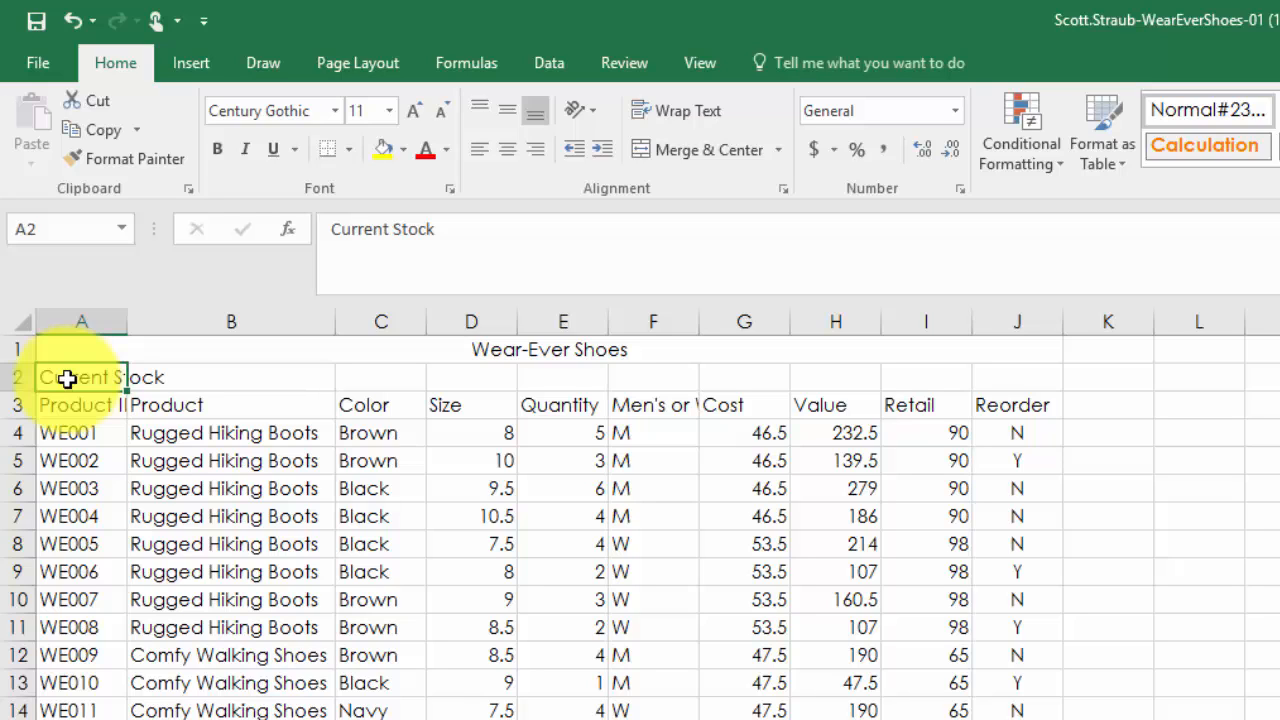
left_click(194, 380)
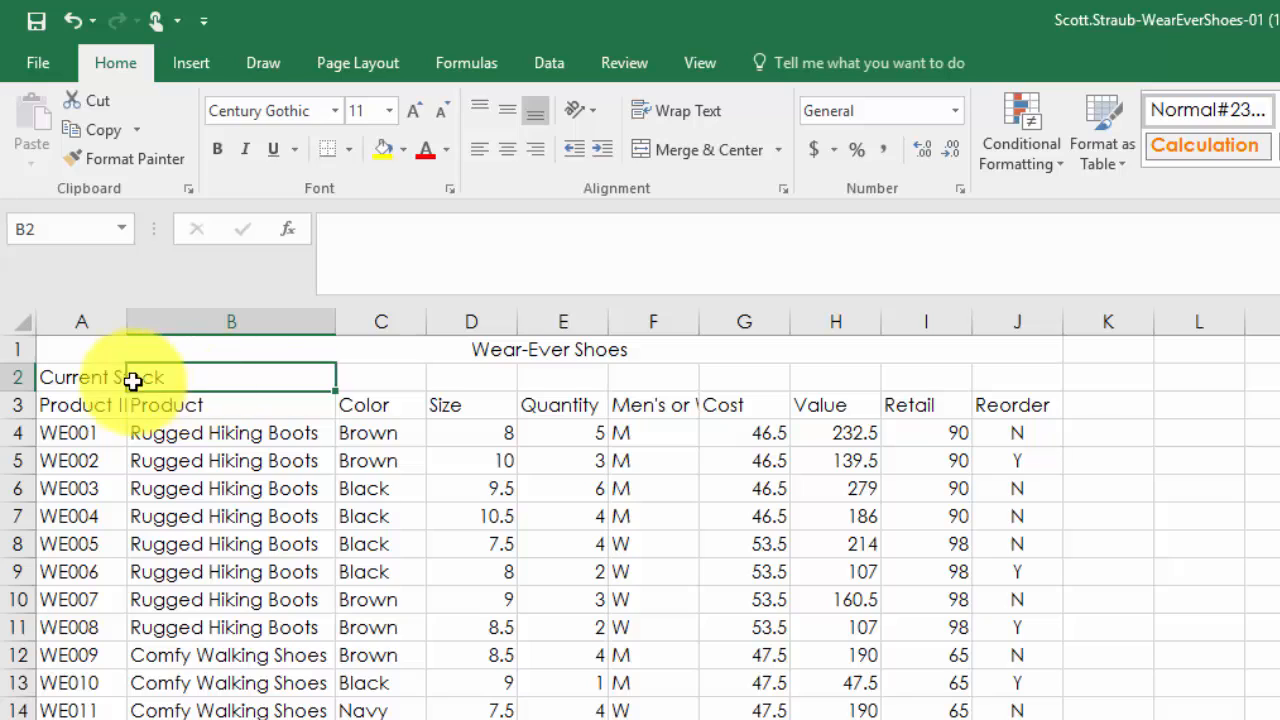
left_click(62, 380)
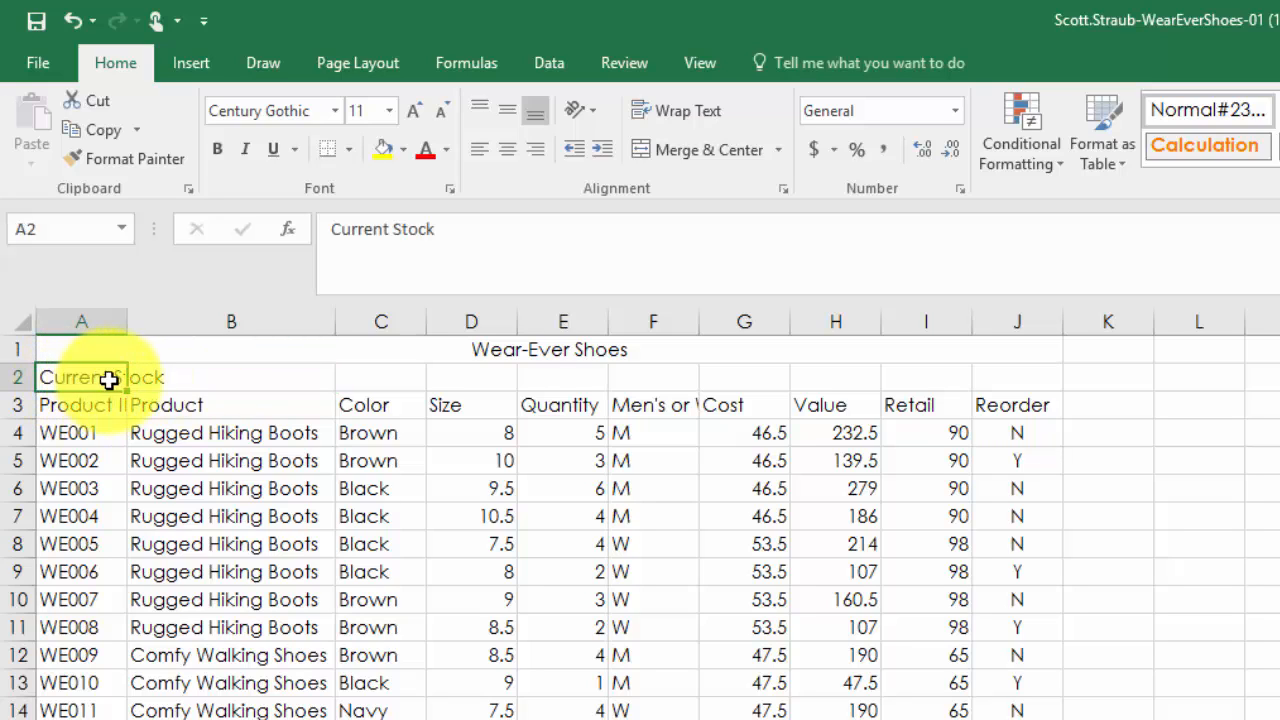
left_click_drag(114, 380, 986, 383)
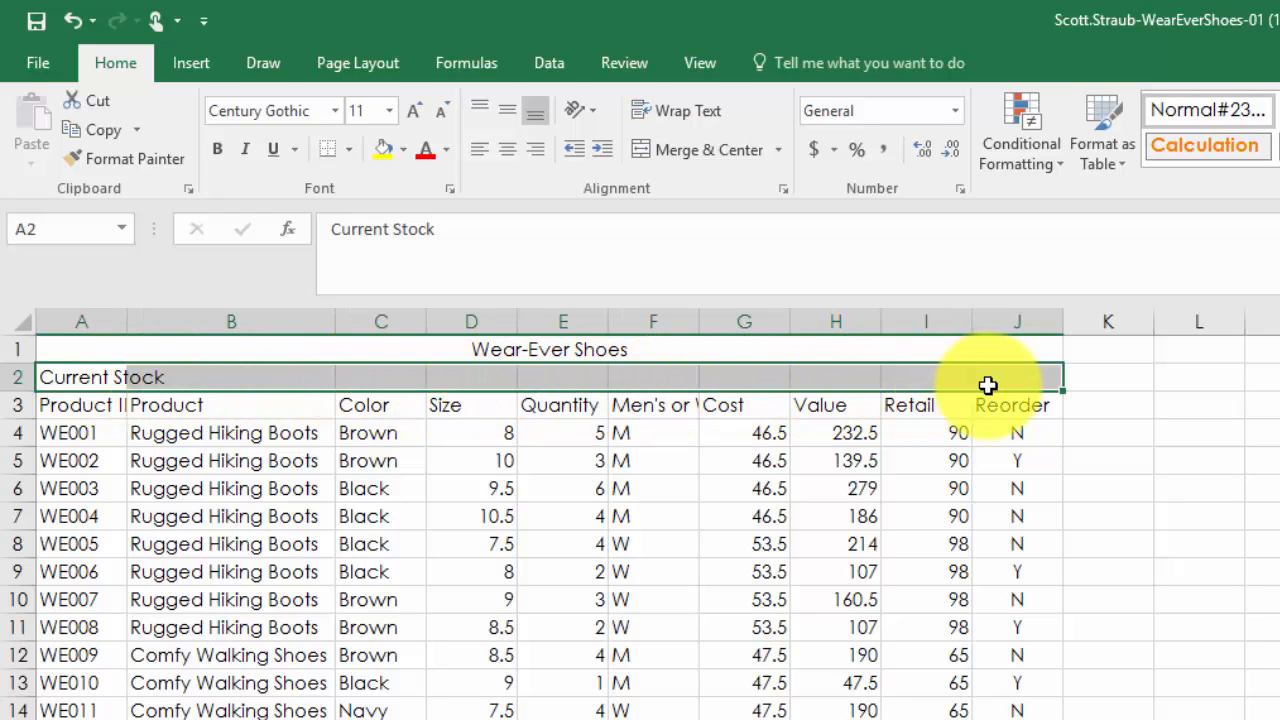
left_click(707, 150)
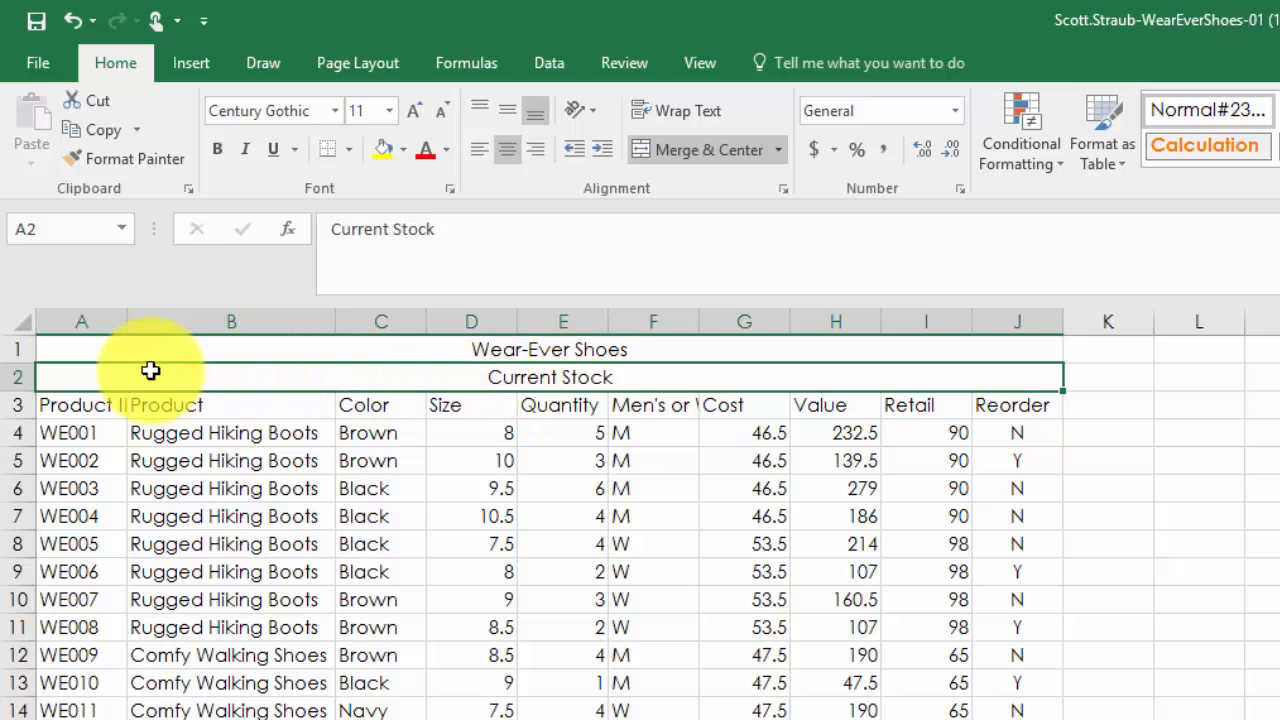
- Apply the Title cell style to the merged "Wear-Ever Shoes" cell in row 1
left_click(70, 349)
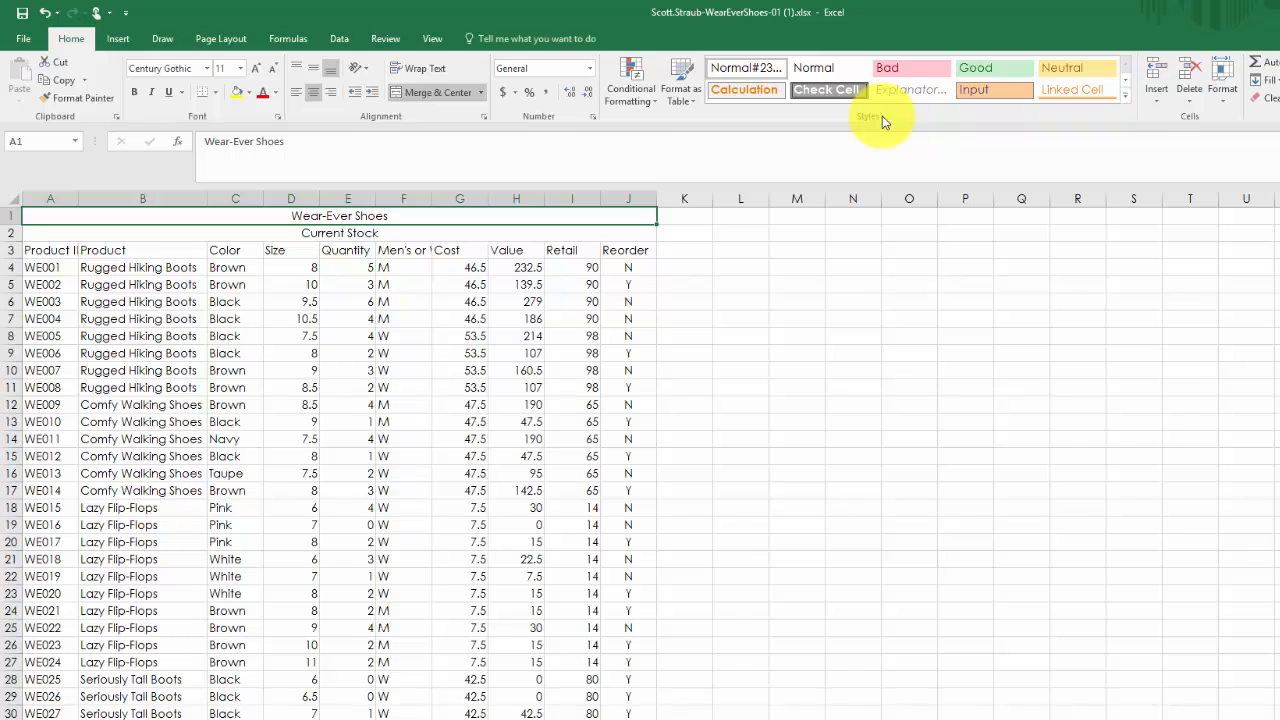
left_click(1127, 96)
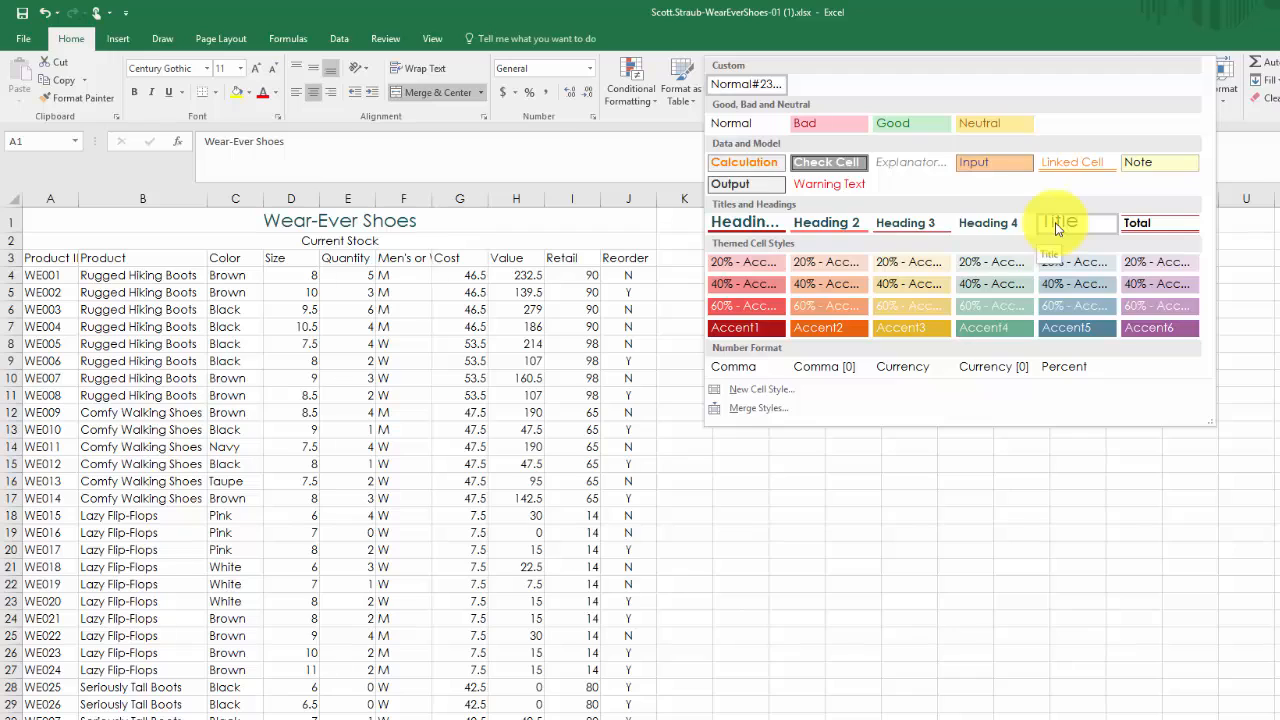
left_click(1057, 228)
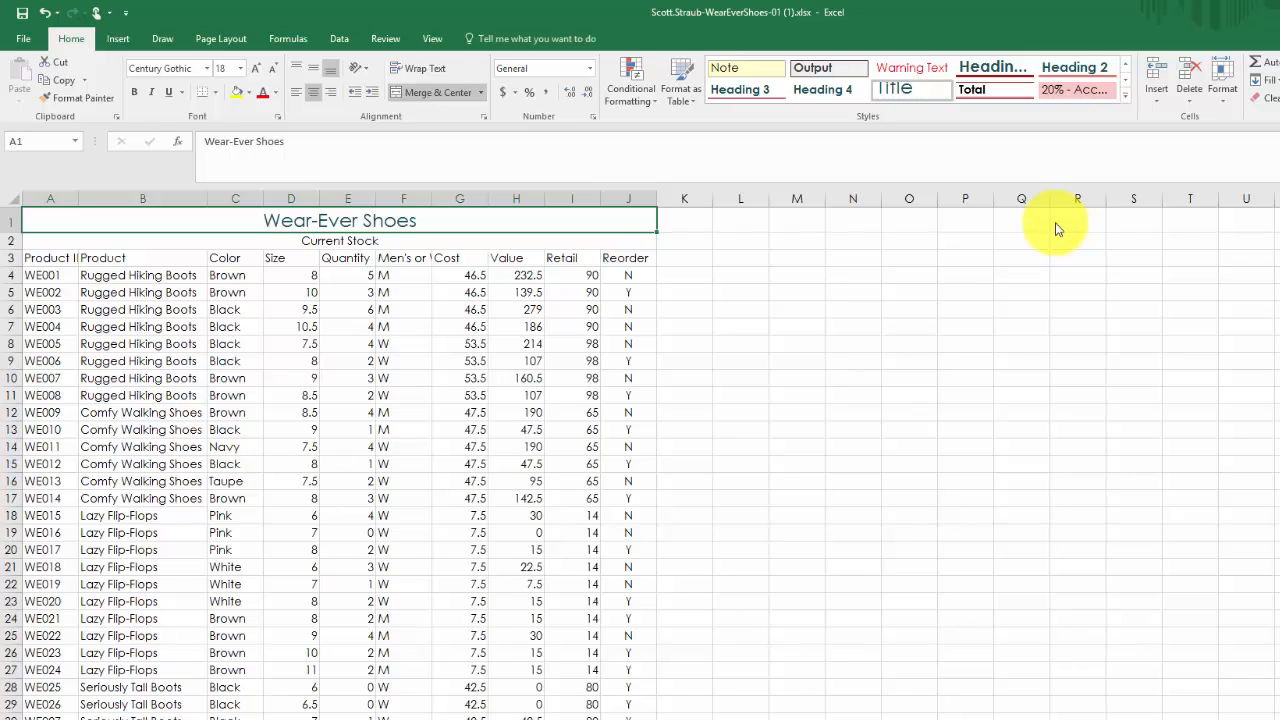
- Apply the Heading 4 cell style to the merged "Current Stock" cell and set its font size to 14
left_click(215, 241)
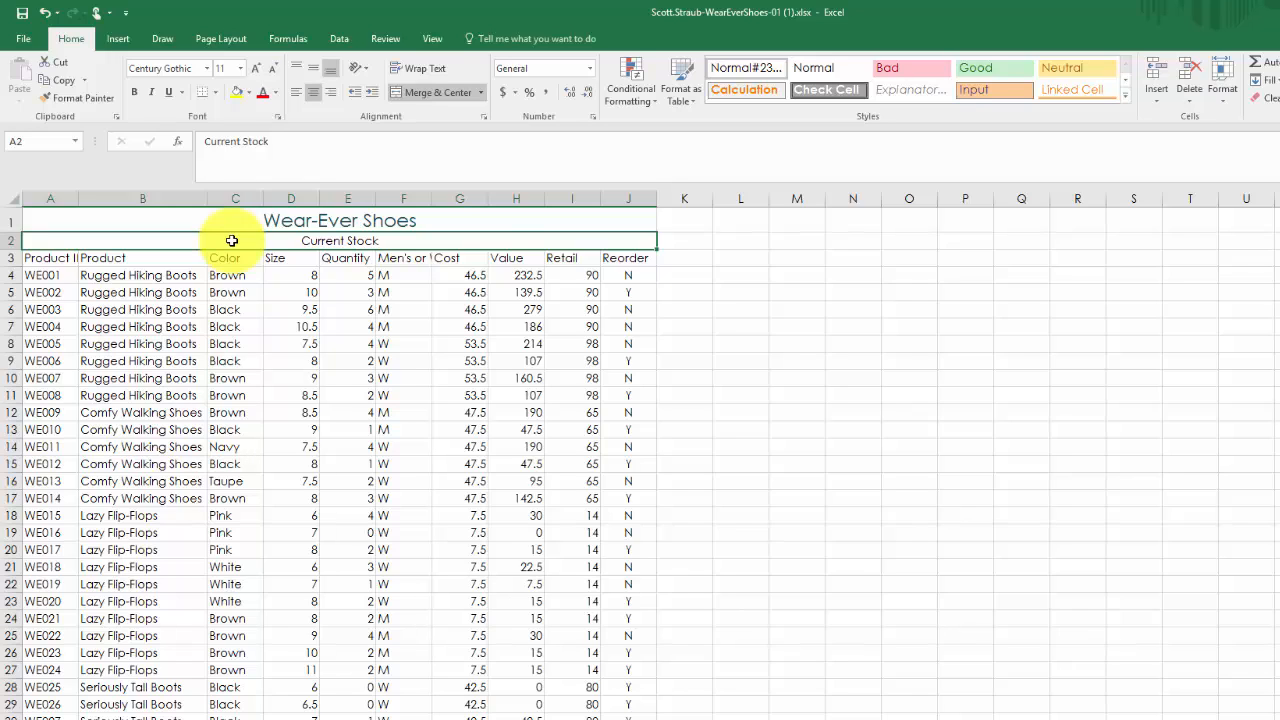
left_click(1126, 97)
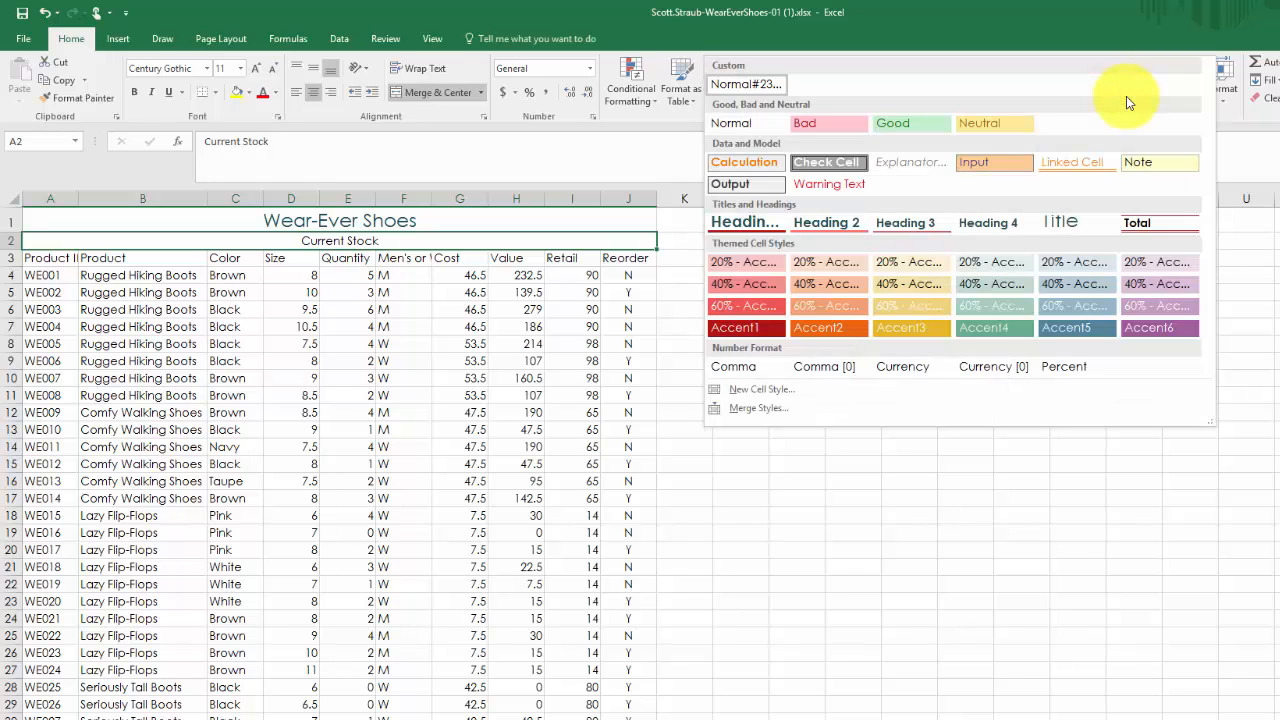
left_click(992, 223)
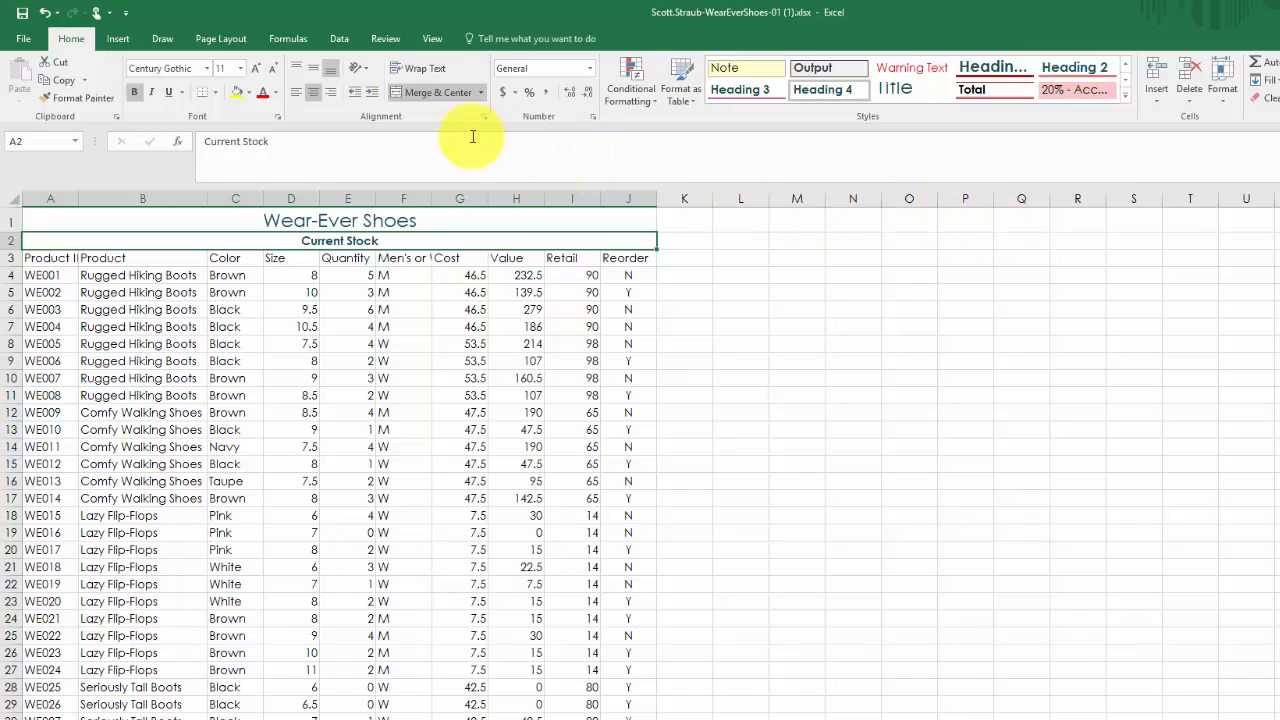
left_click(240, 68)
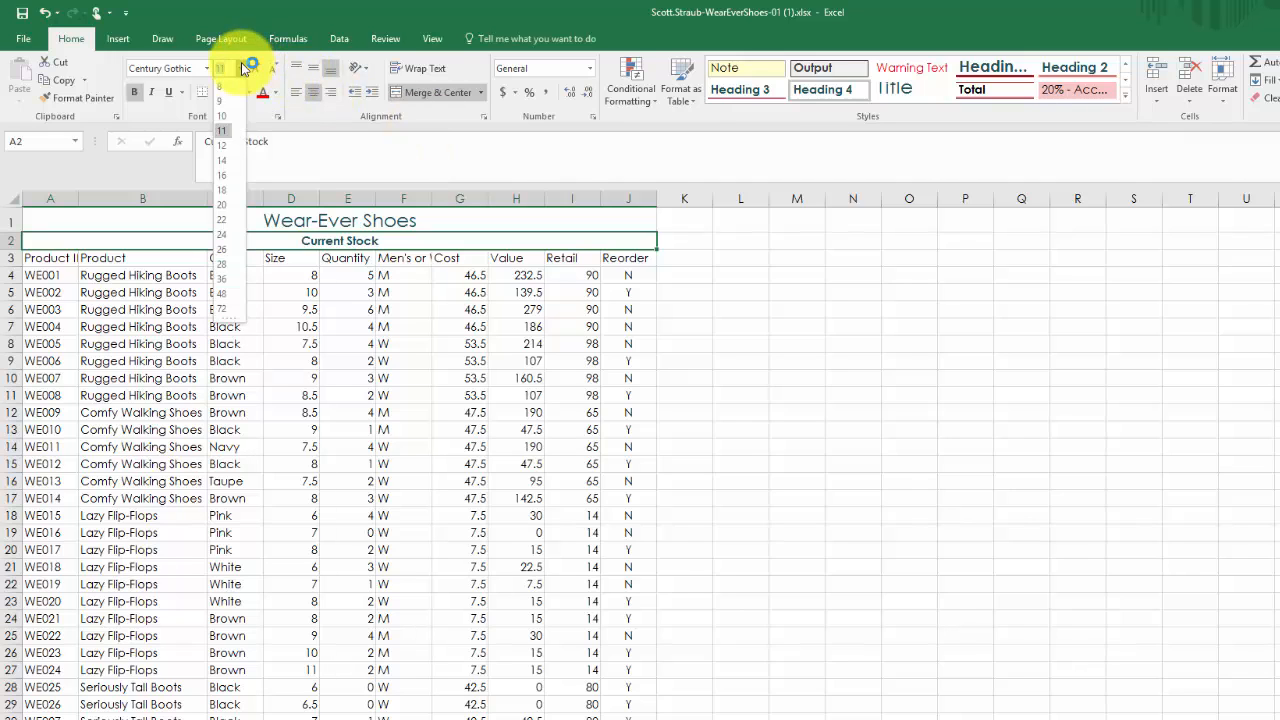
left_click(222, 166)
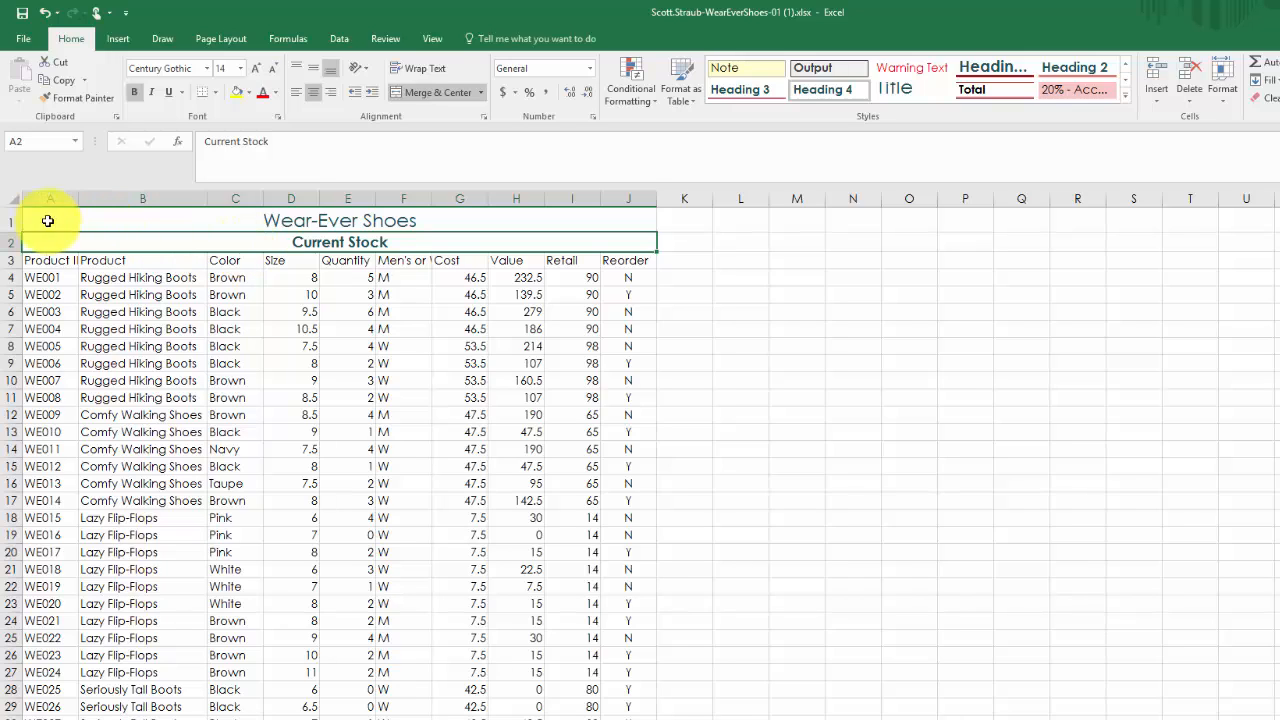
- Set the row height of rows 1 and 2 to 22
left_click(7, 220)
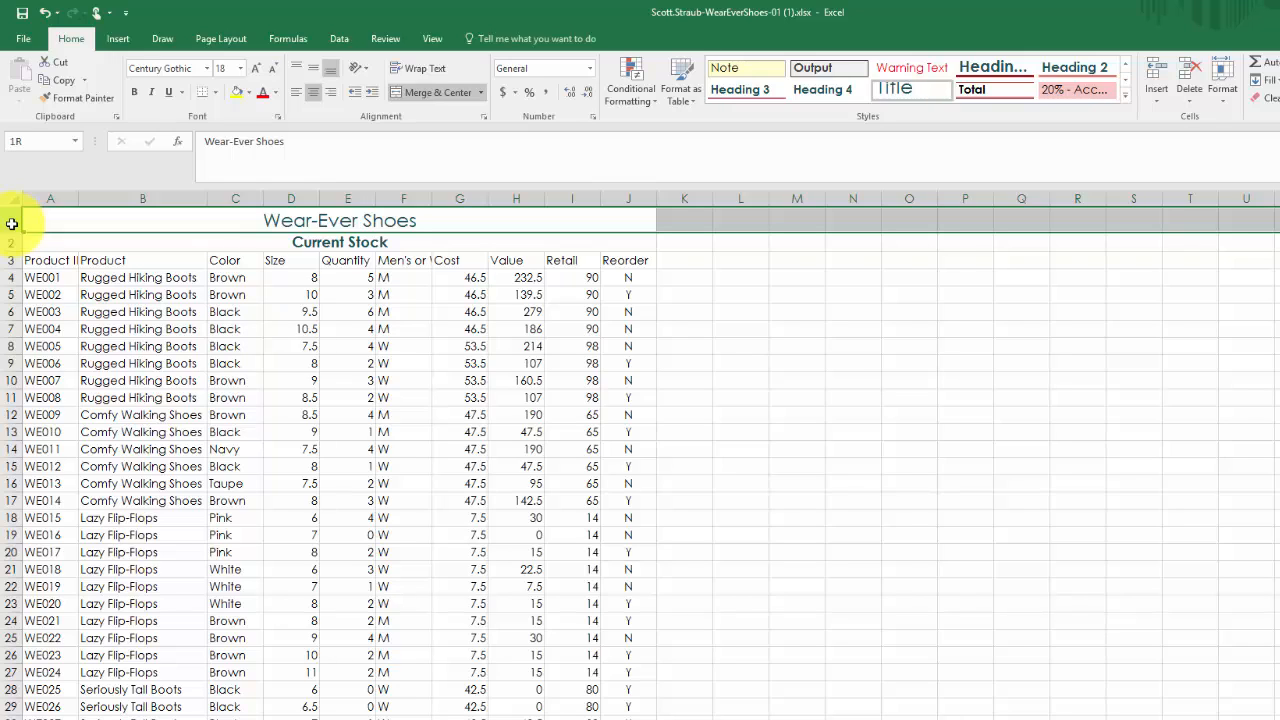
left_click_drag(6, 226, 5, 238)
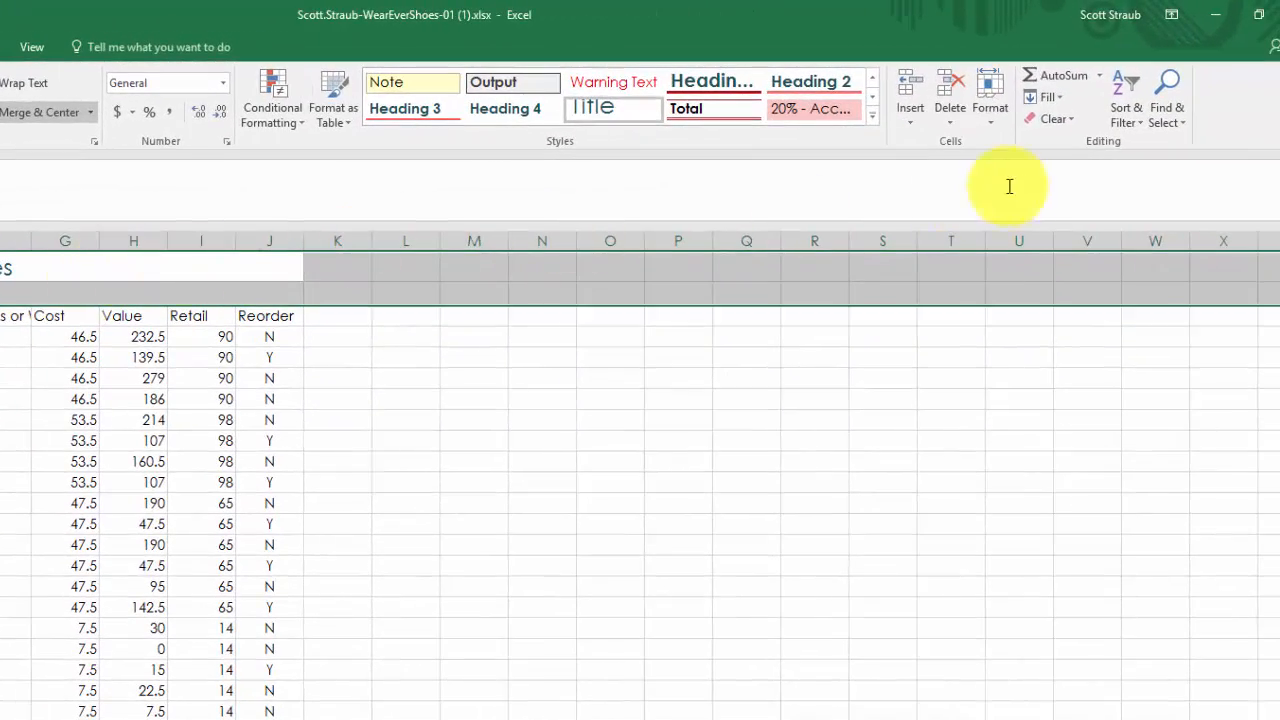
left_click(997, 121)
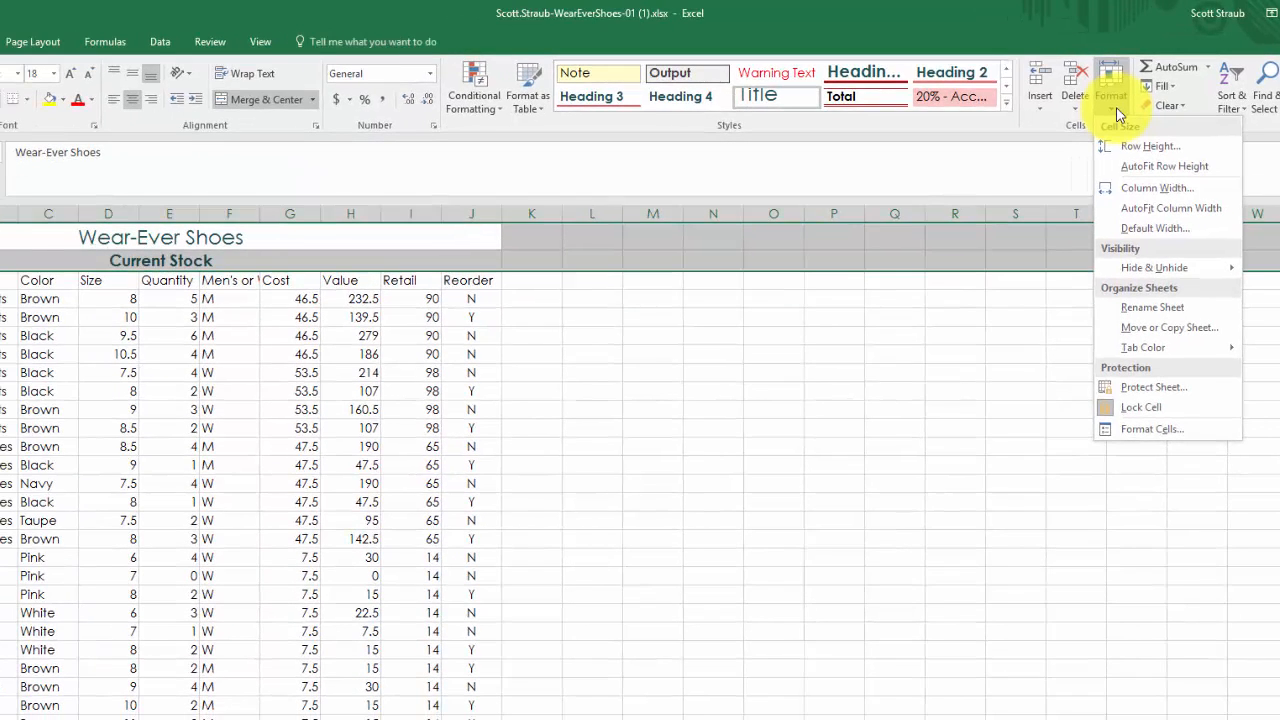
left_click(1148, 148)
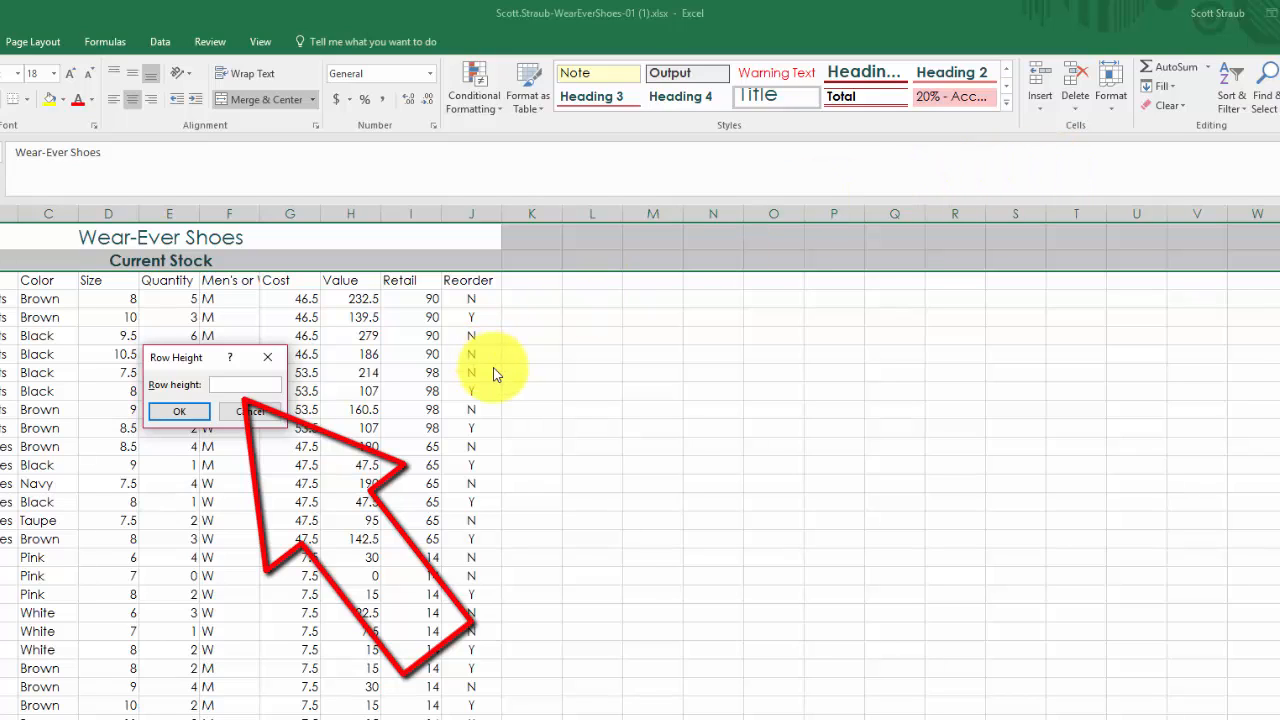
type("22")
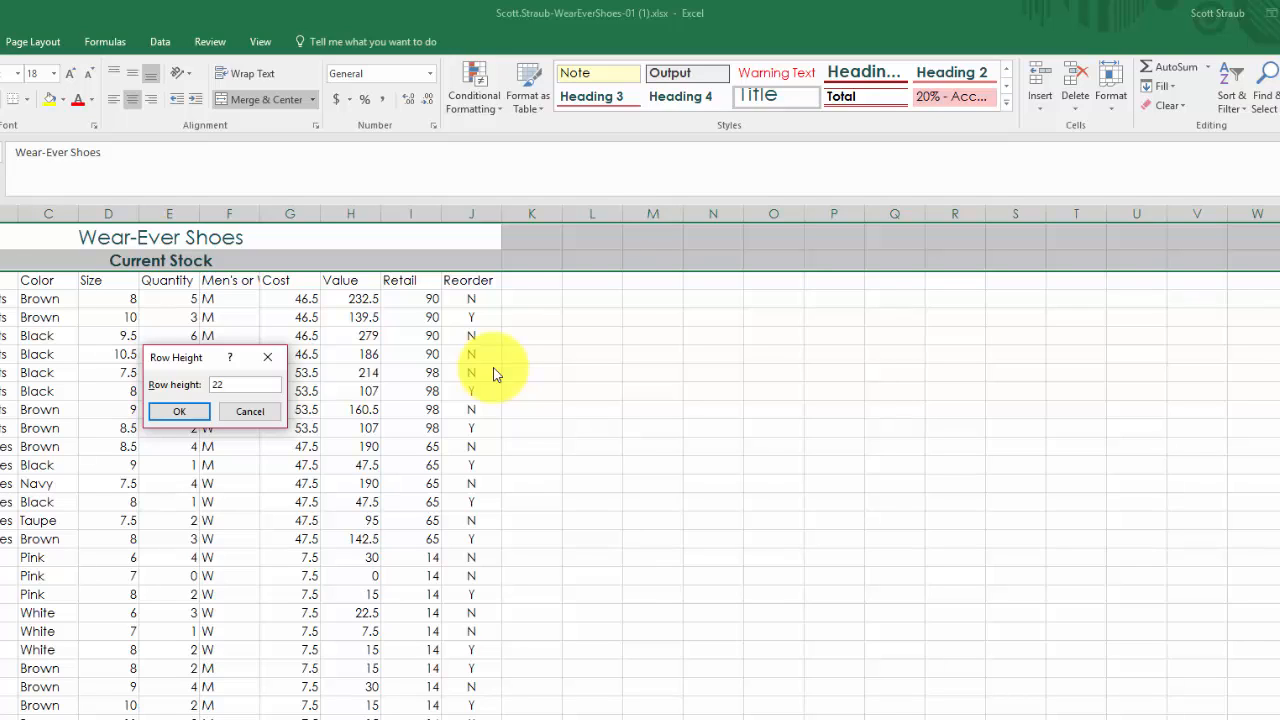
key("Return")
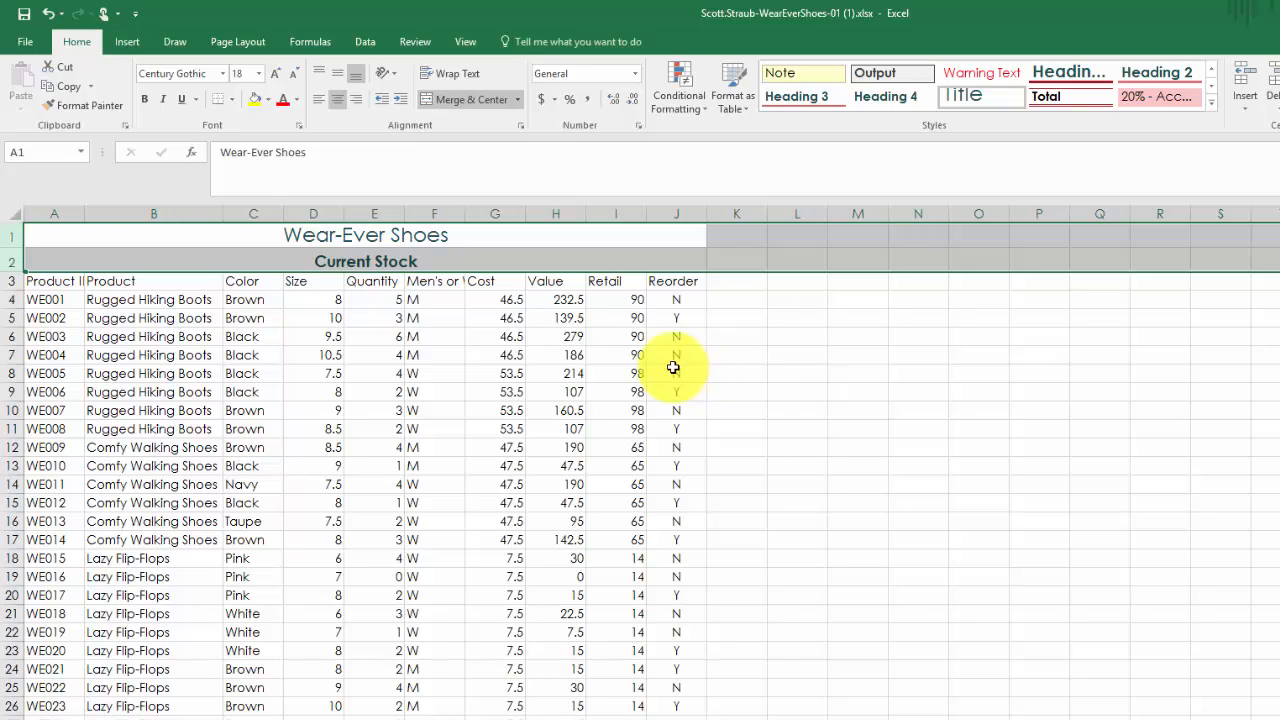
- Apply the 40% - Accent3 cell style to the column headings in A3:J3 and make them bold
left_click(47, 283)
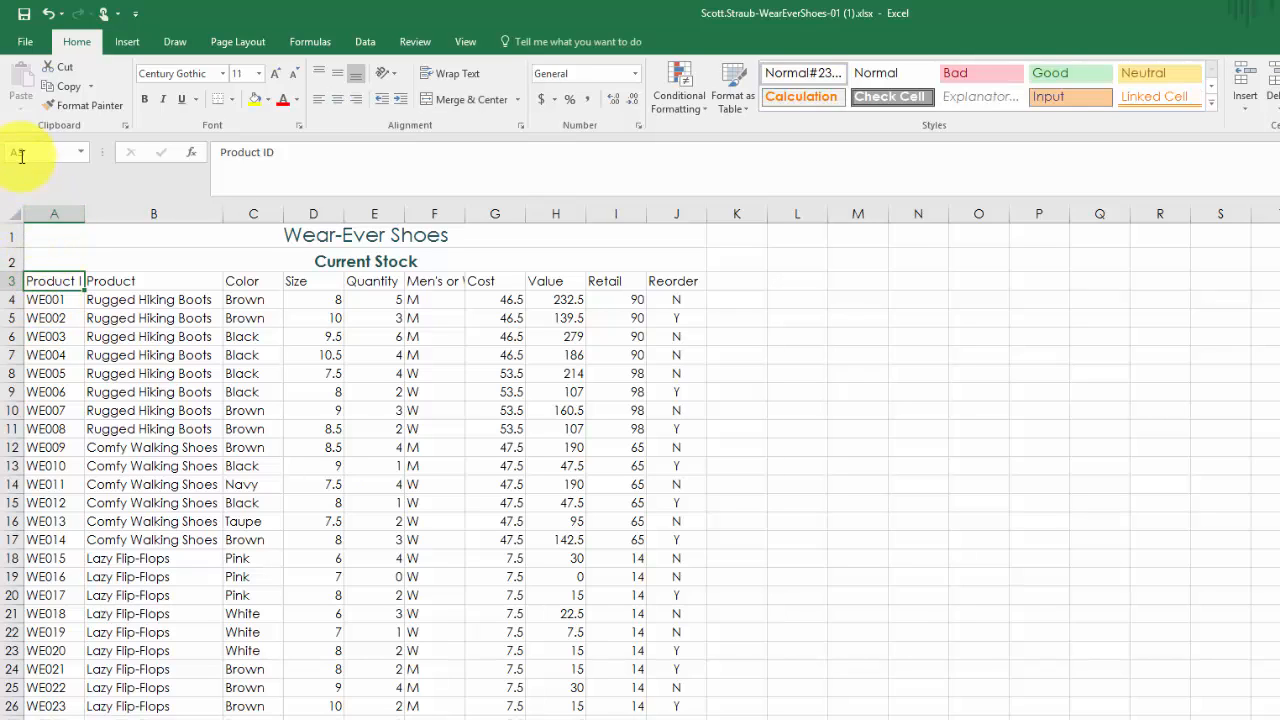
left_click_drag(66, 284, 675, 281)
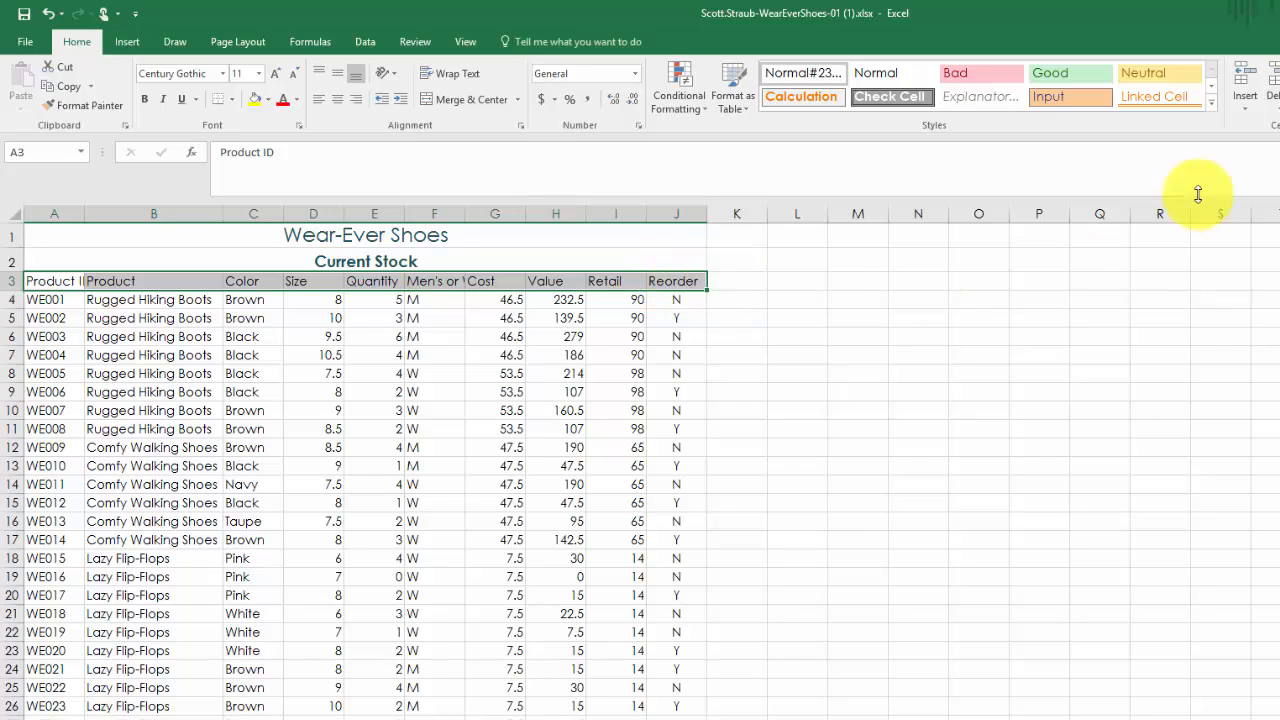
left_click(1211, 102)
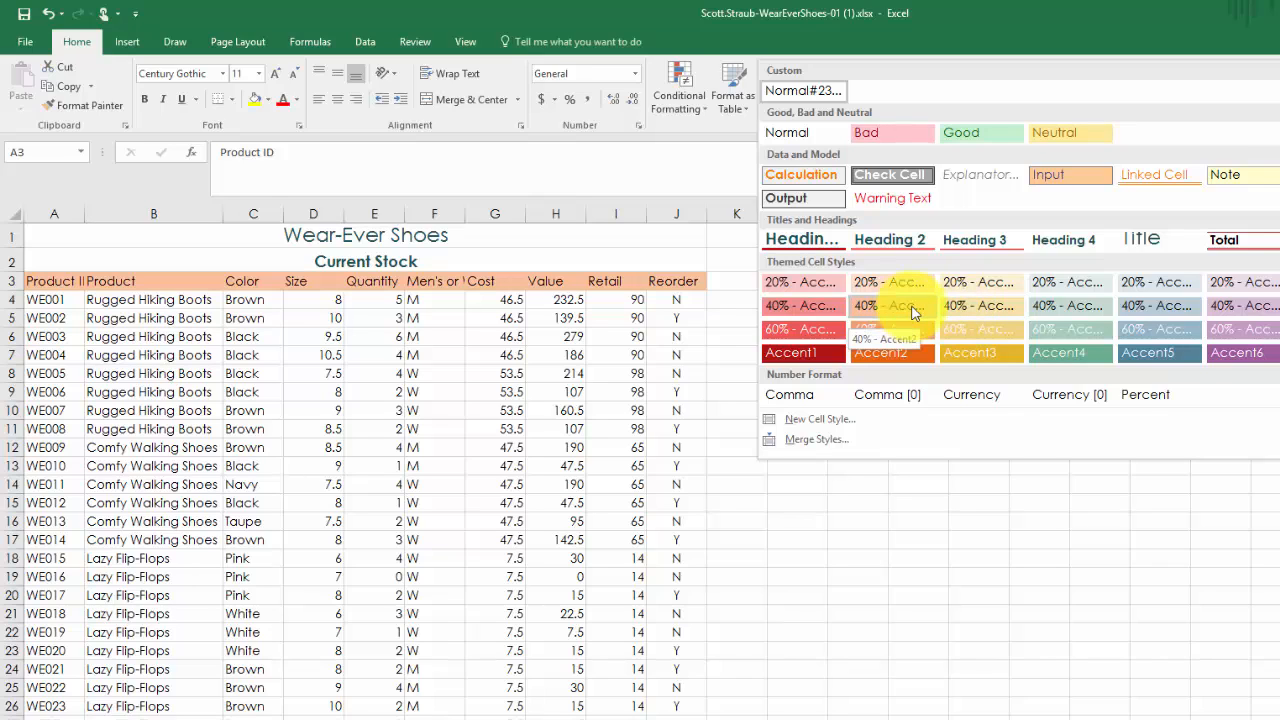
left_click(976, 308)
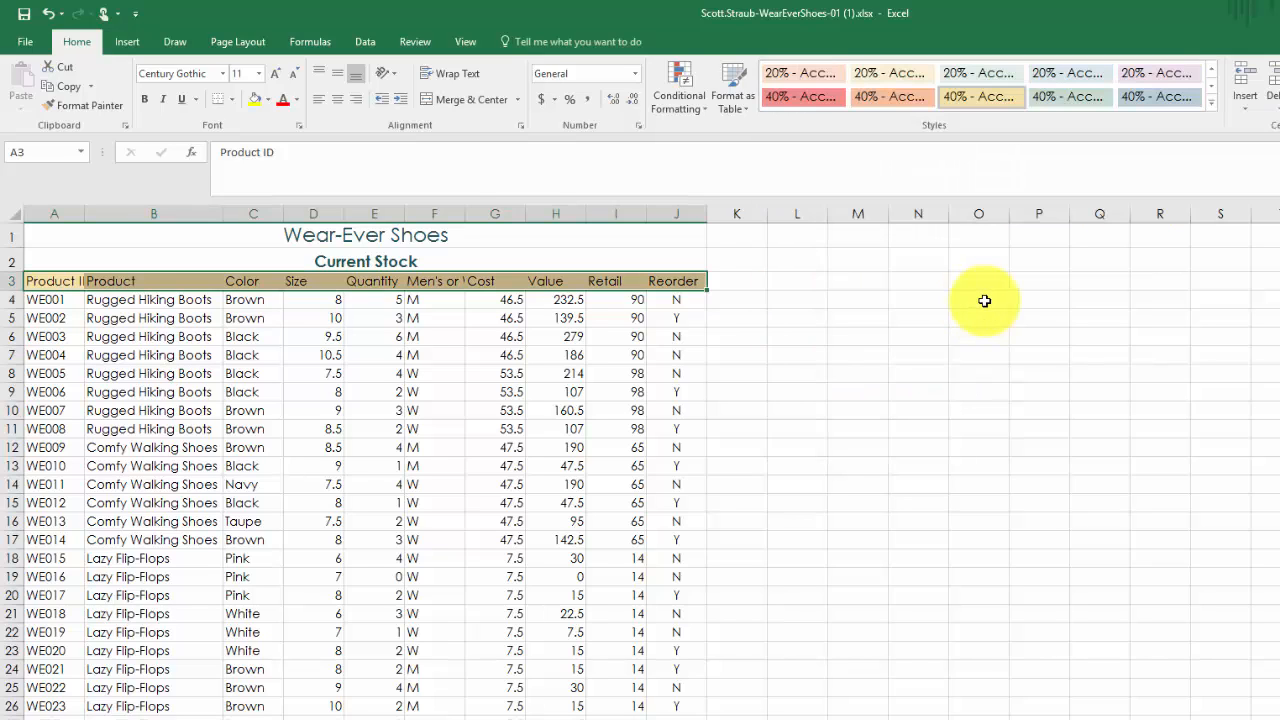
left_click(146, 101)
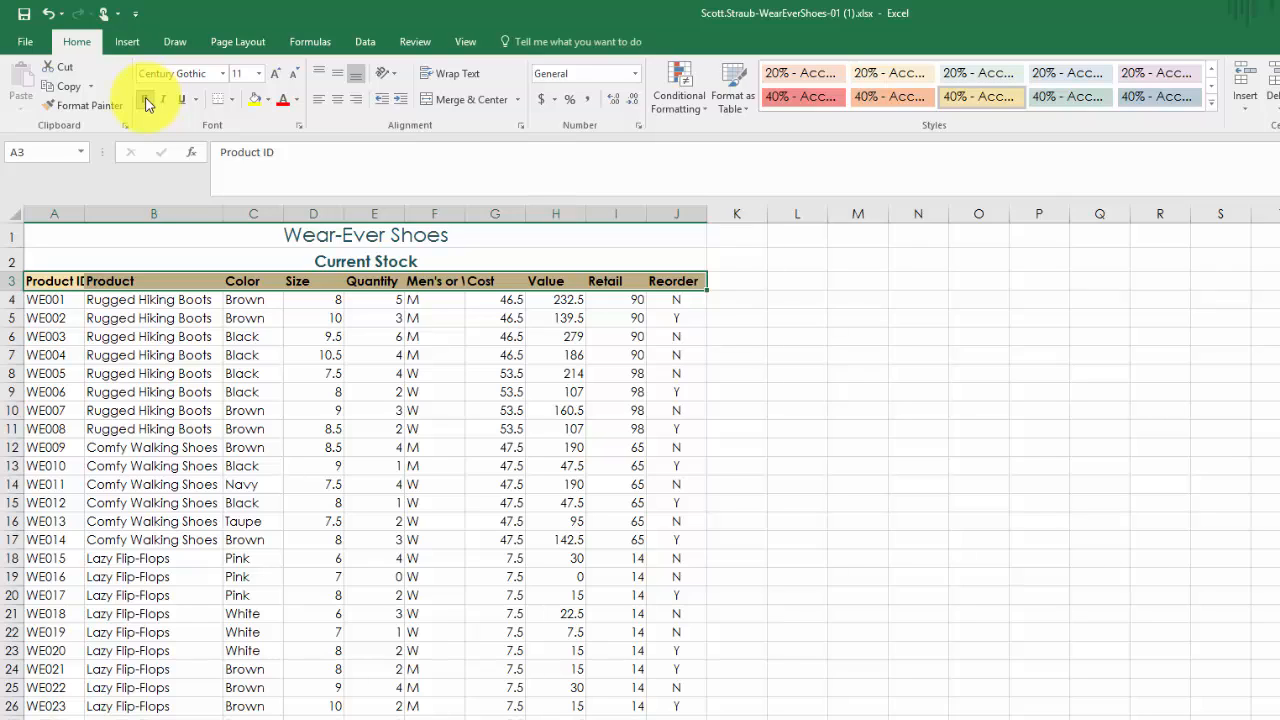
- Increase the height of the column heading row 3 to about 21.75
left_click(9, 283)
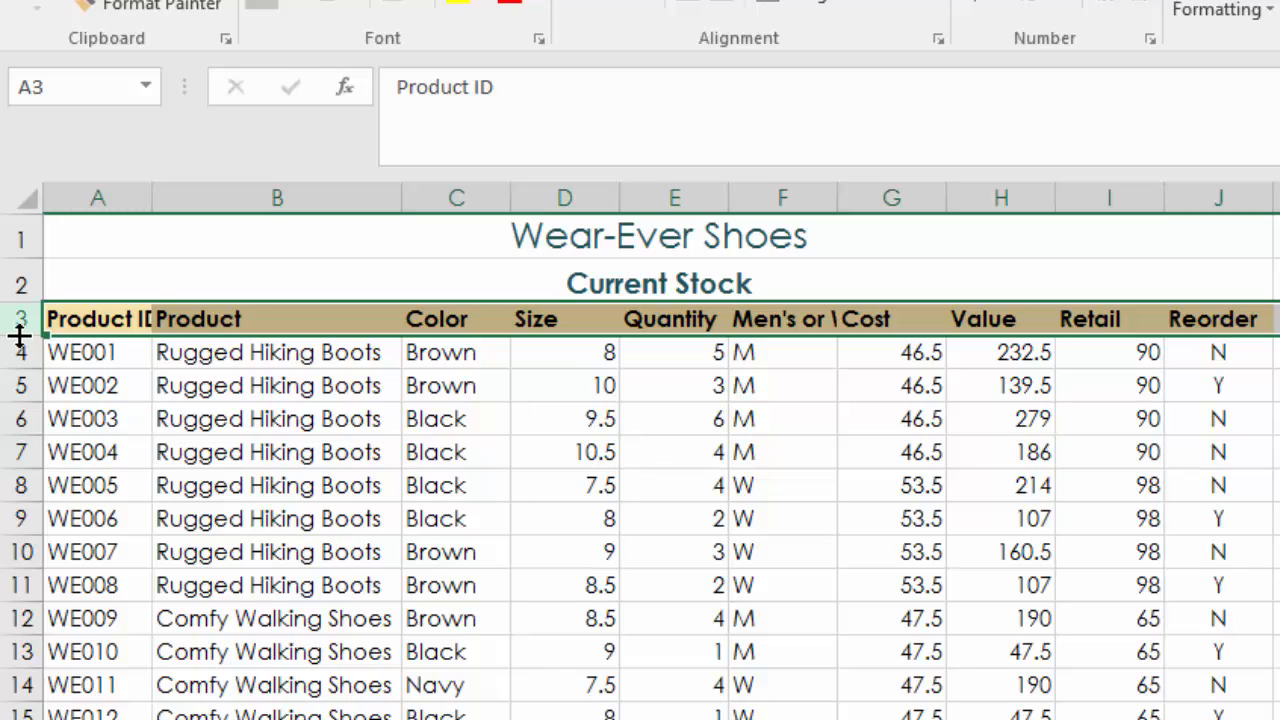
mouse_move(20, 336)
left_mouse_down()
mouse_move(20, 362)
mouse_move(15, 353)
left_mouse_up()
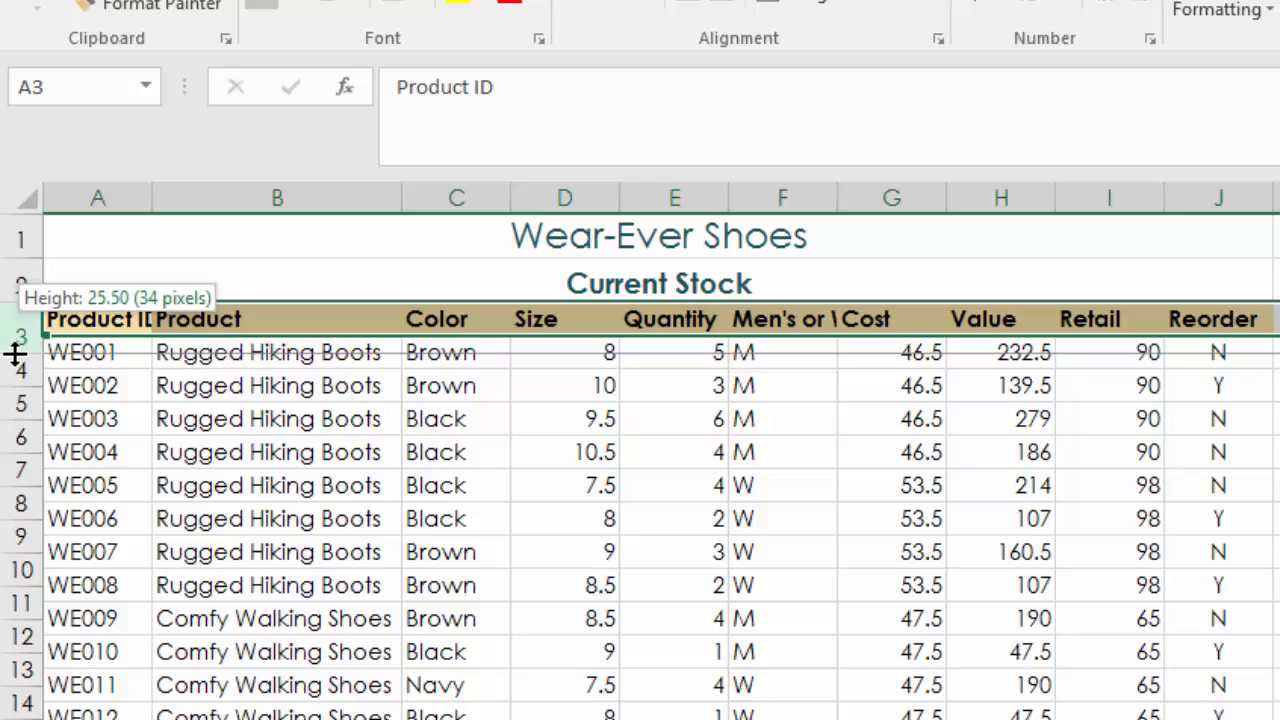
left_click_drag(15, 353, 13, 346)
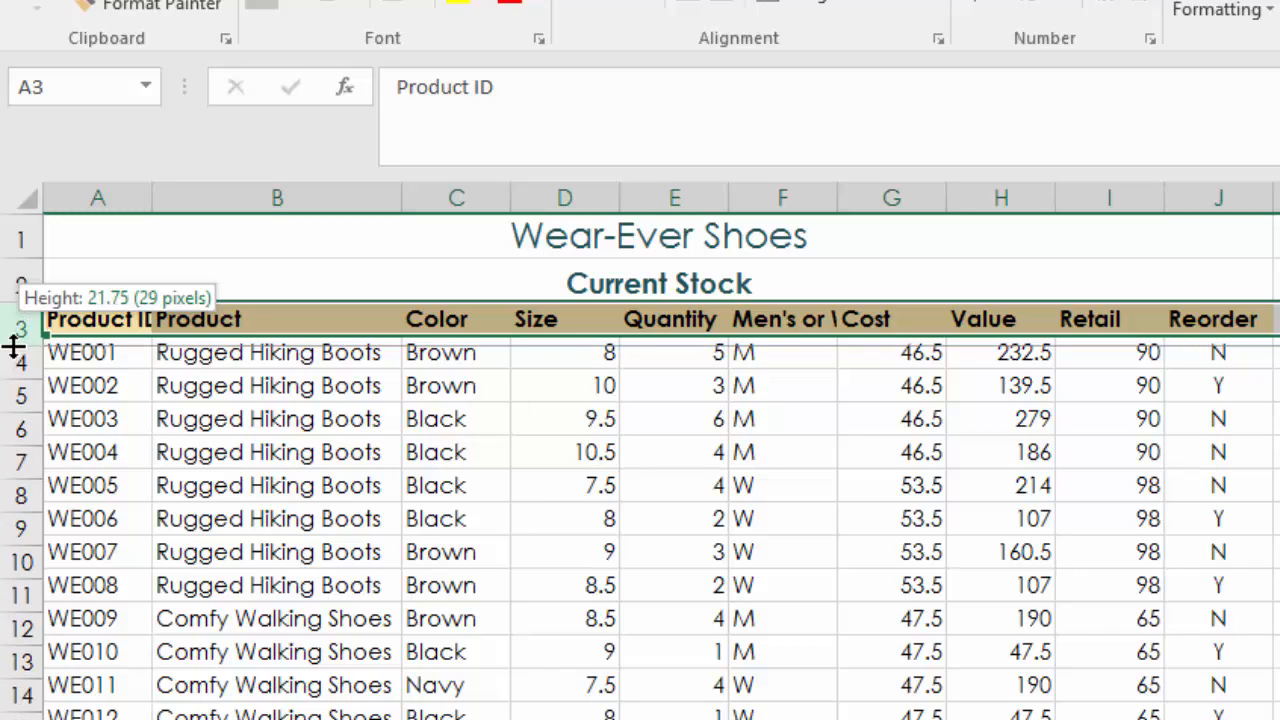
left_click_drag(13, 346, 12, 345)
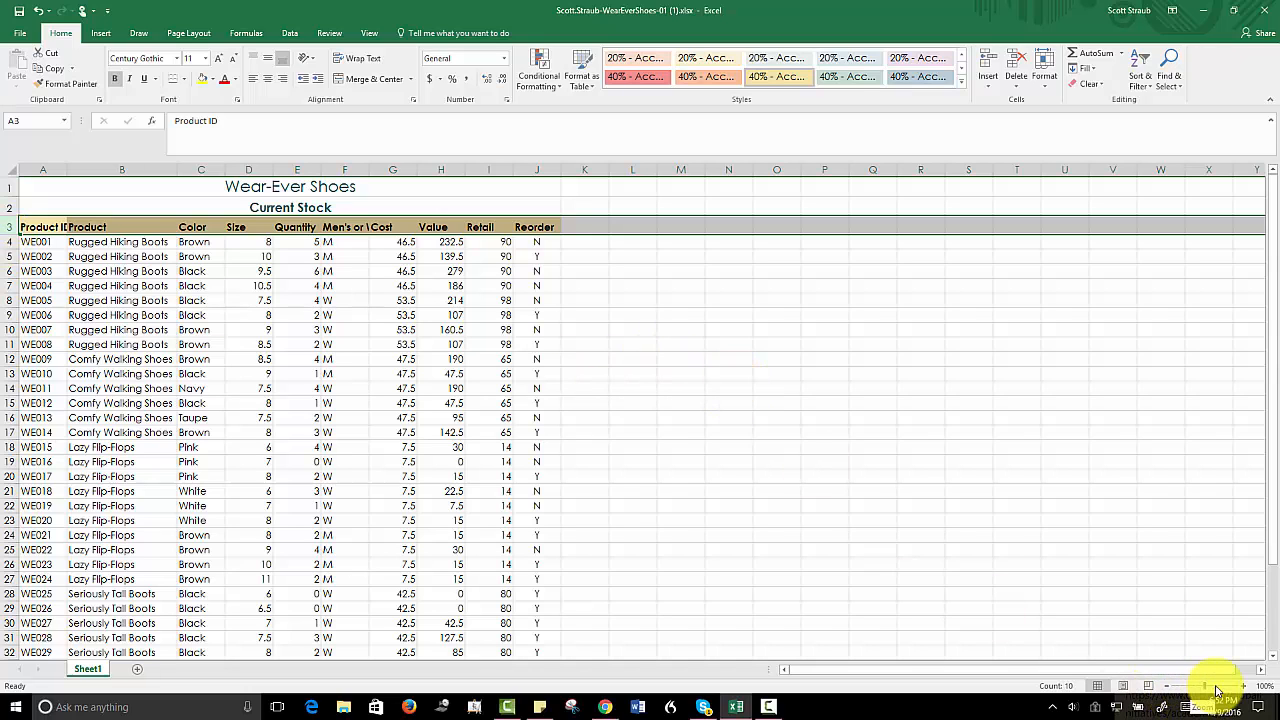
- Adjust the worksheet magnification to 80% to view the whole stock table down to row 39
left_click(1217, 690)
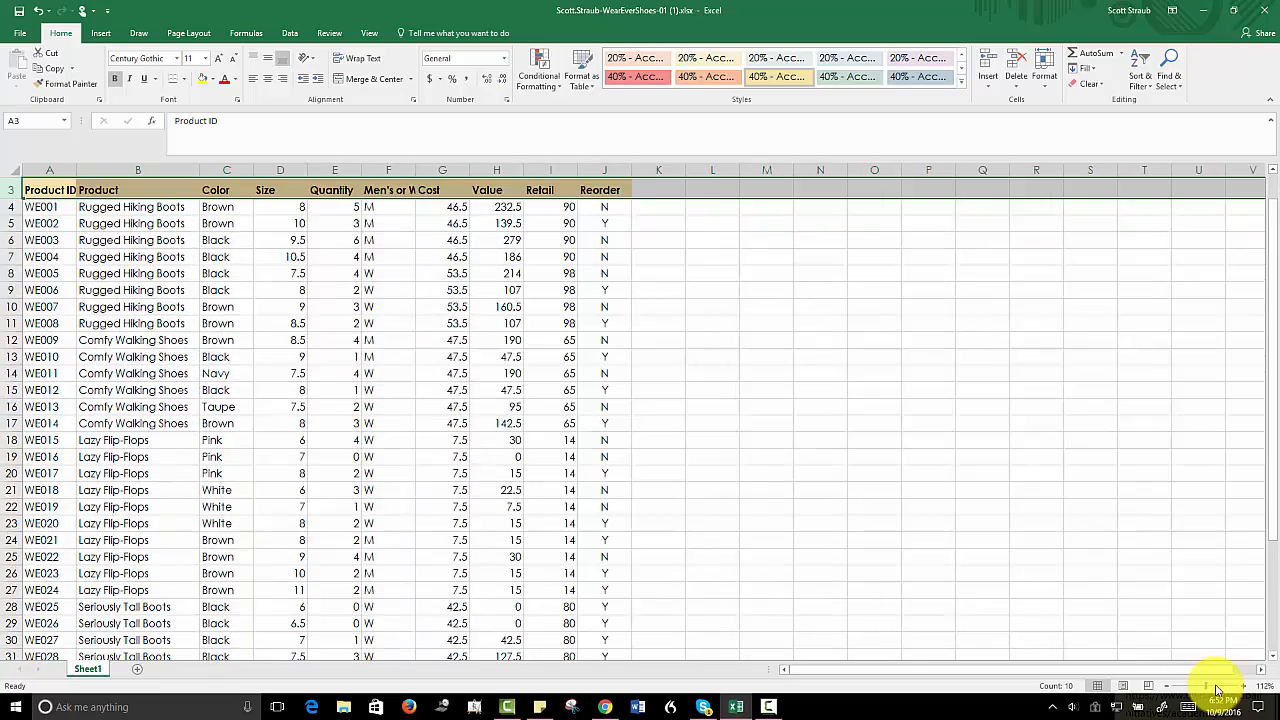
left_click(1217, 690)
left_click(1217, 690)
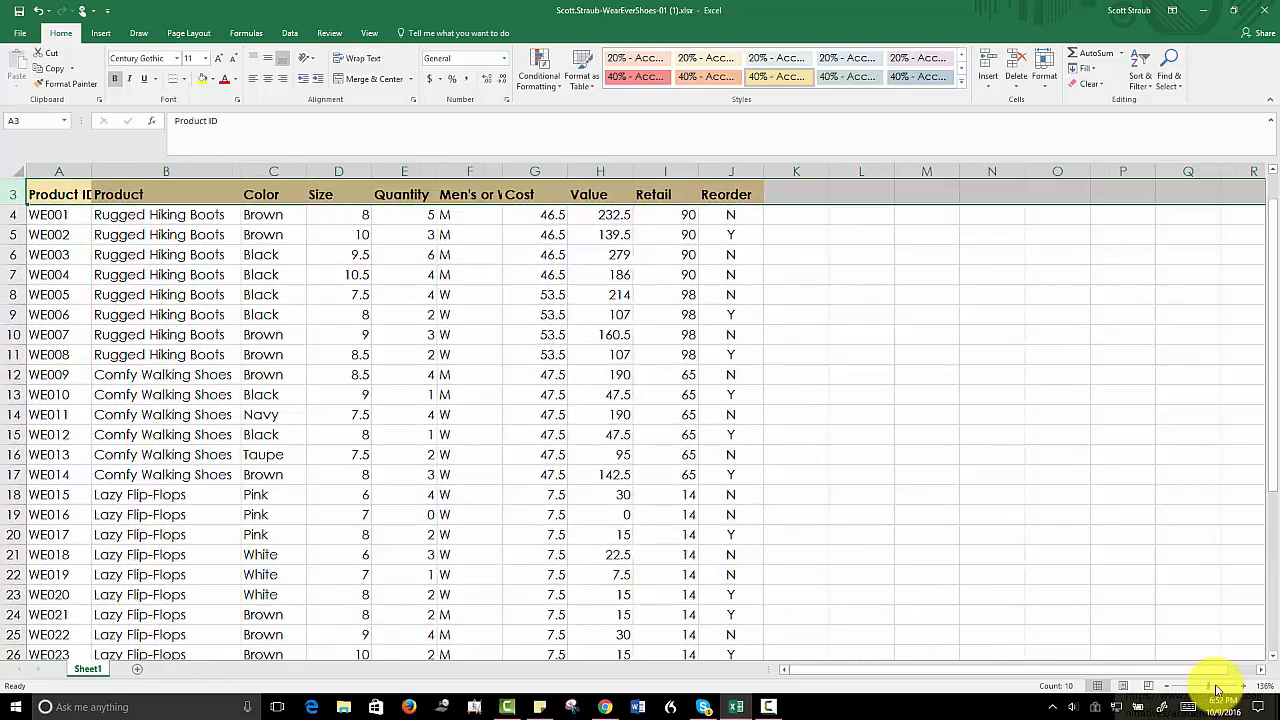
left_click(1217, 690)
left_click(1192, 690)
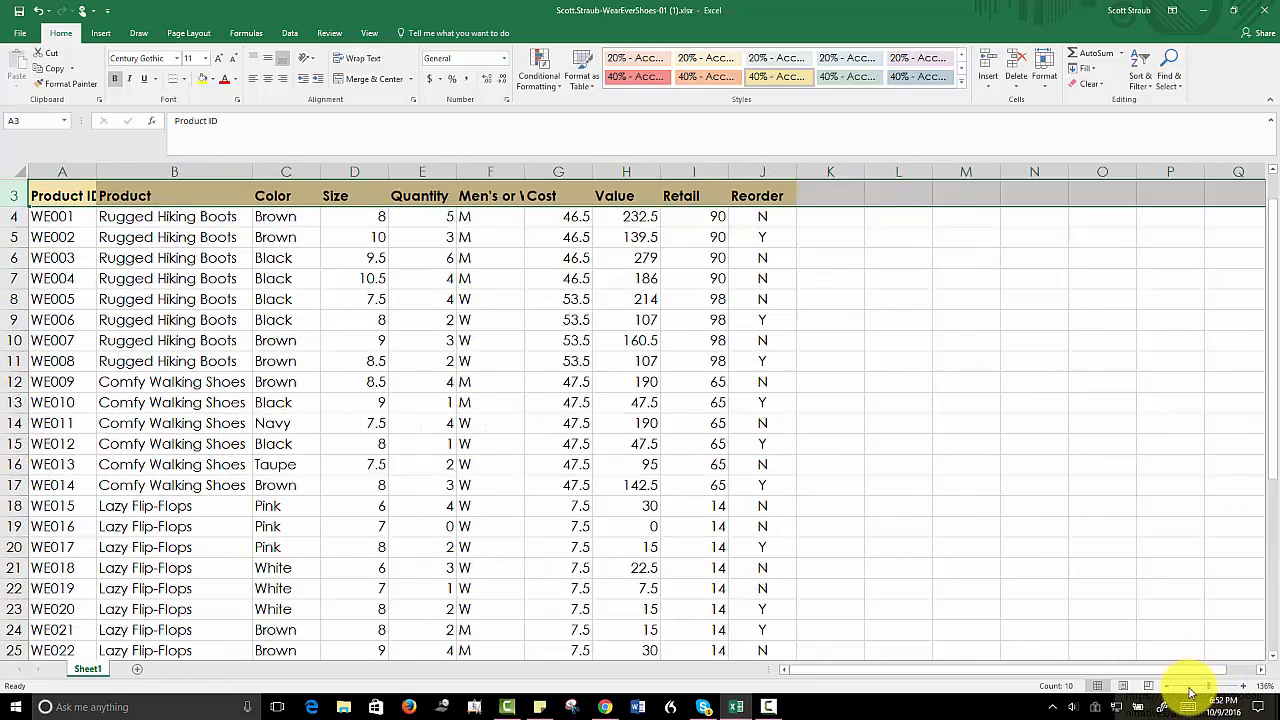
left_click(1192, 690)
left_click(1191, 690)
left_click(1190, 690)
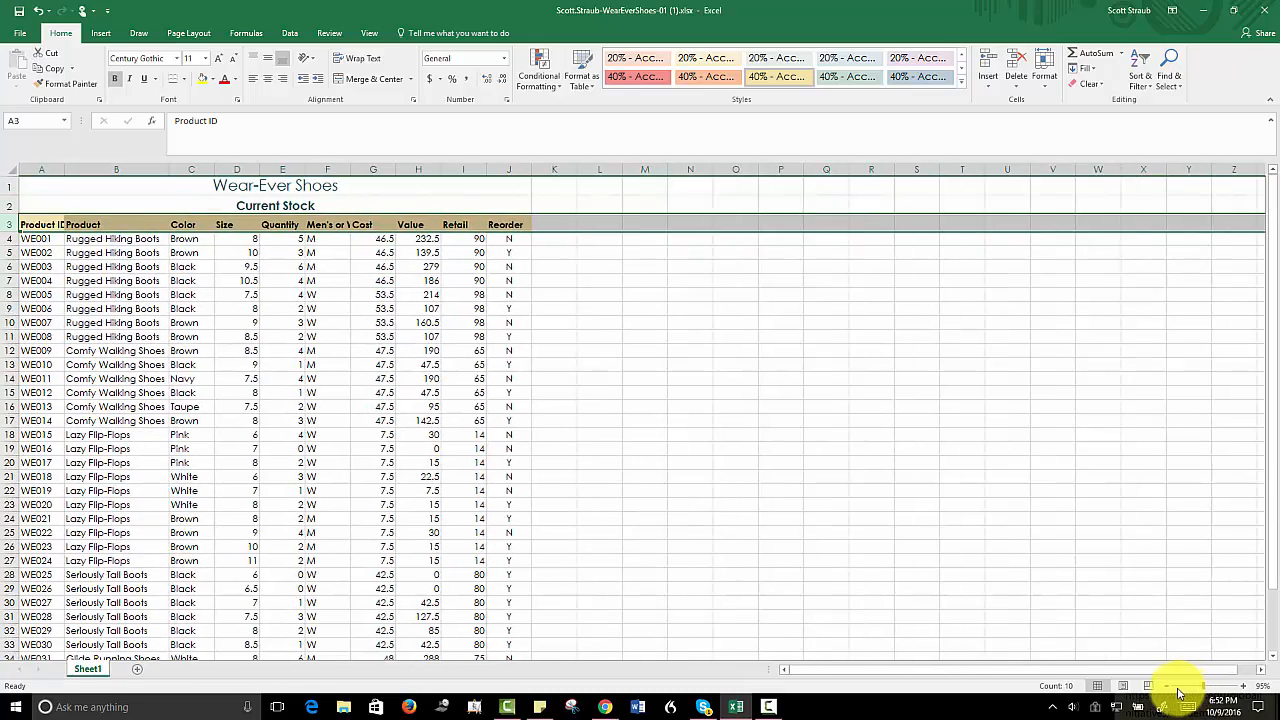
left_click(1186, 690)
left_click(1183, 690)
left_click_drag(1183, 690, 1179, 690)
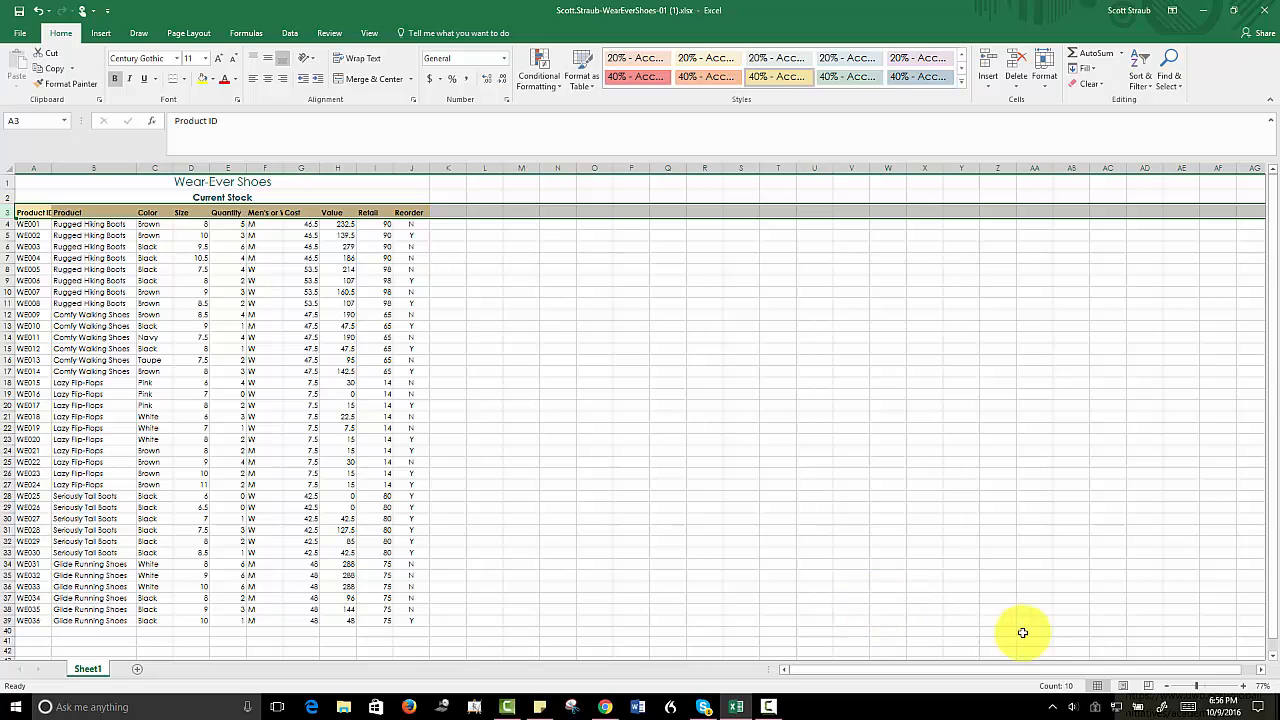
left_click(1213, 690)
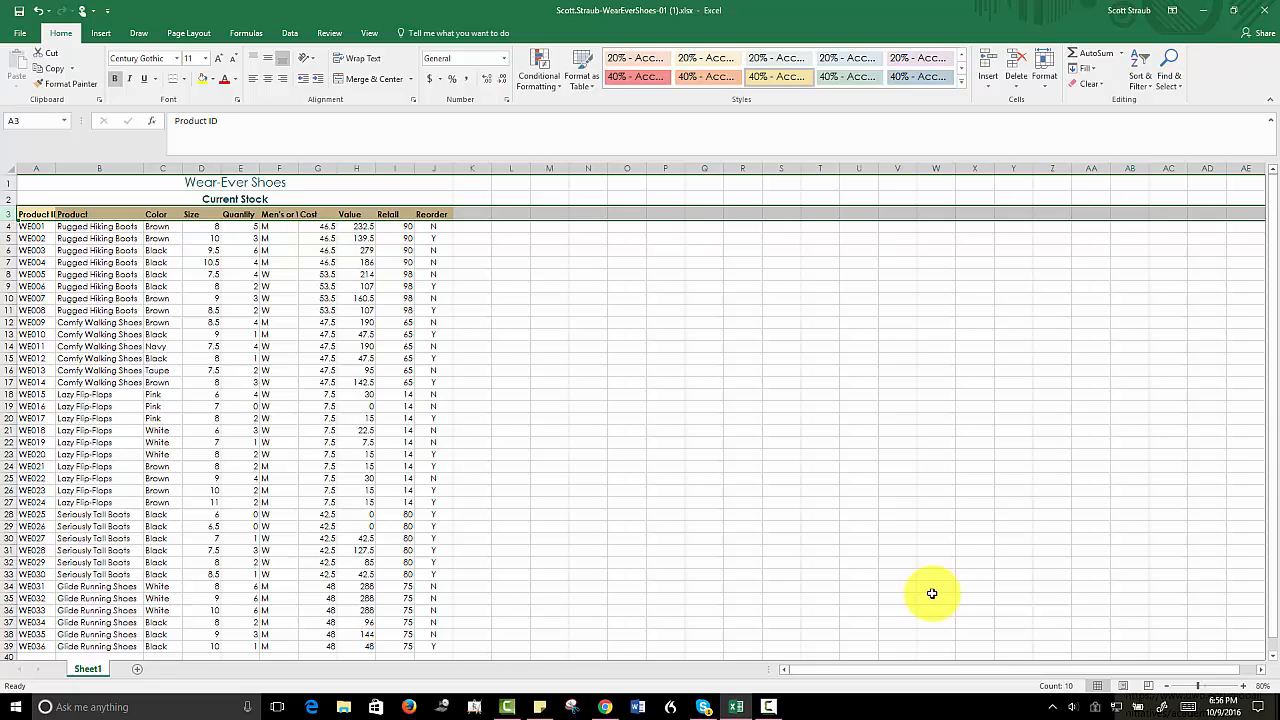
- Center the Size, Quantity and Men's or Women's data in D4:F39
left_click(205, 228)
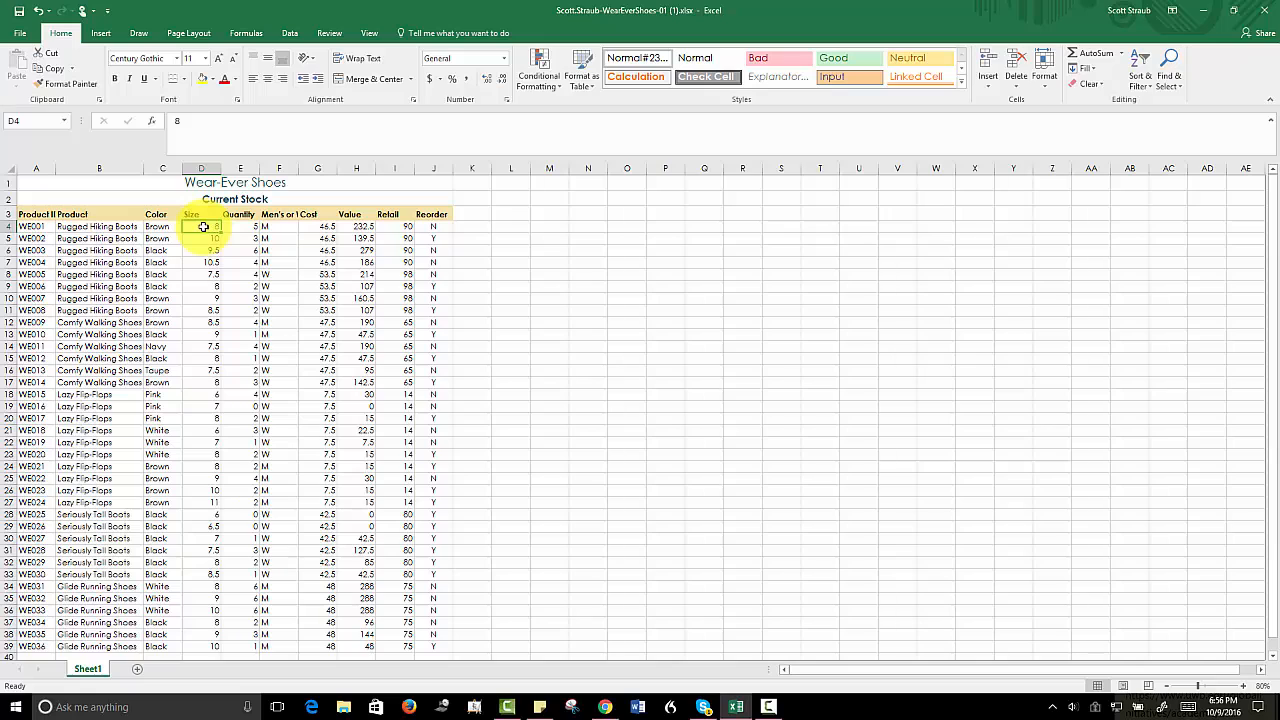
left_click_drag(203, 227, 269, 643)
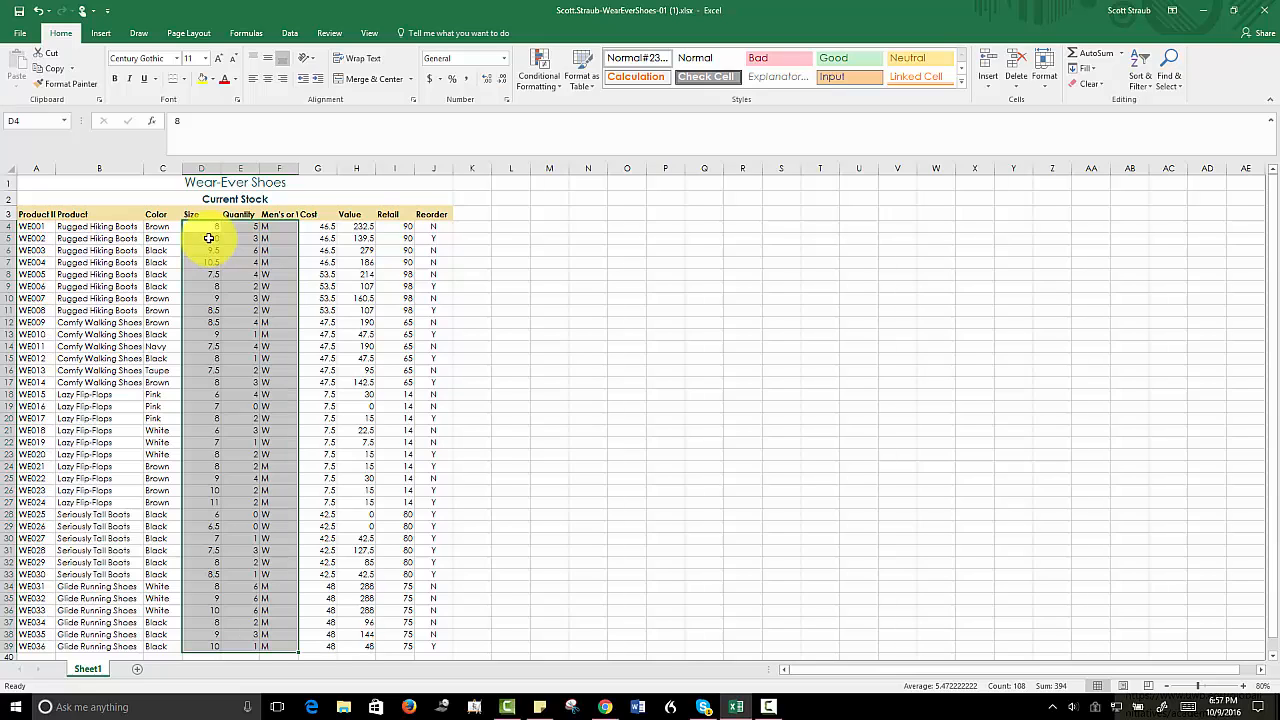
left_click(269, 85)
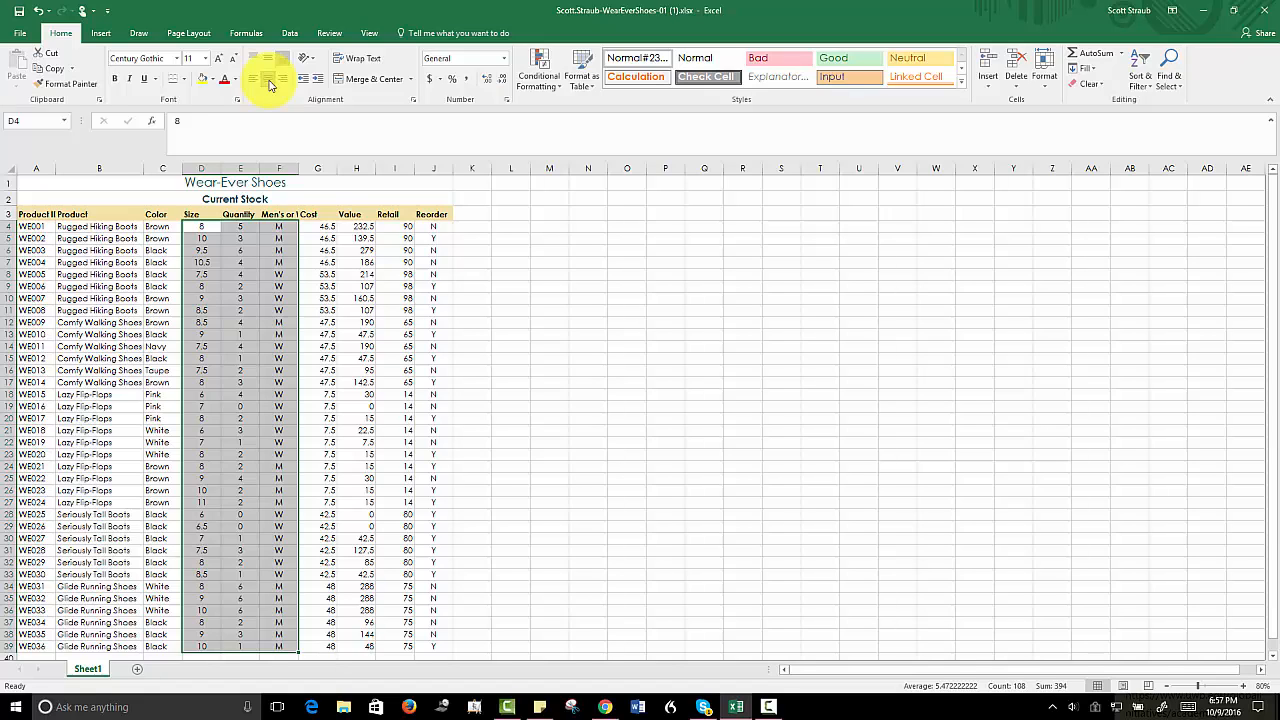
- Apply the Accounting Number Format to the Cost and Value figures in G4:H39
left_click(317, 226)
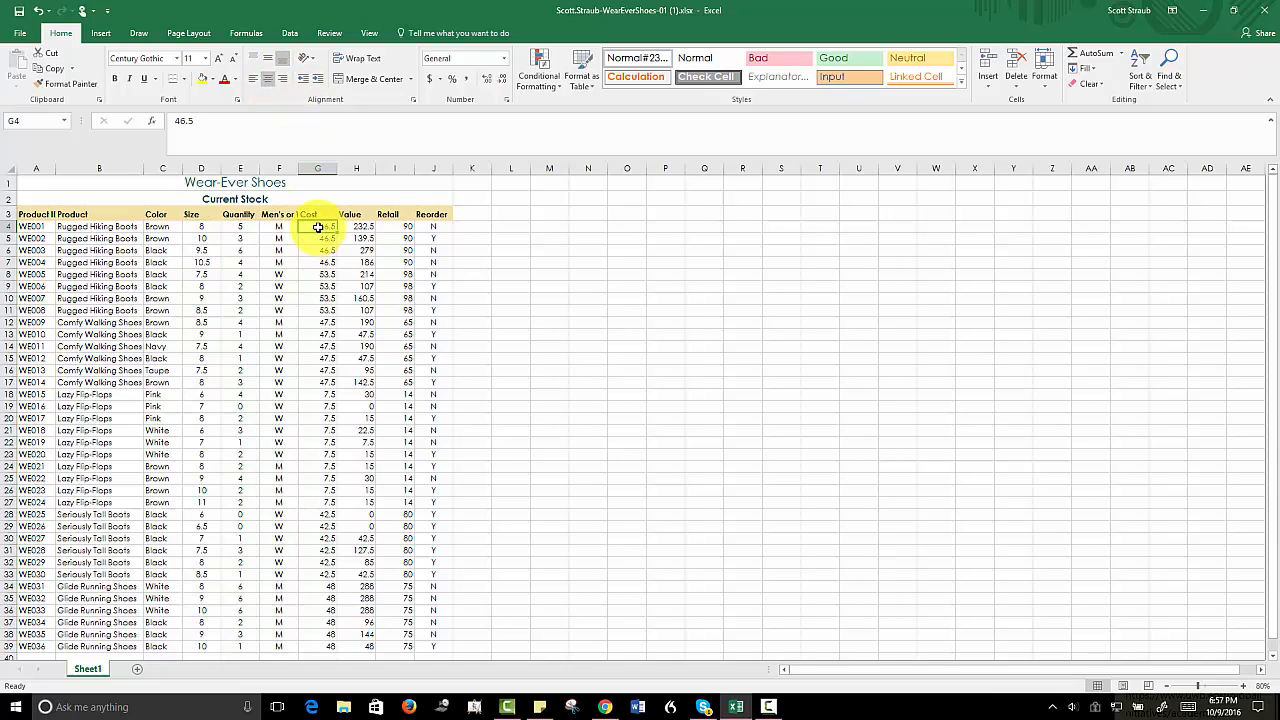
left_click_drag(317, 228, 358, 641)
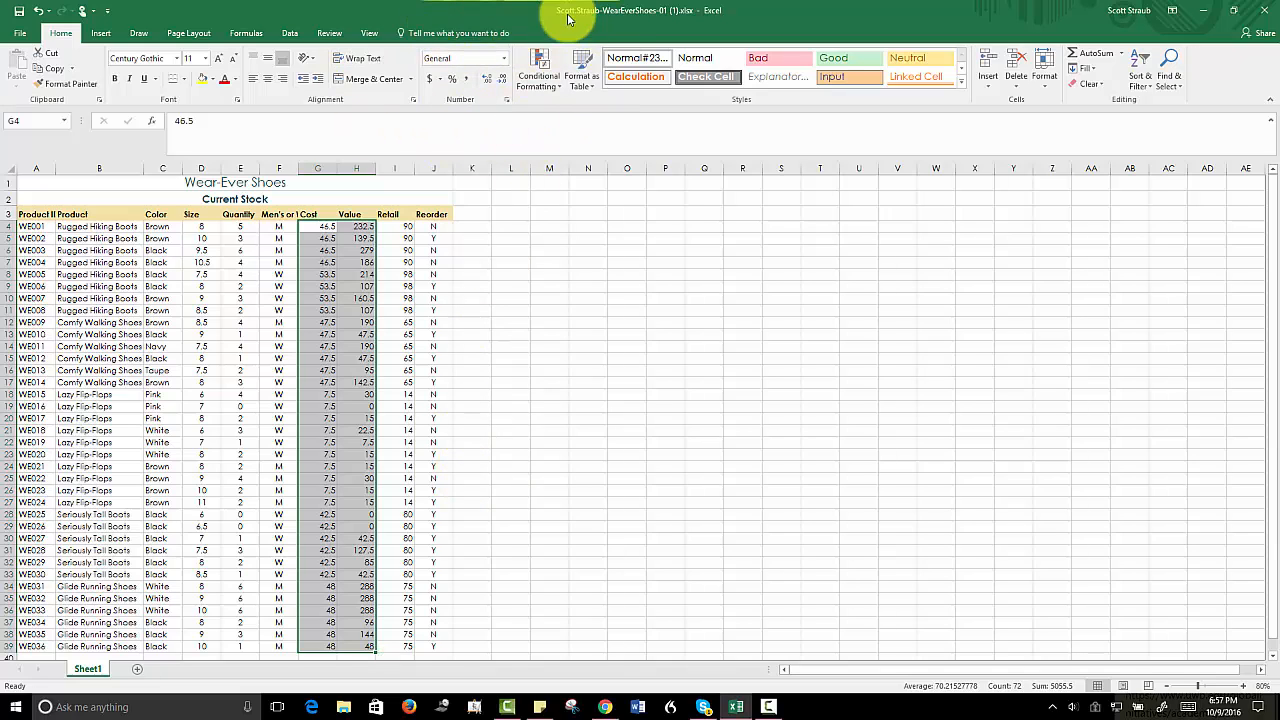
left_click(440, 80)
left_click(441, 80)
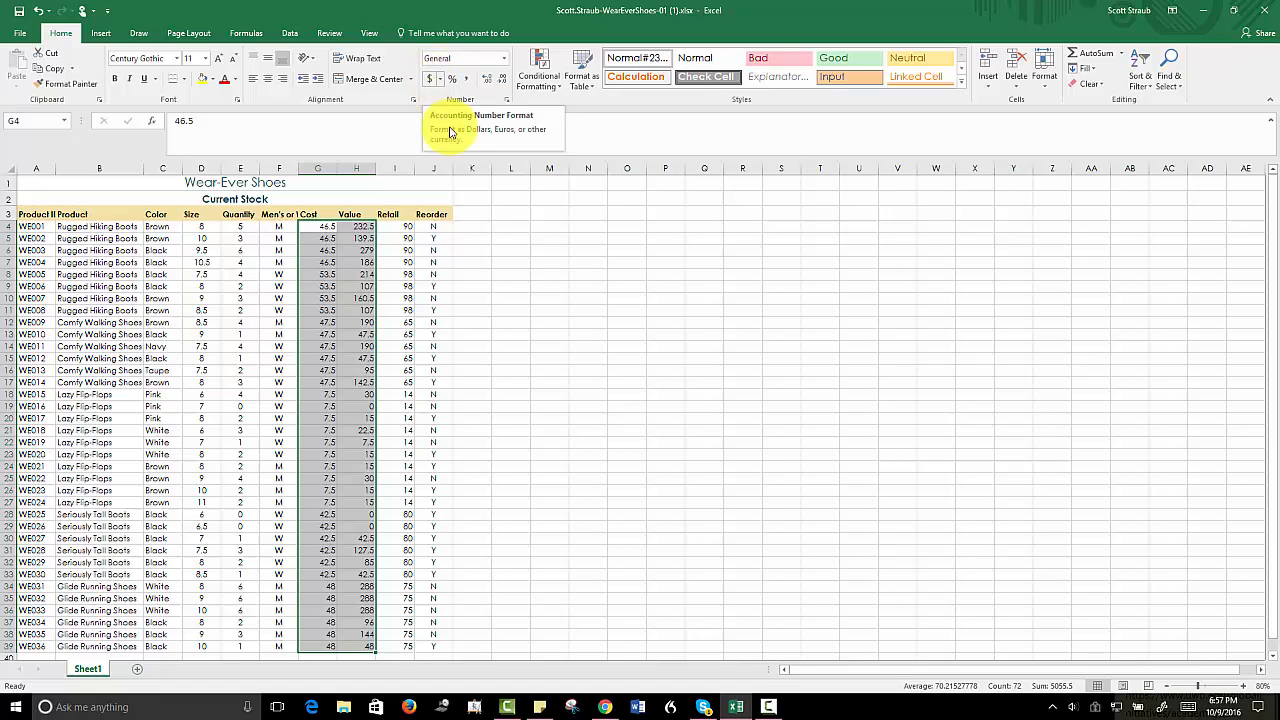
left_click(430, 80)
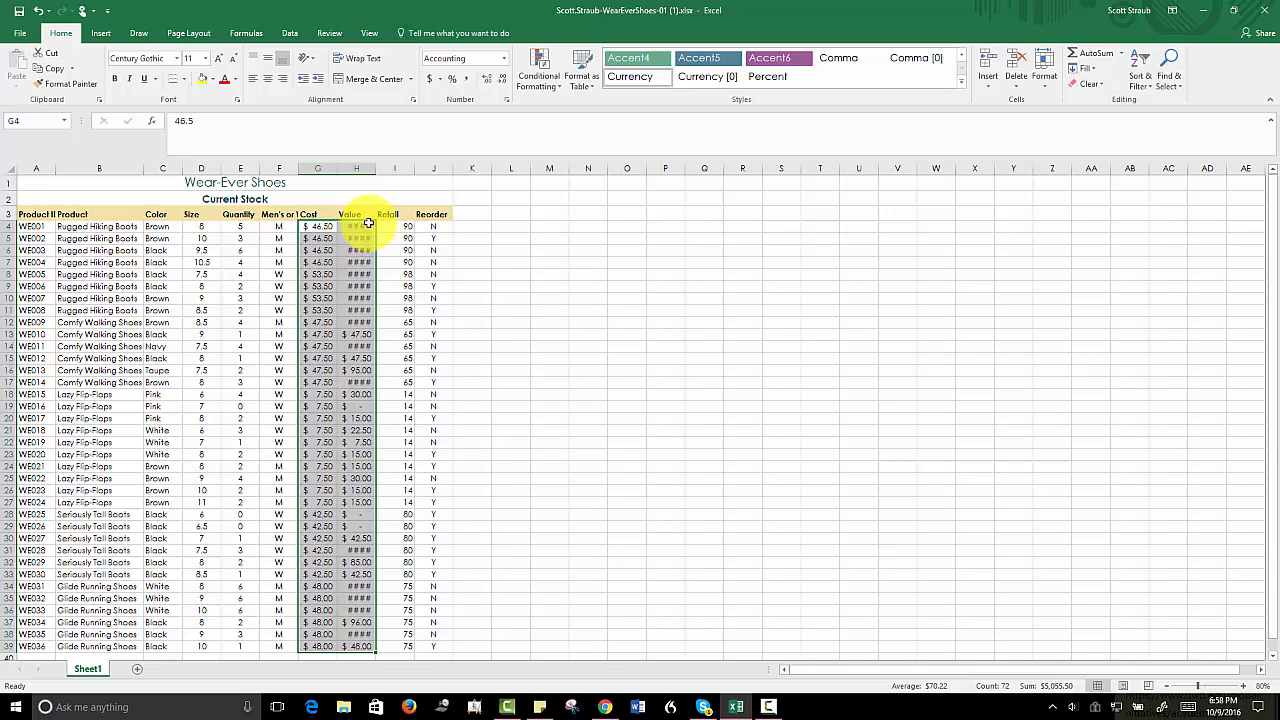
- Apply All Borders to the stock table A3:J39 and set its font size to 12
left_click(31, 214)
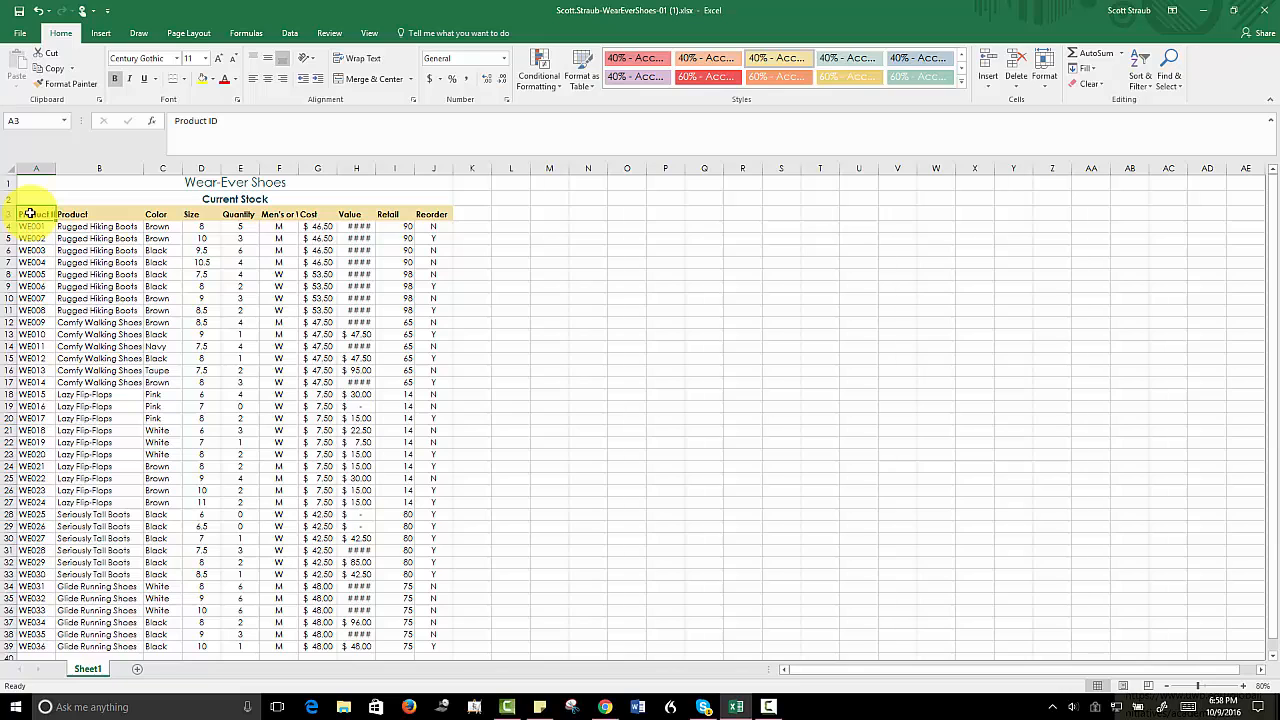
left_click_drag(31, 214, 425, 641)
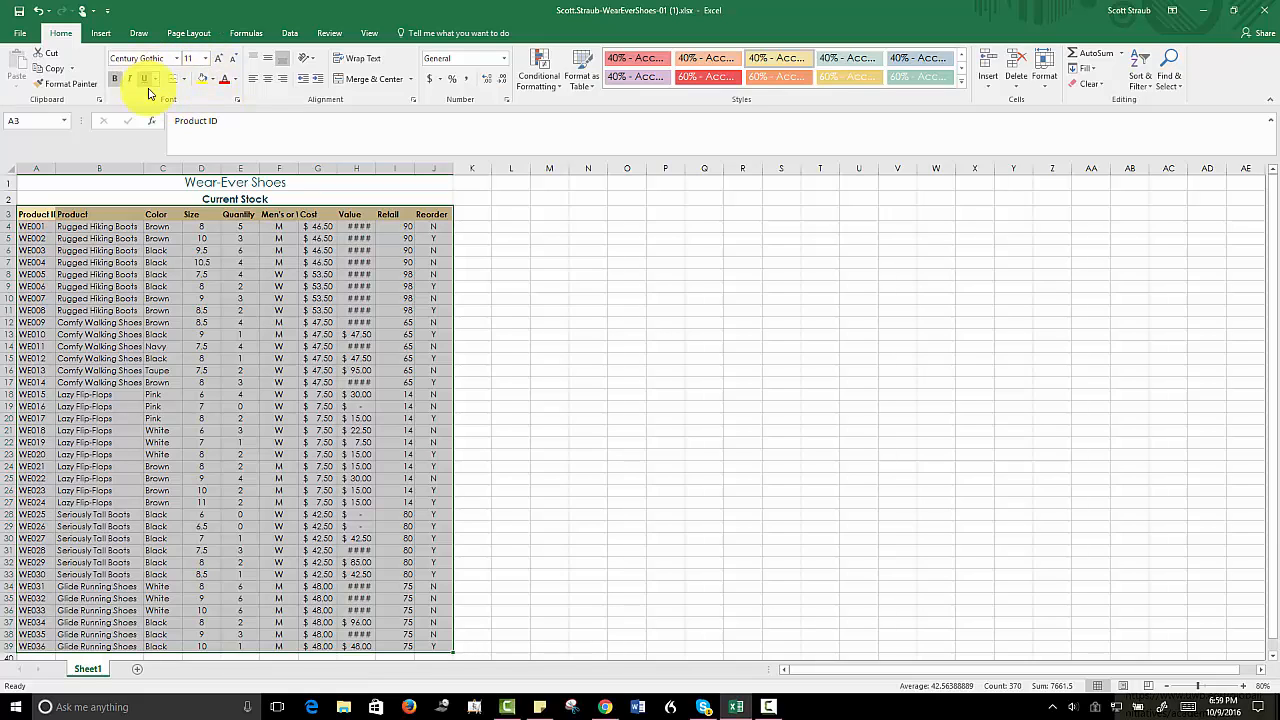
left_click(185, 81)
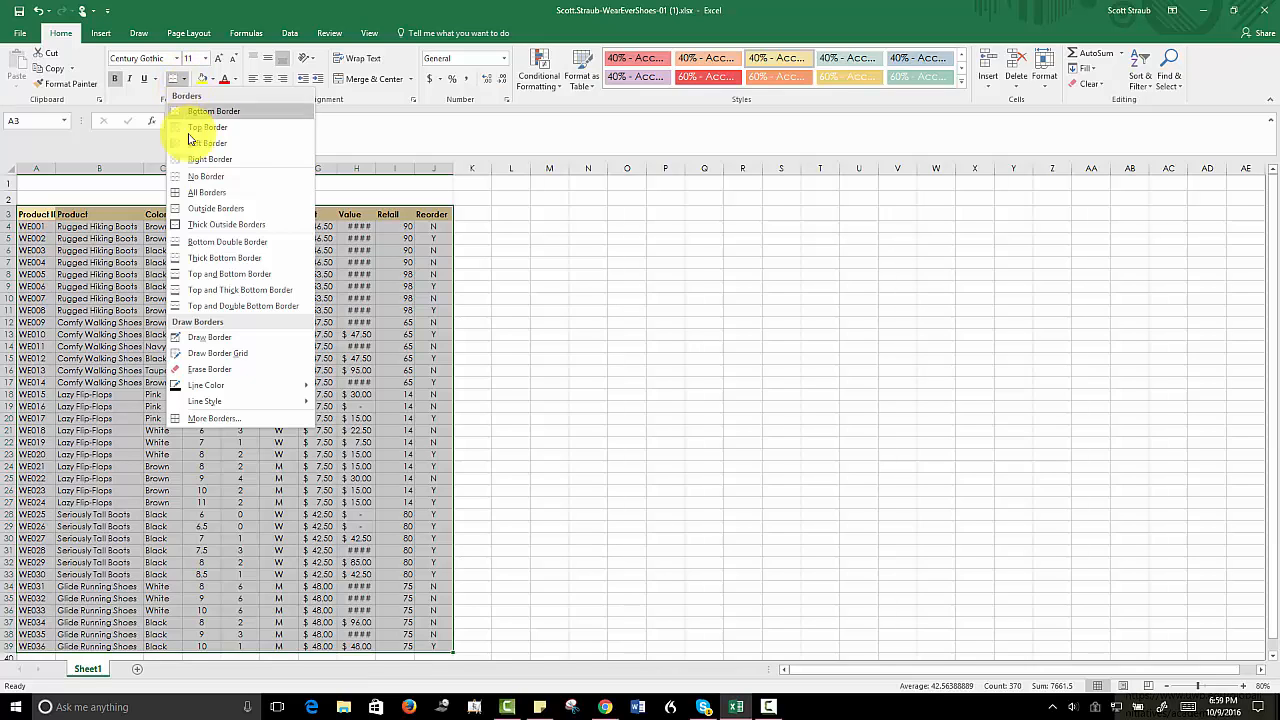
left_click(193, 193)
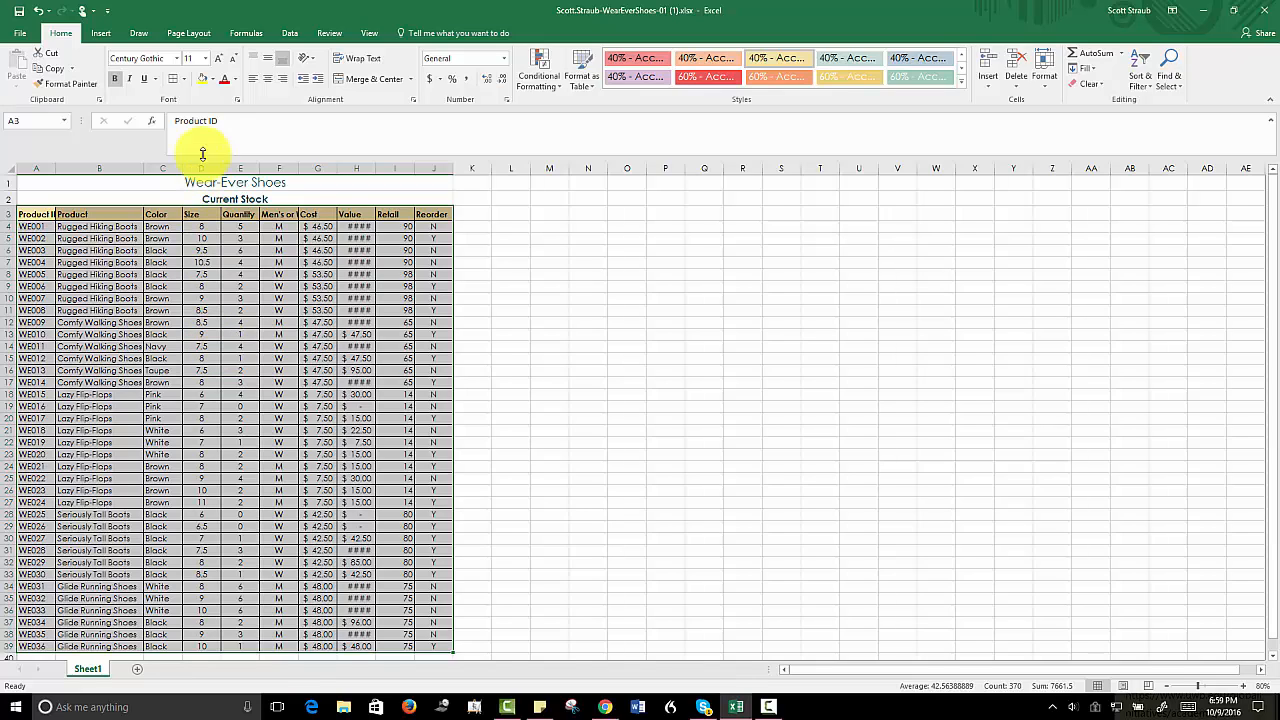
left_click(183, 79)
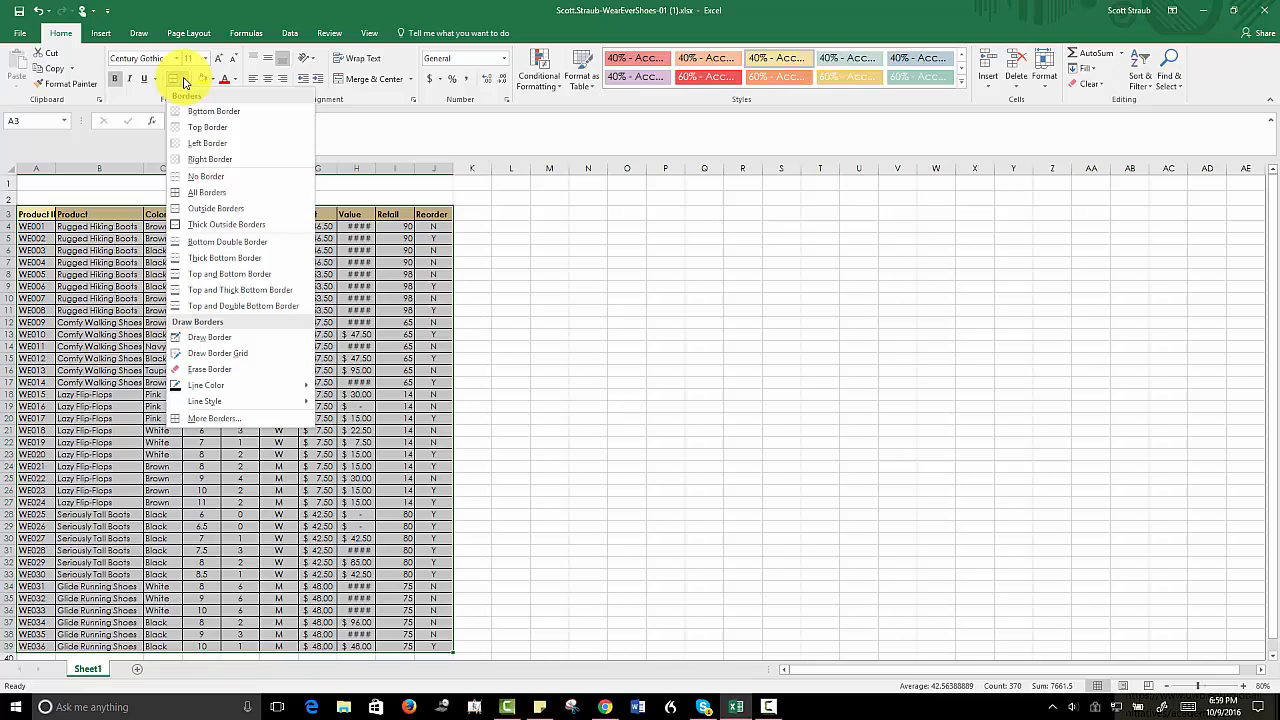
left_click(205, 194)
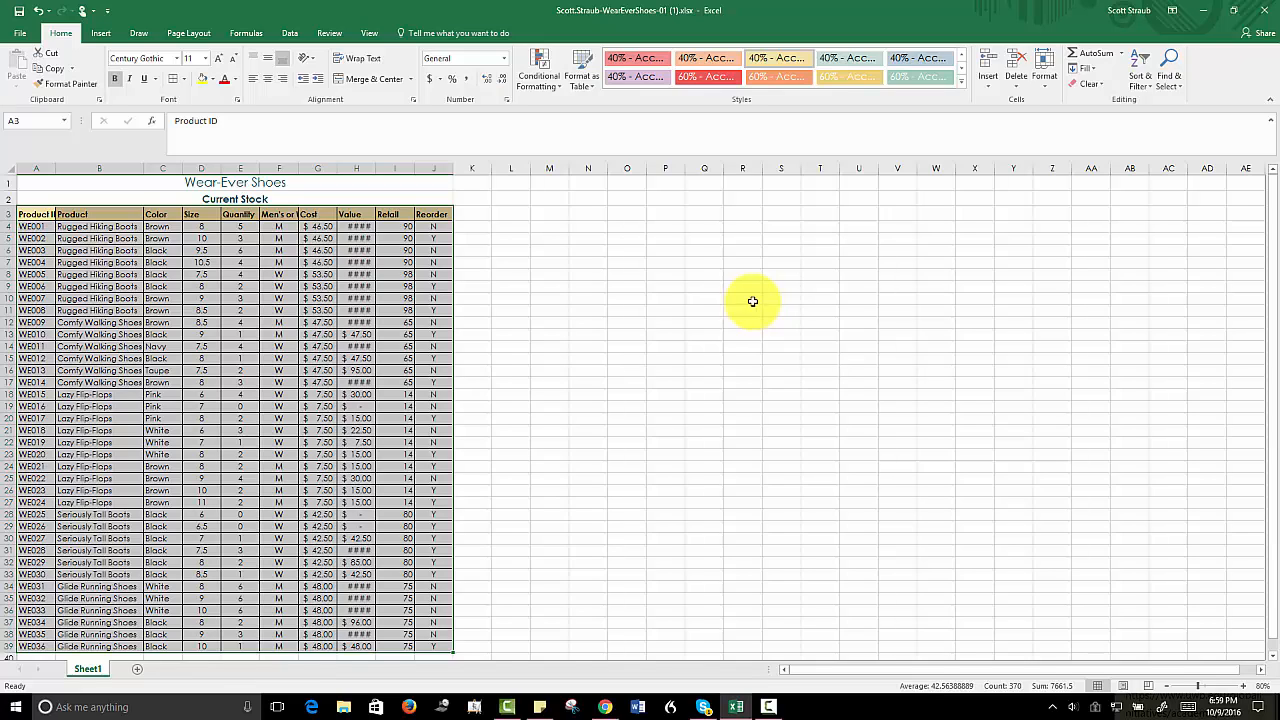
left_click(207, 59)
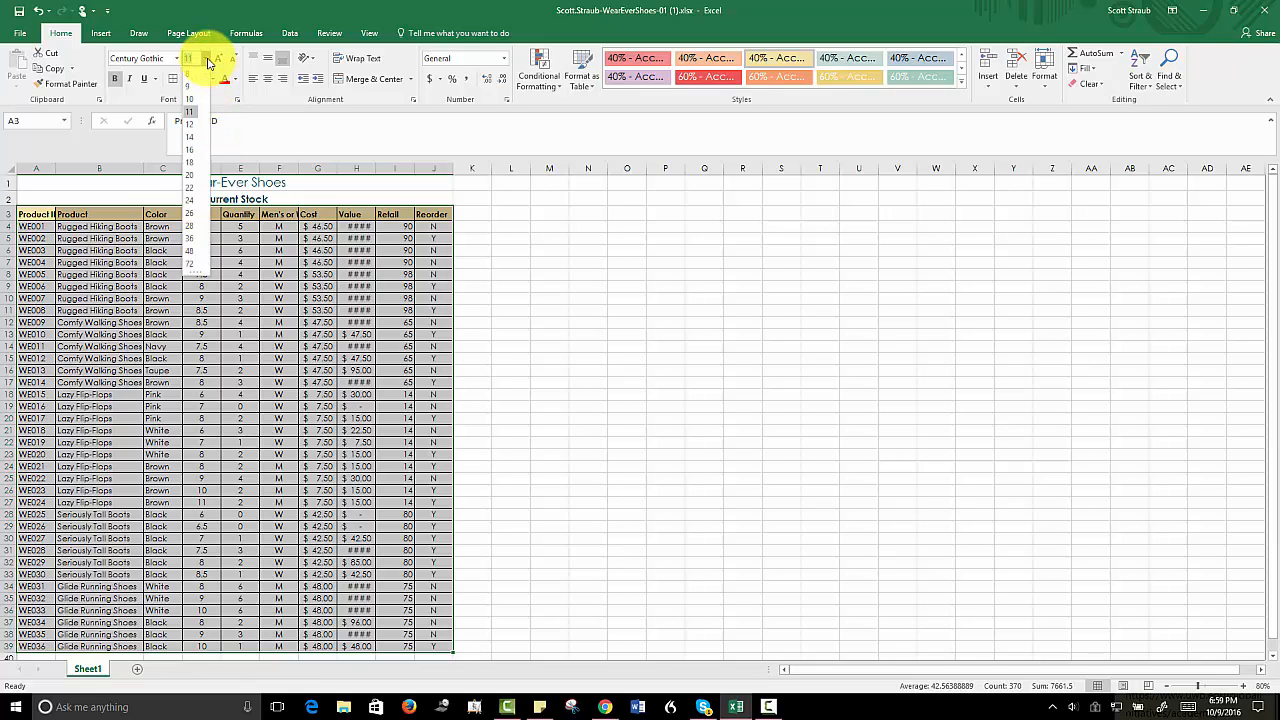
left_click(191, 124)
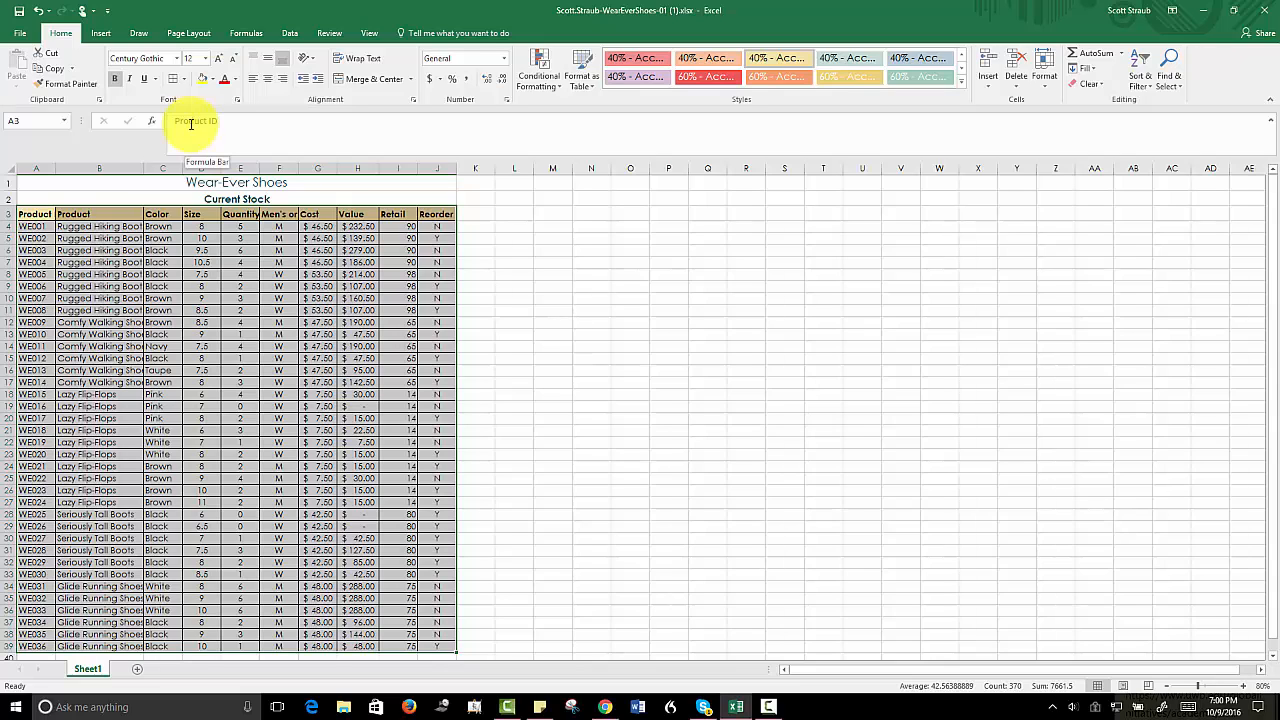
- Increase the indent of the Product and Color entries in B4:C39 by one level
left_click(104, 228)
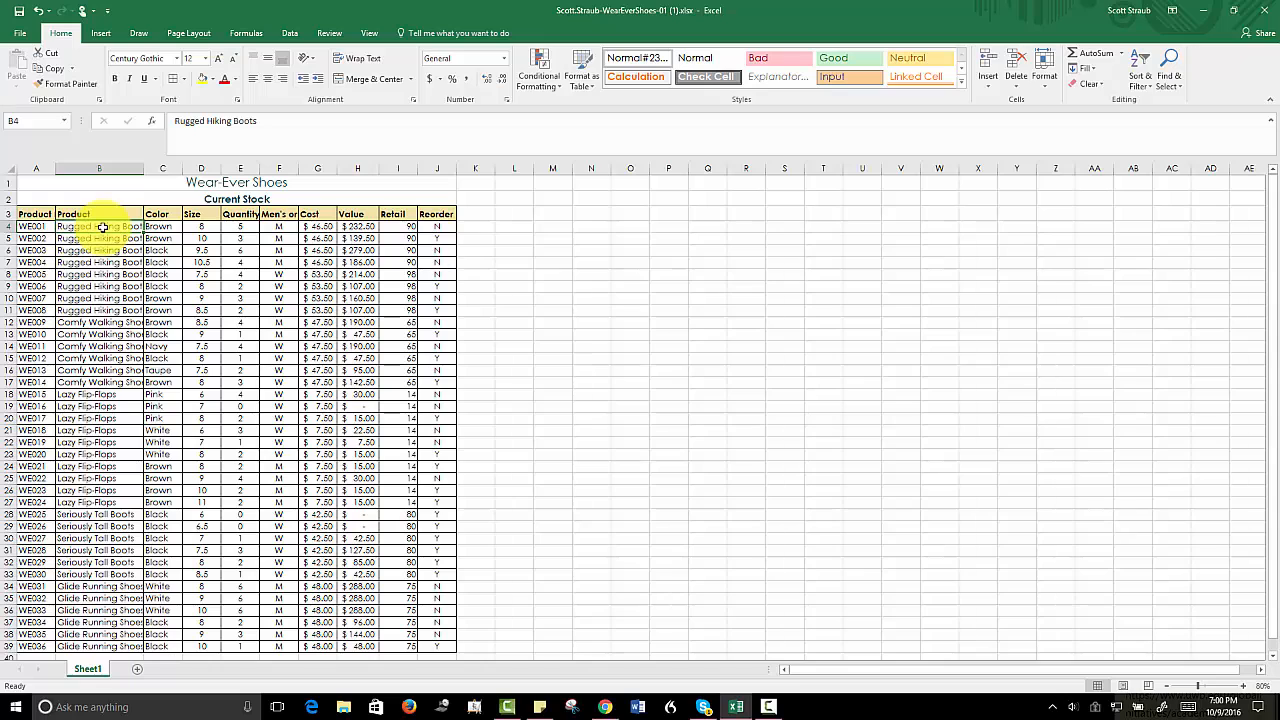
left_click_drag(103, 228, 158, 643)
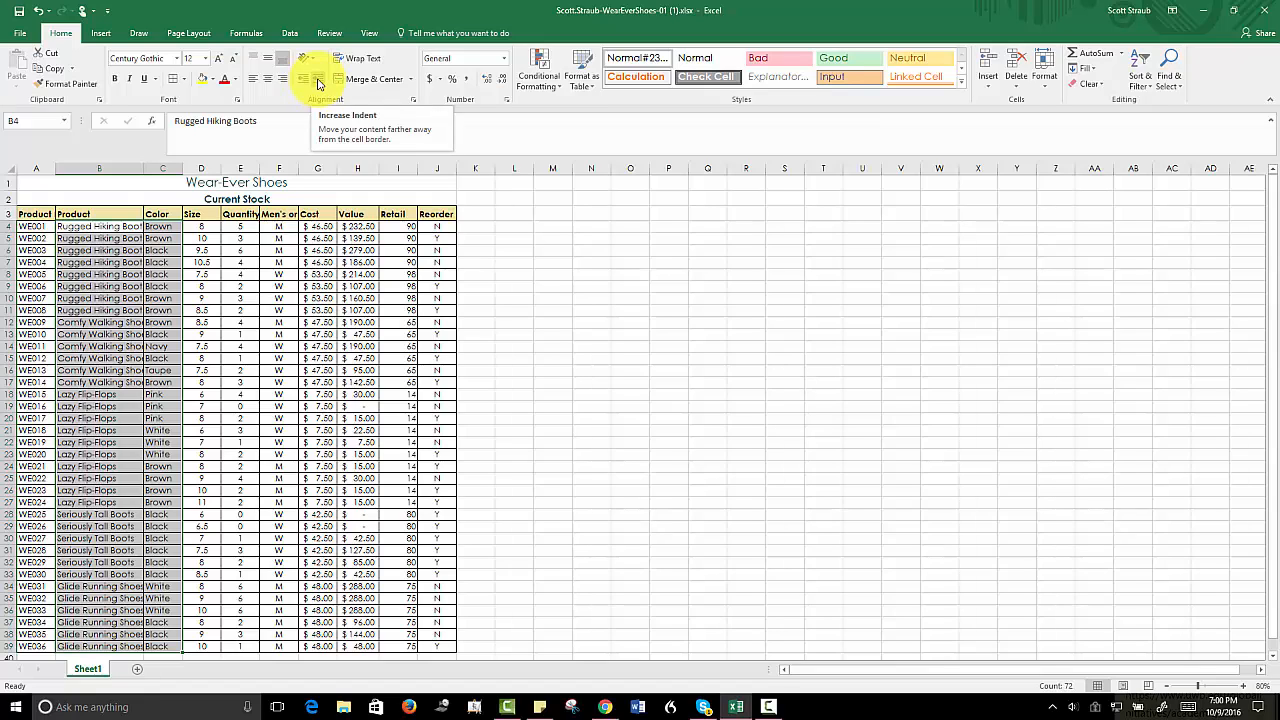
left_click(318, 83)
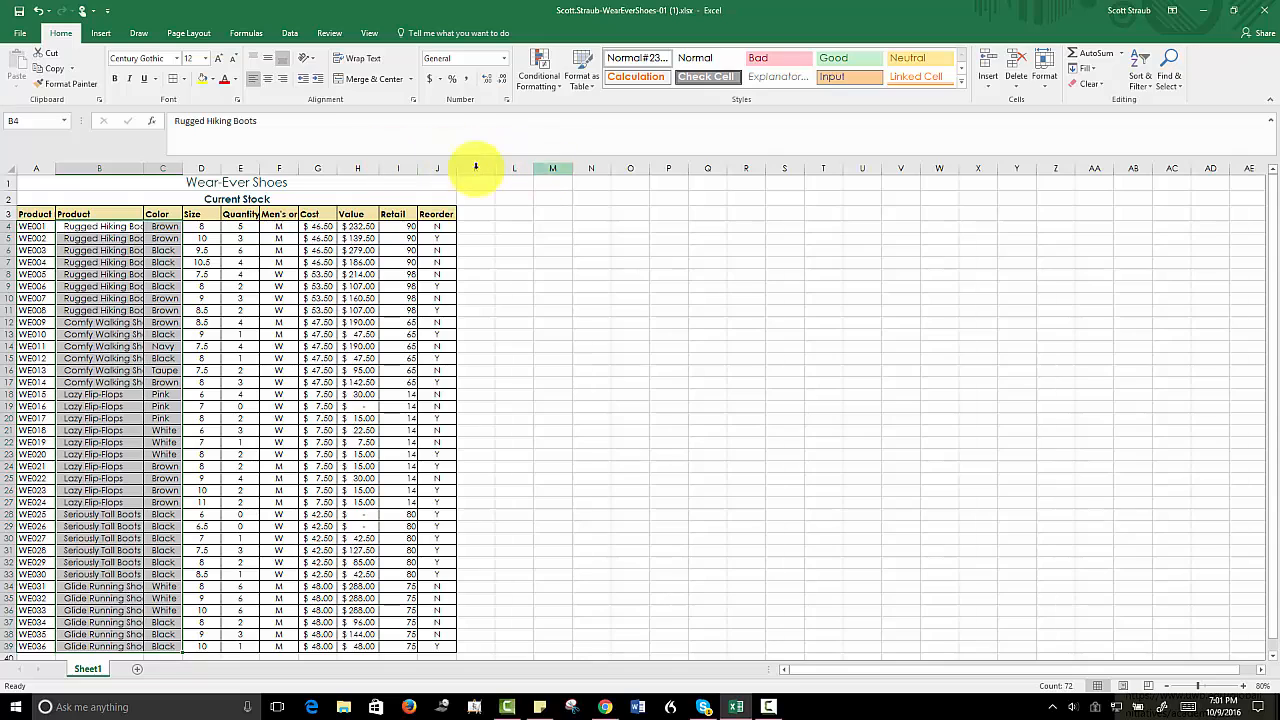
- AutoFit the widths of columns A through J and center the column headings in row 3
left_click(34, 166)
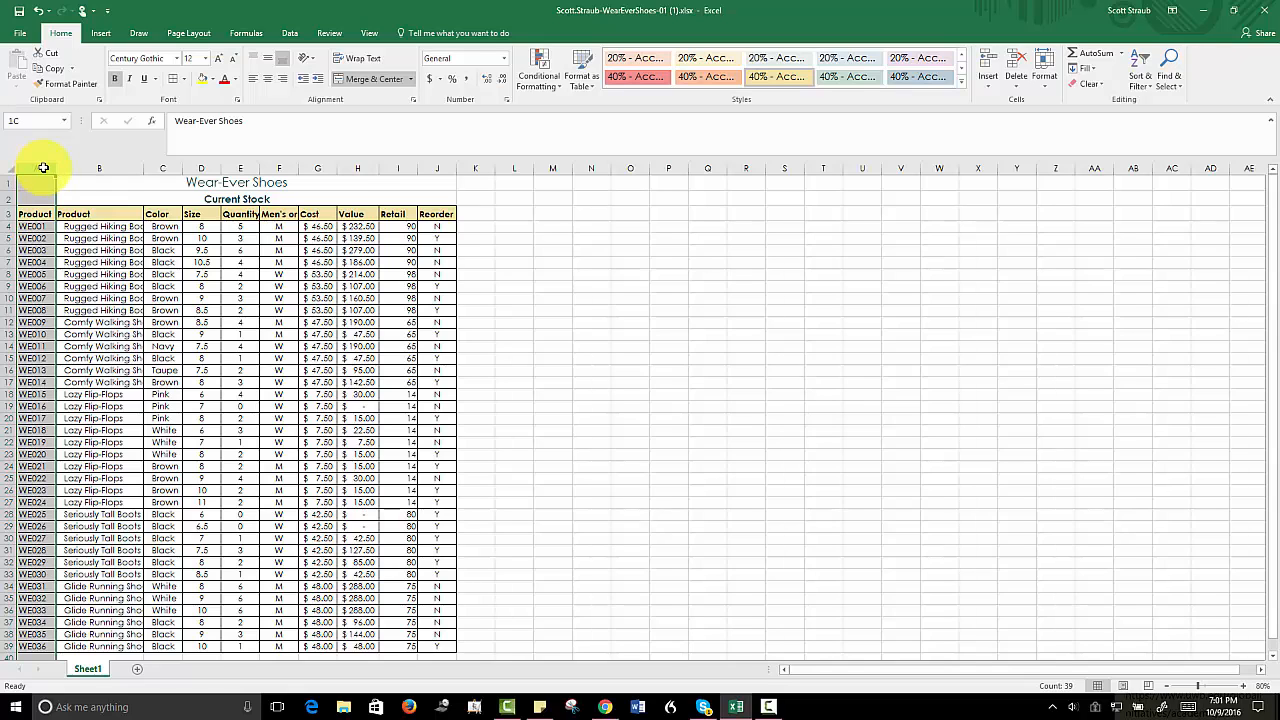
left_click_drag(40, 166, 430, 170)
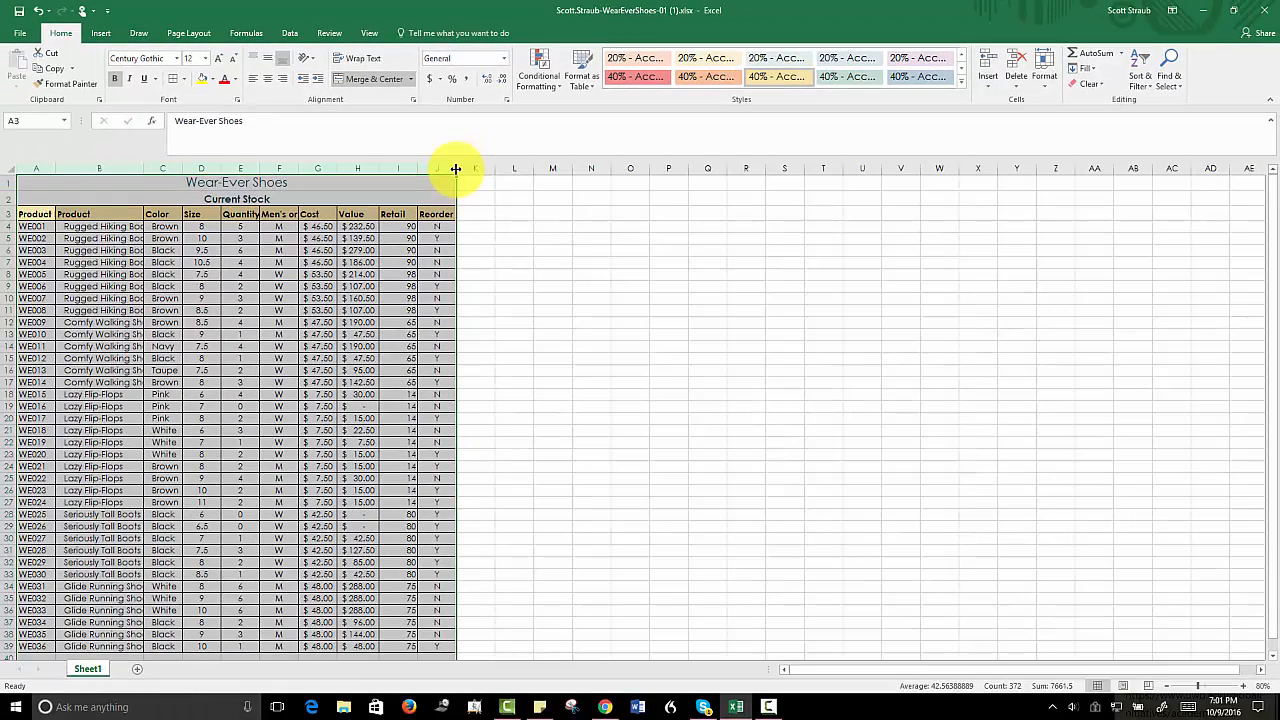
double_click(455, 168)
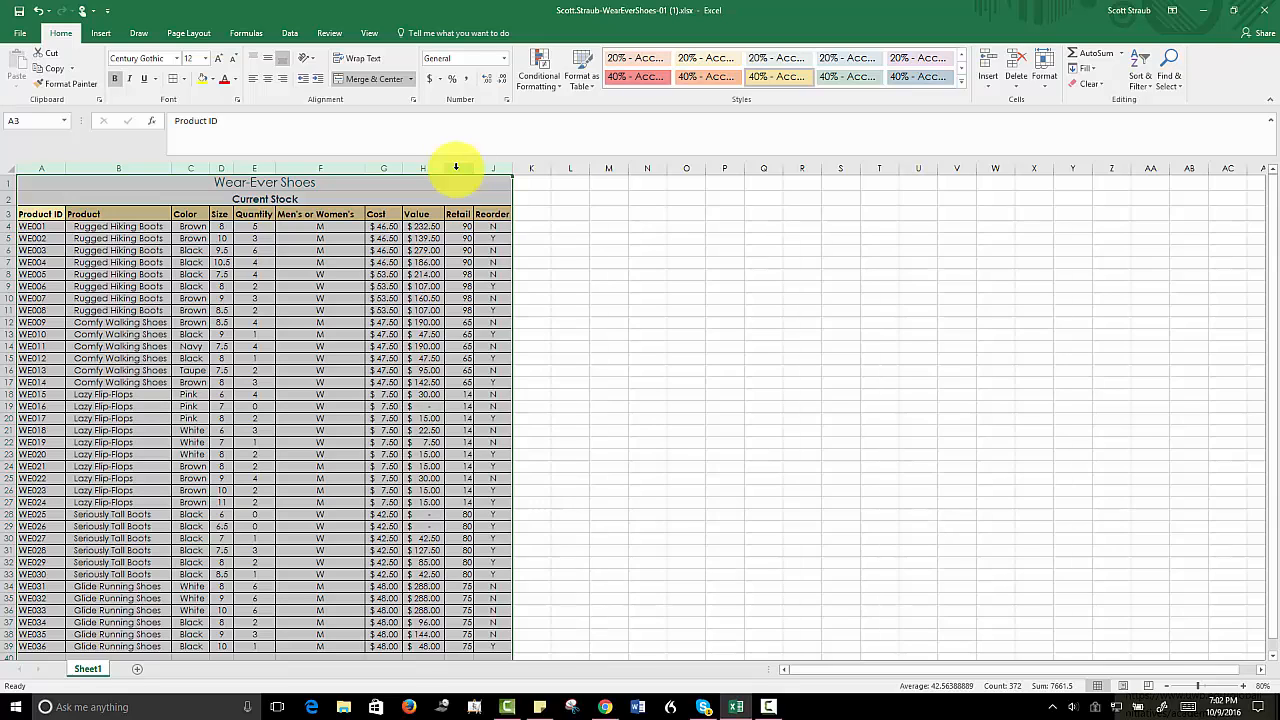
left_click(5, 214)
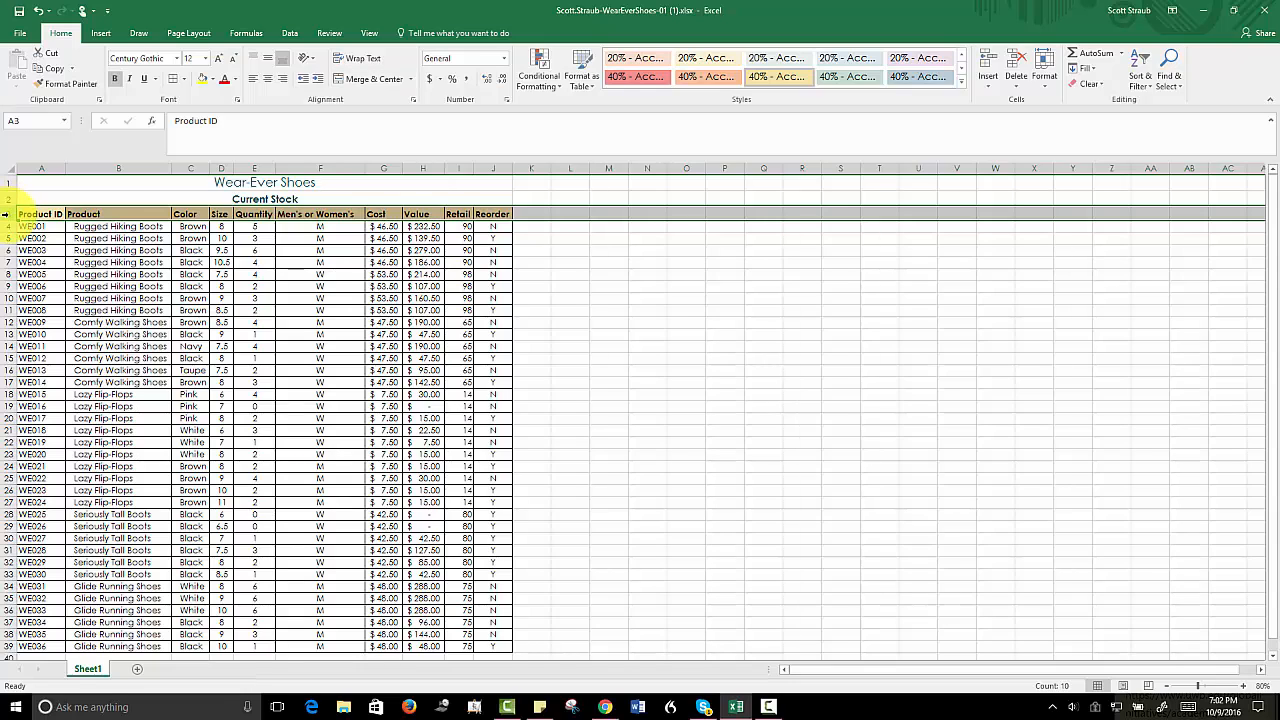
left_click(270, 82)
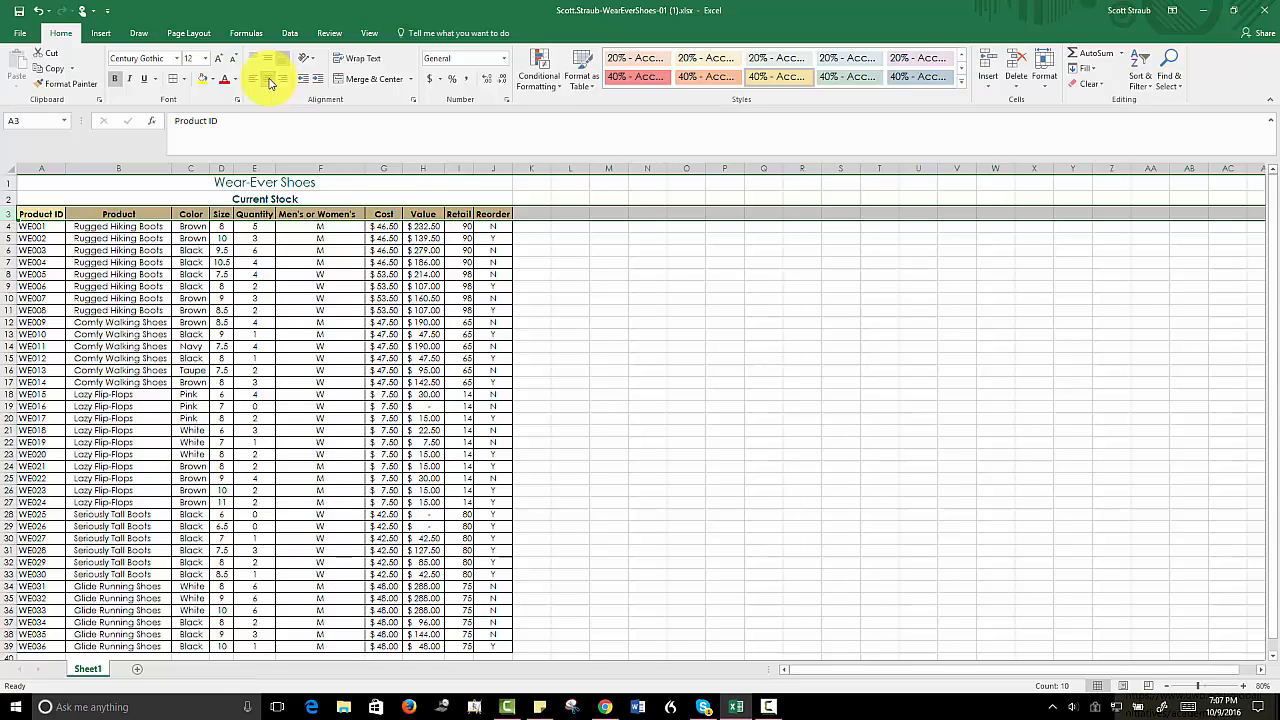
- Insert a new column before the Product column and enter the heading "Disc?" in B3
left_click(118, 167)
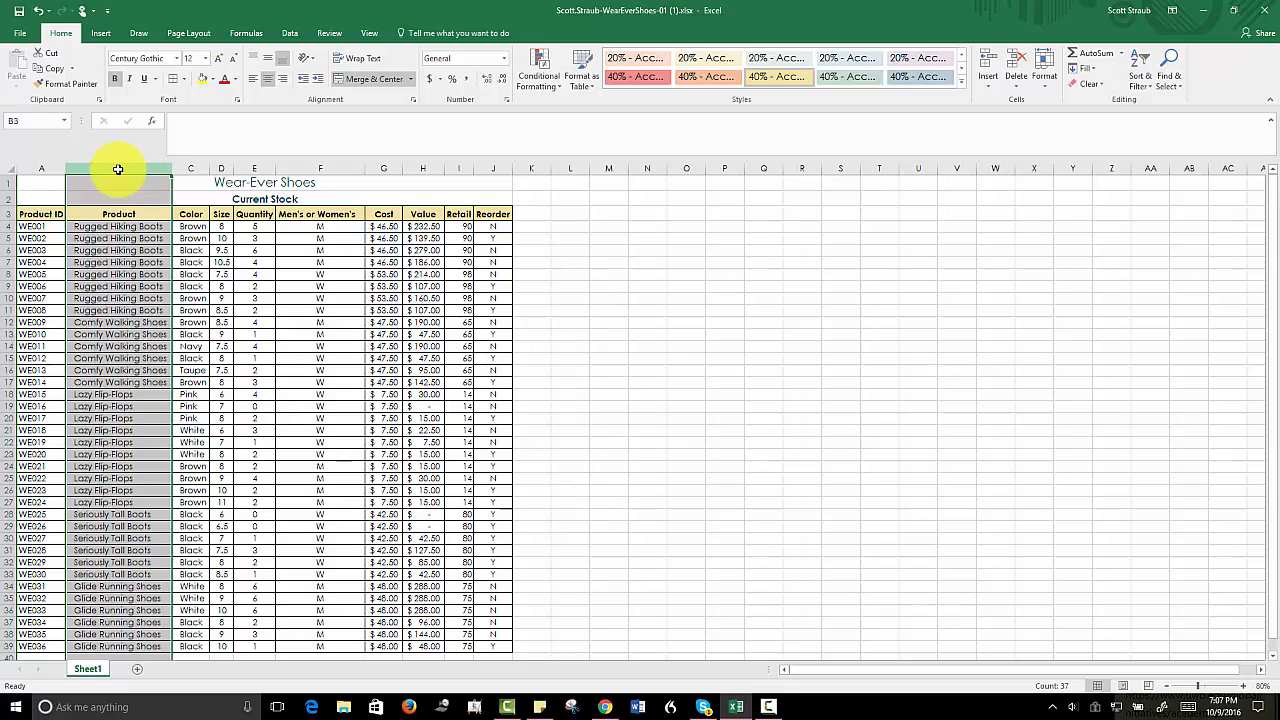
right_click(118, 169)
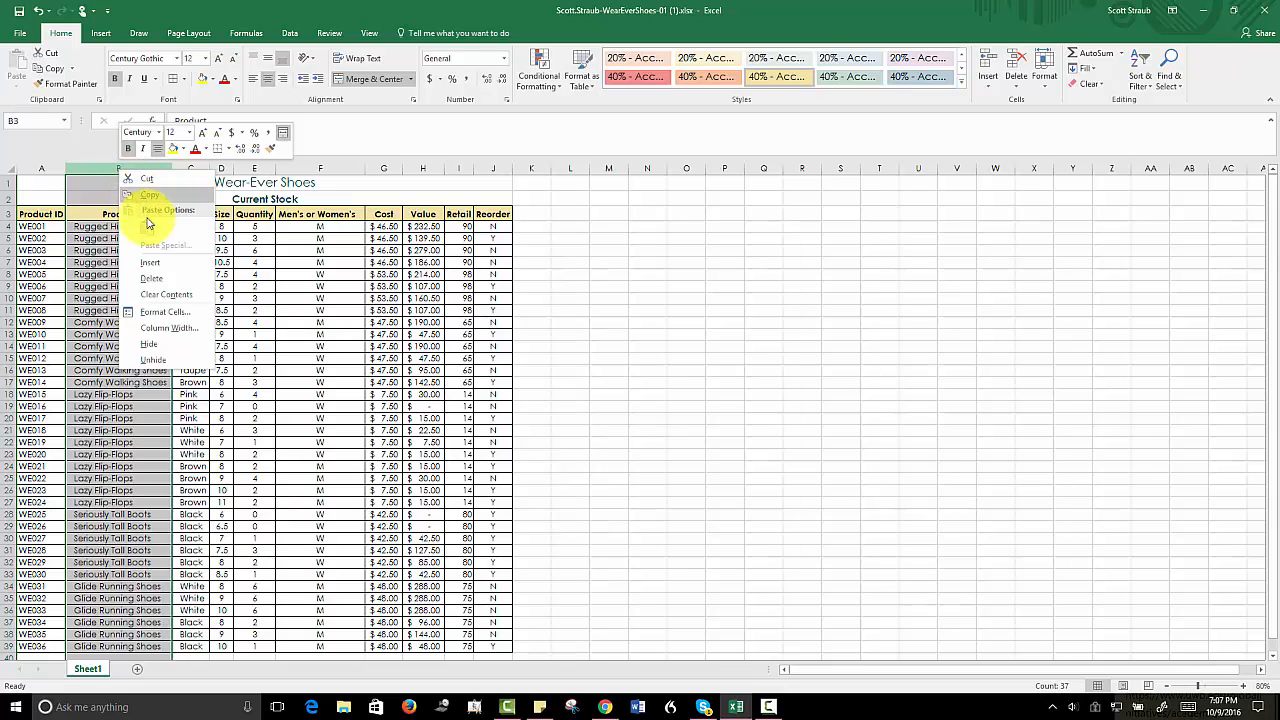
left_click(148, 264)
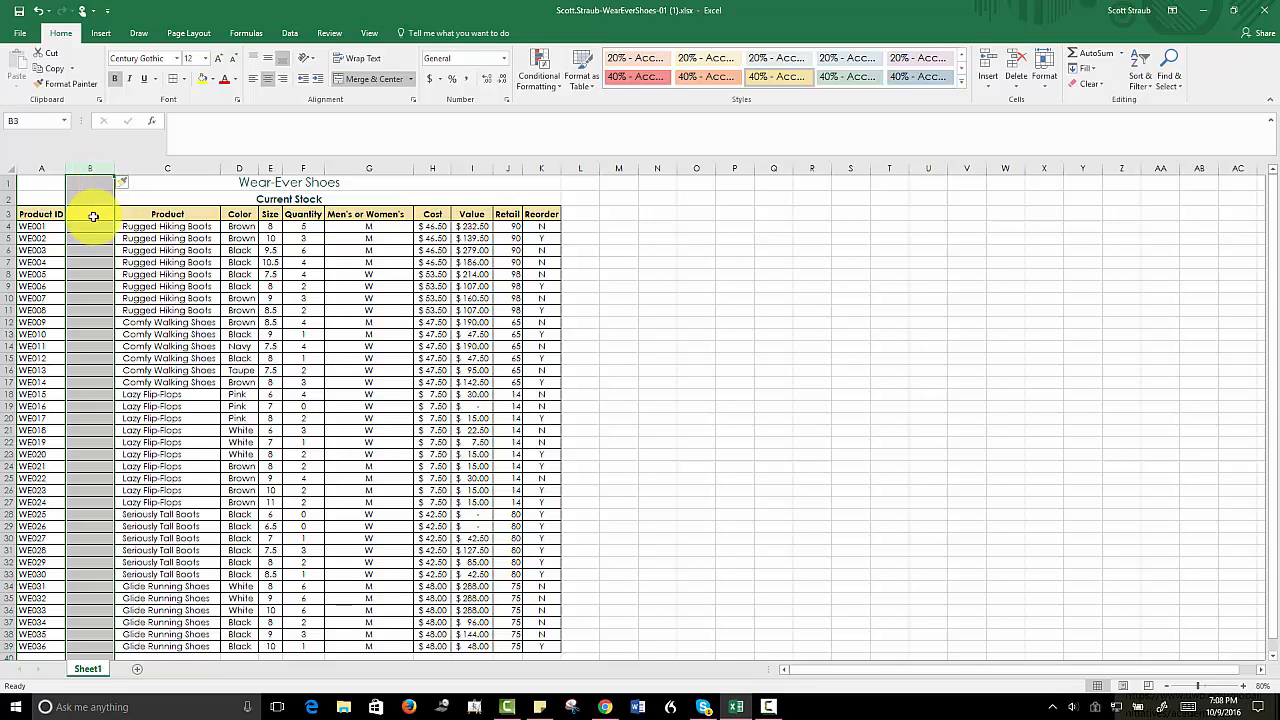
left_click(89, 213)
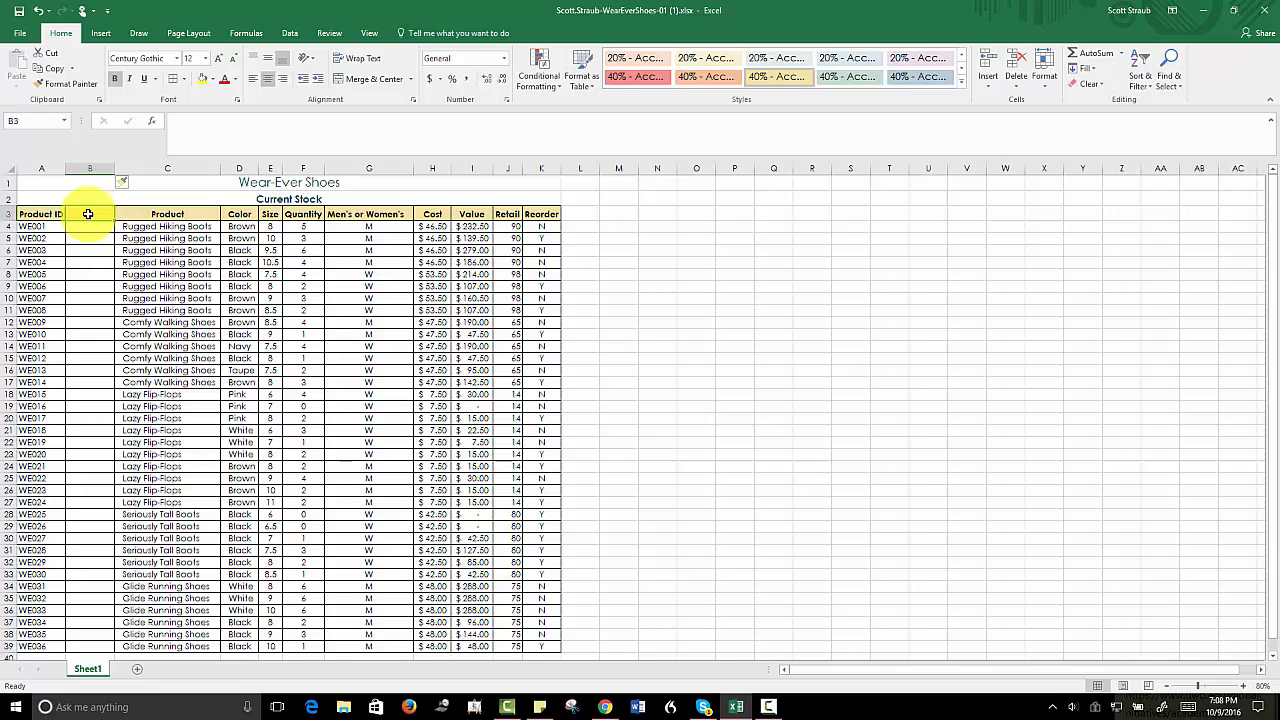
type("Disc")
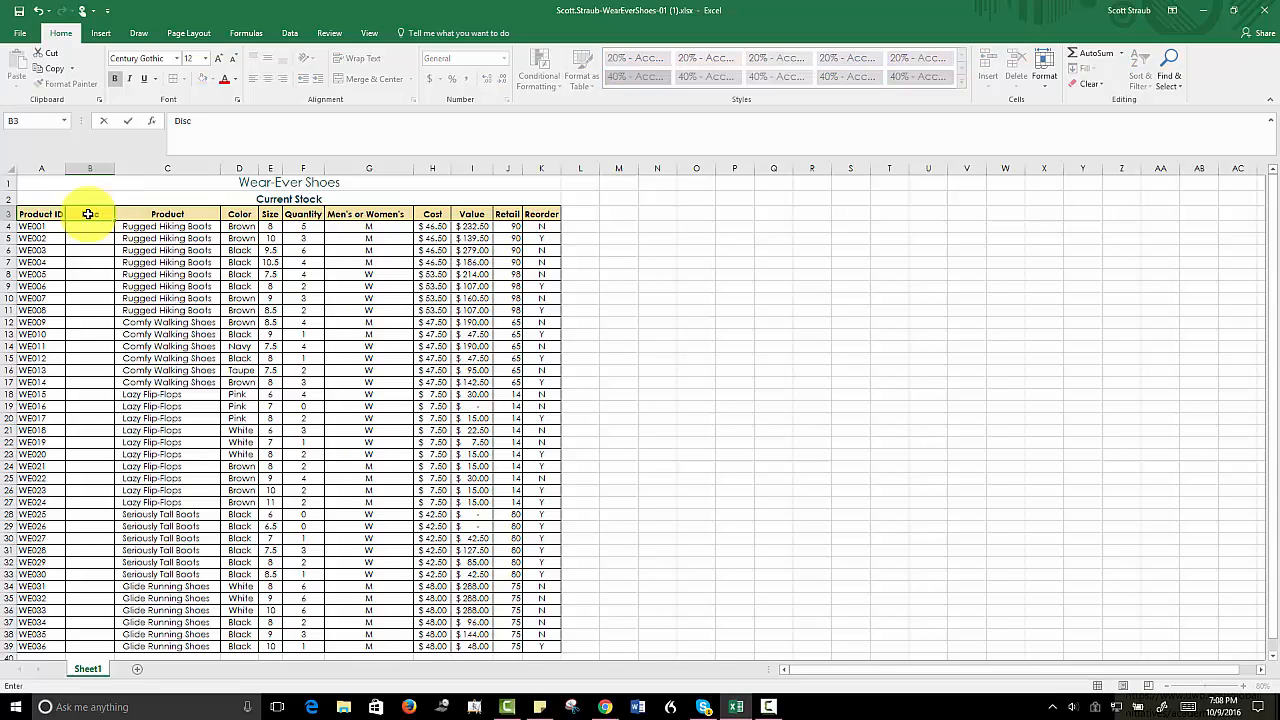
type("?")
key("Return")
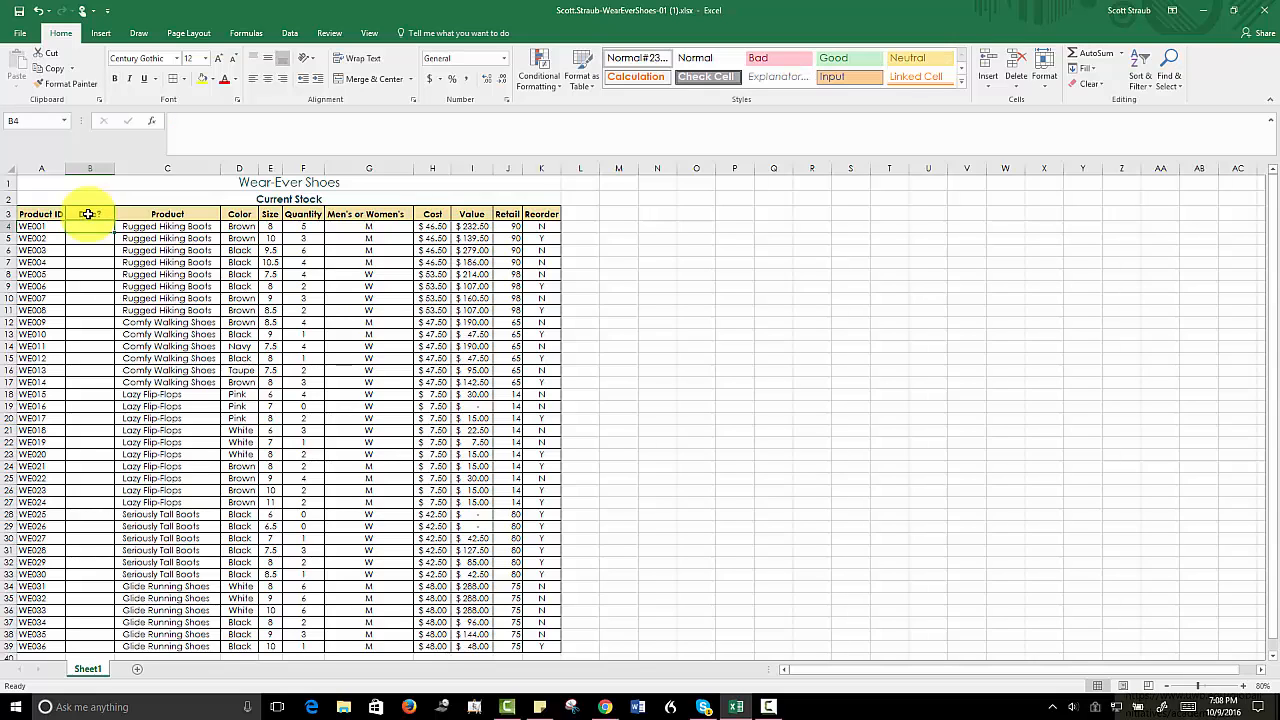
- Enter No, No and Yes in cells B4 through B6 of the Disc? column
type("No")
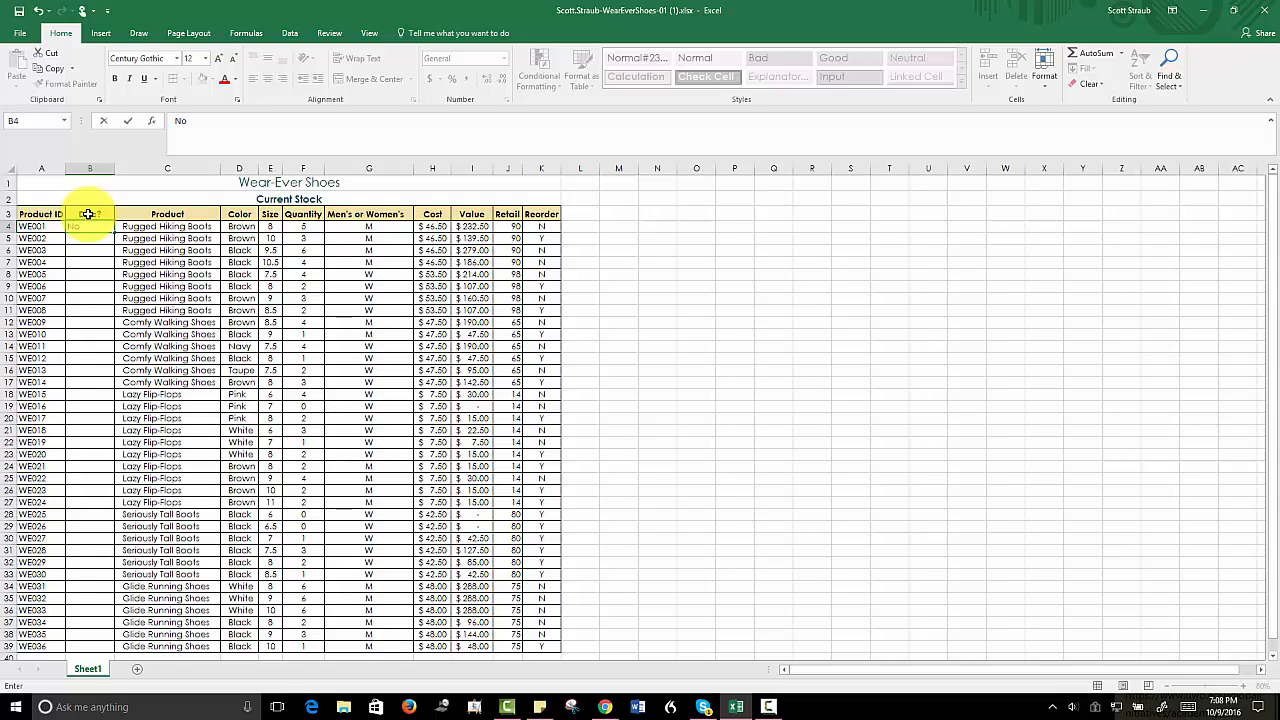
key("Return")
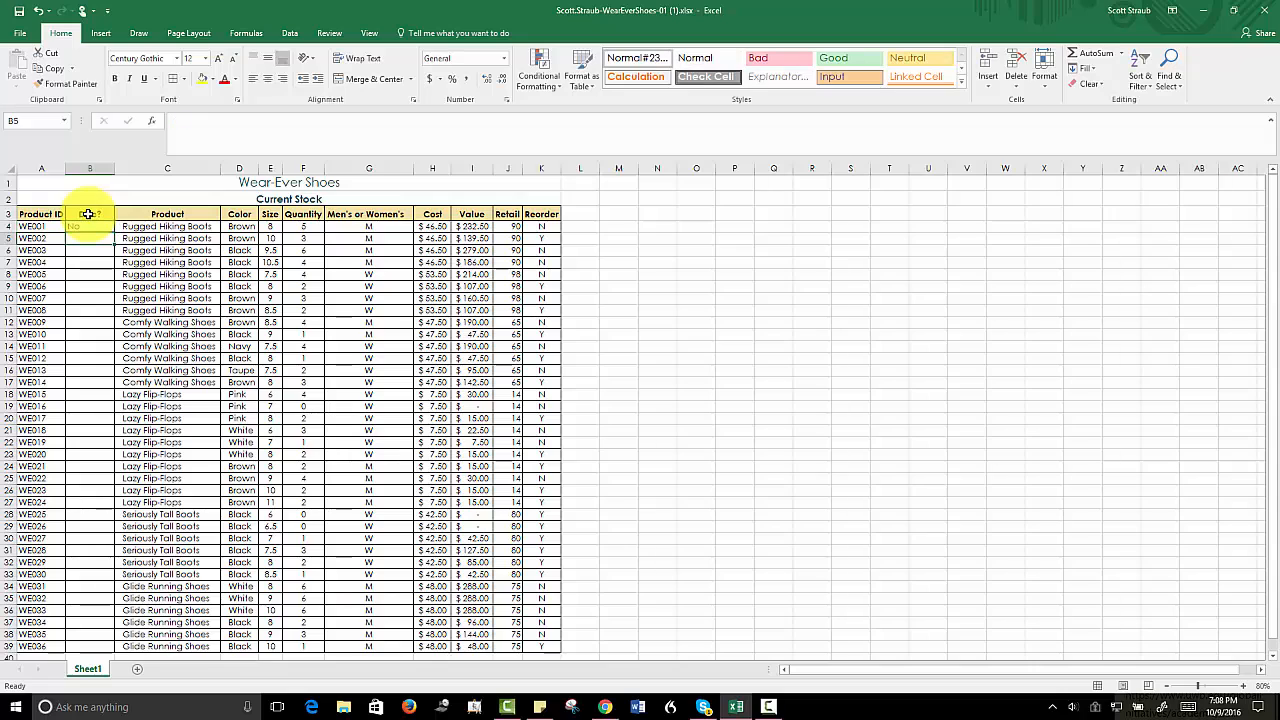
type("No")
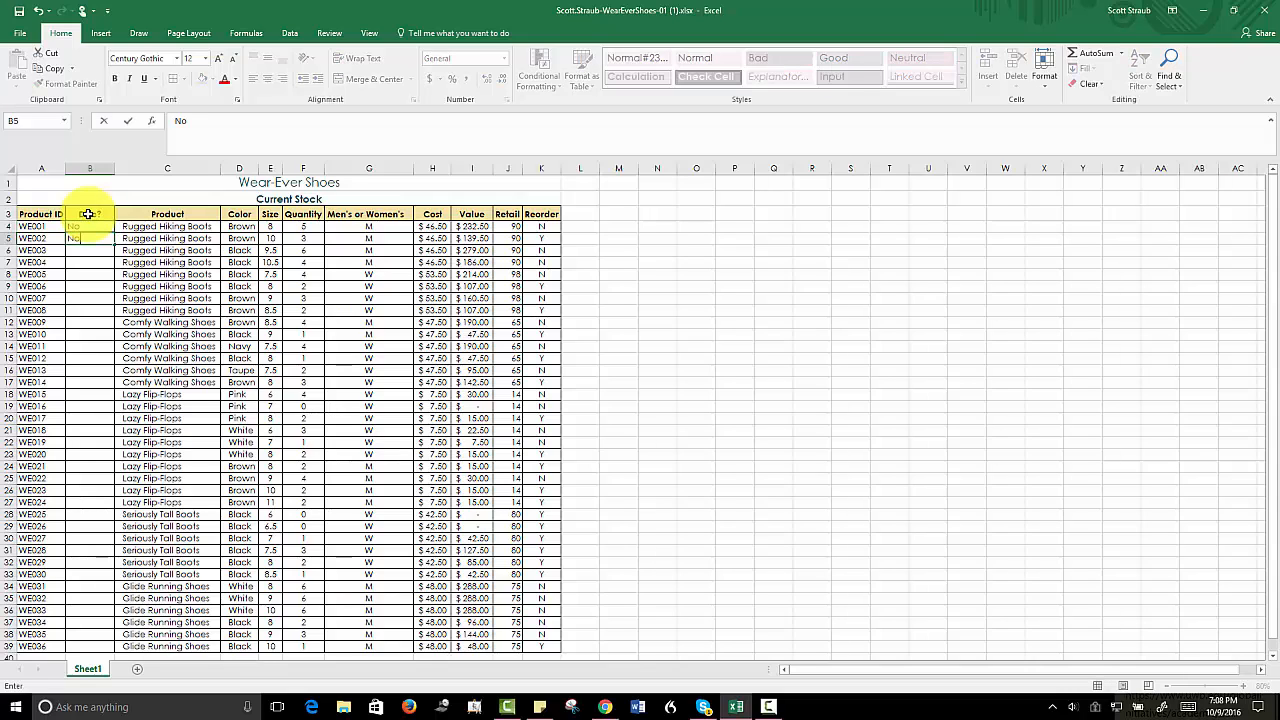
key("Return")
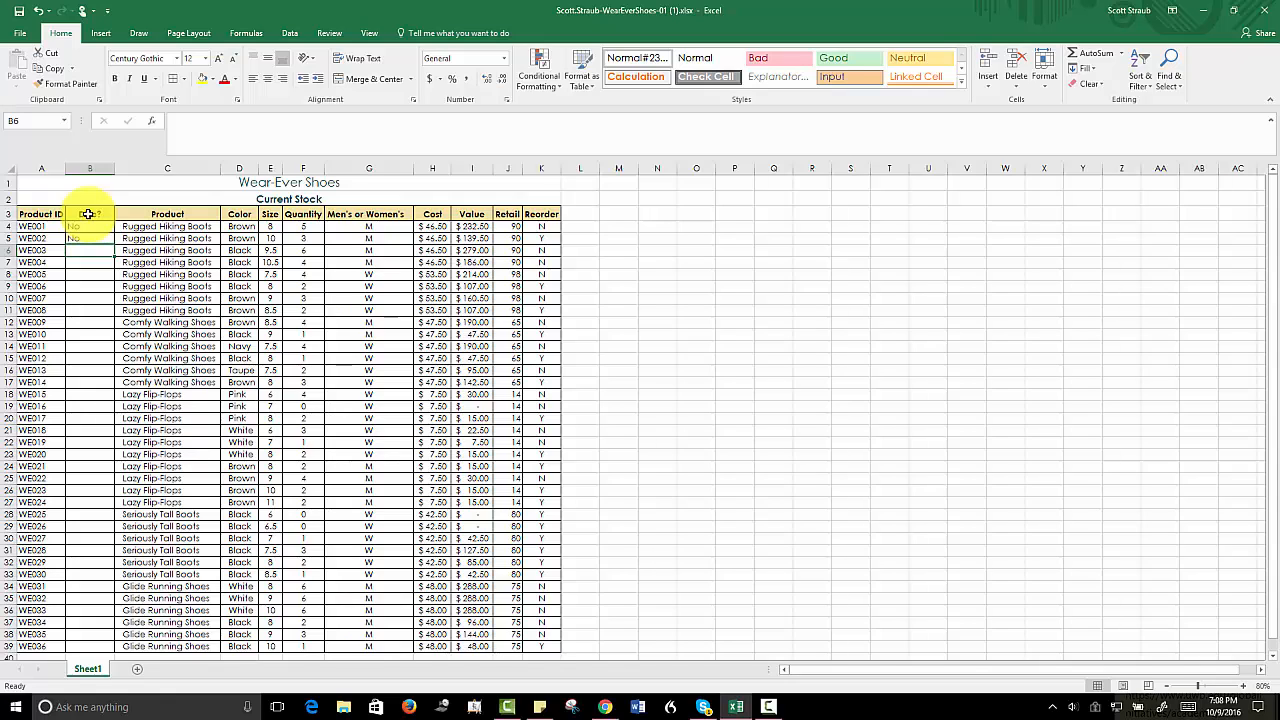
type("Yes")
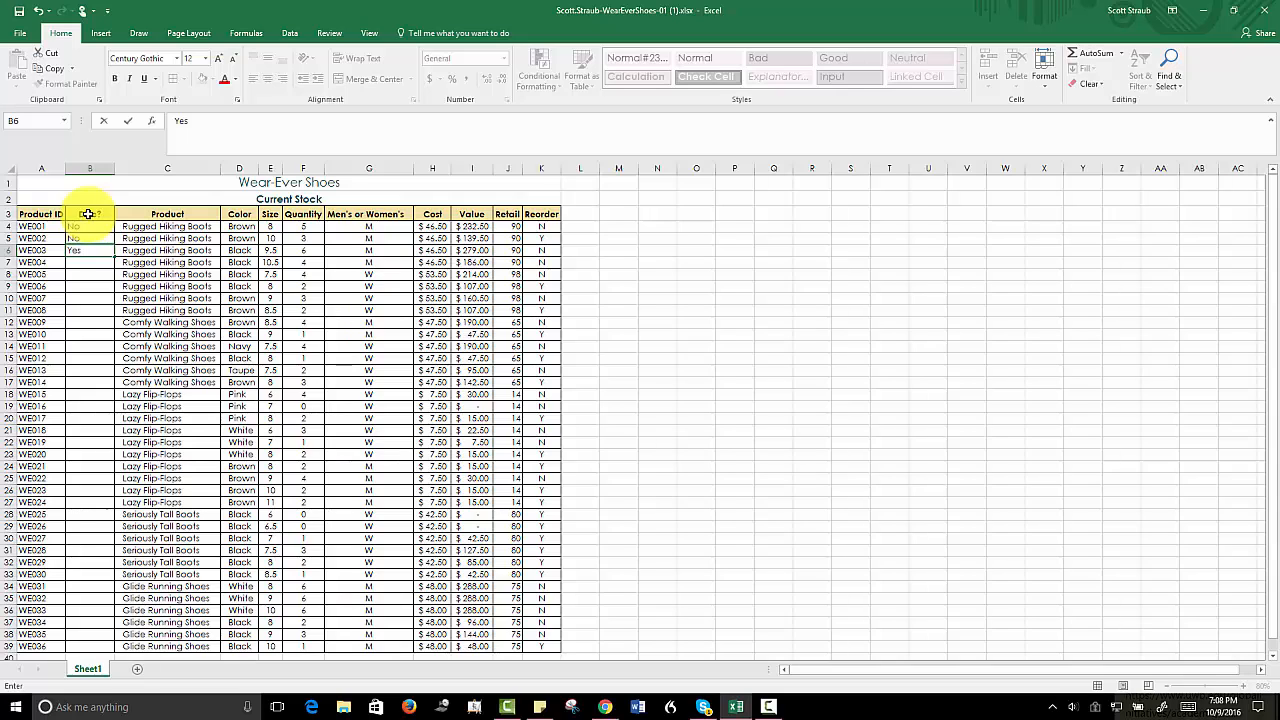
key("Return")
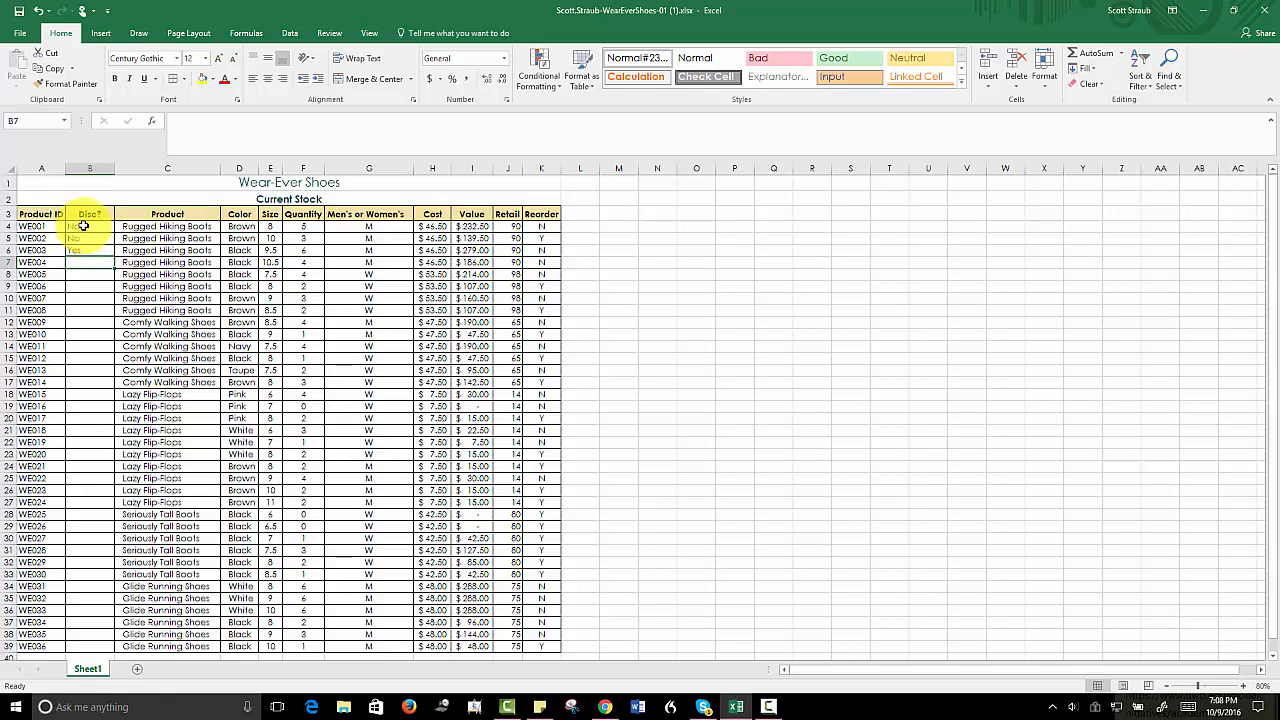
- Increase the indent of B4:B6 by two levels and fill the No, No, Yes pattern down to B39
left_click_drag(84, 226, 89, 246)
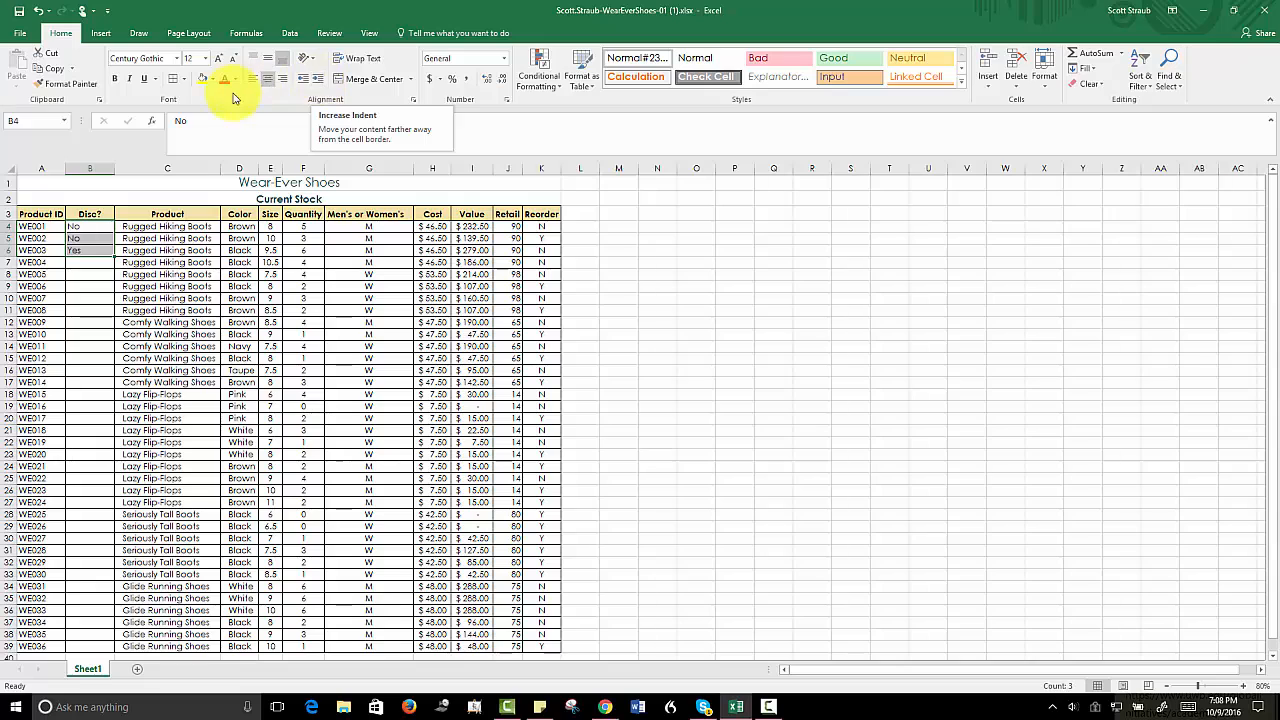
left_click(319, 84)
left_click(319, 84)
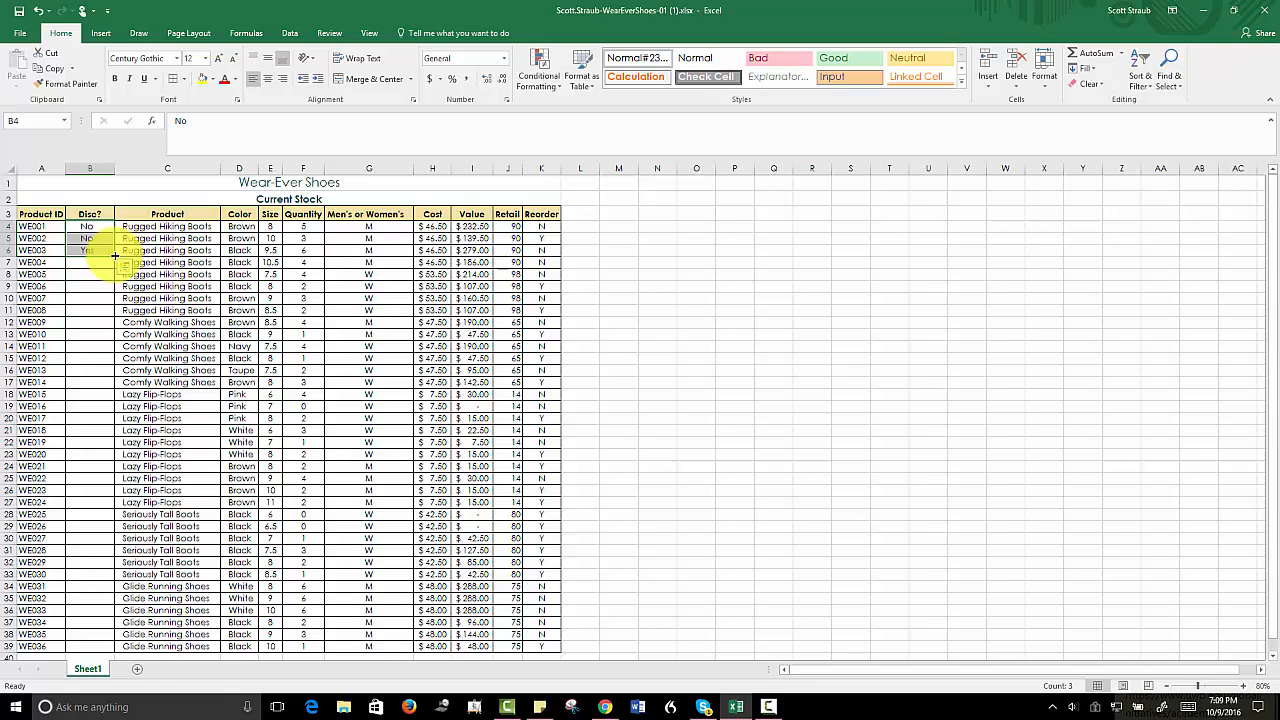
double_click(115, 256)
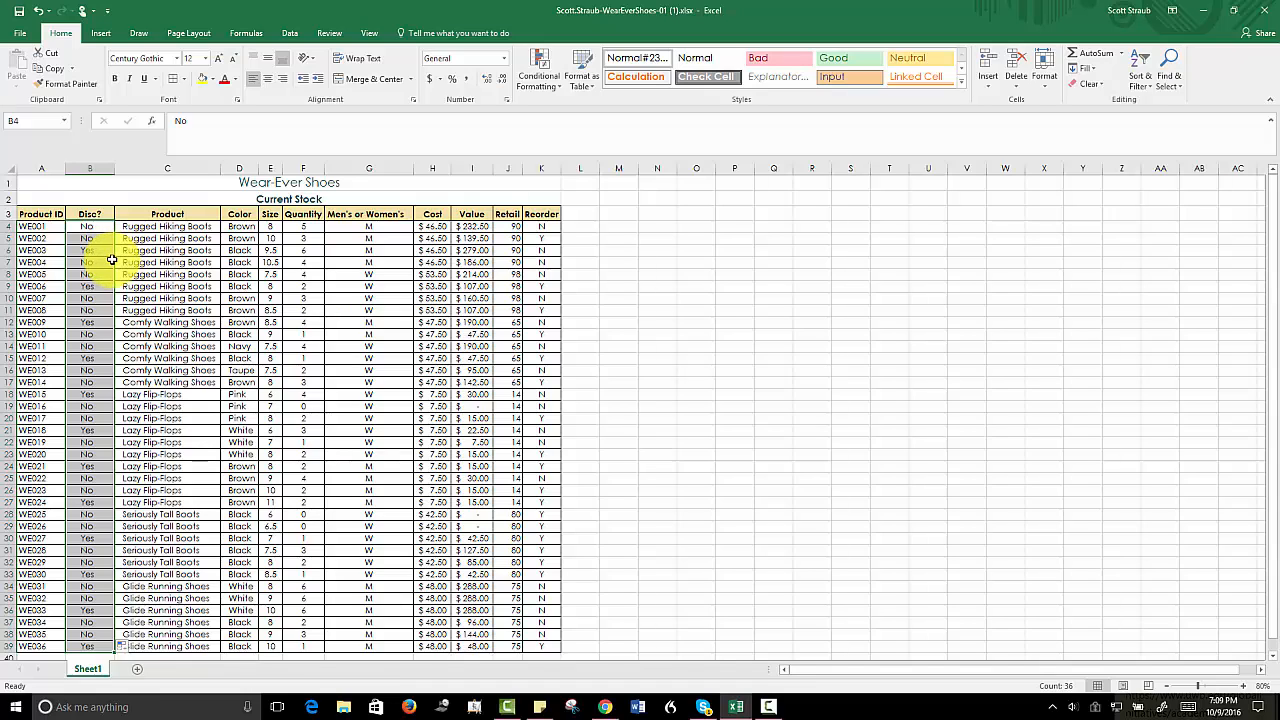
- Increase the indent of the Product ID entries in A4:A39 by one level and return to cell A1
left_click(32, 227)
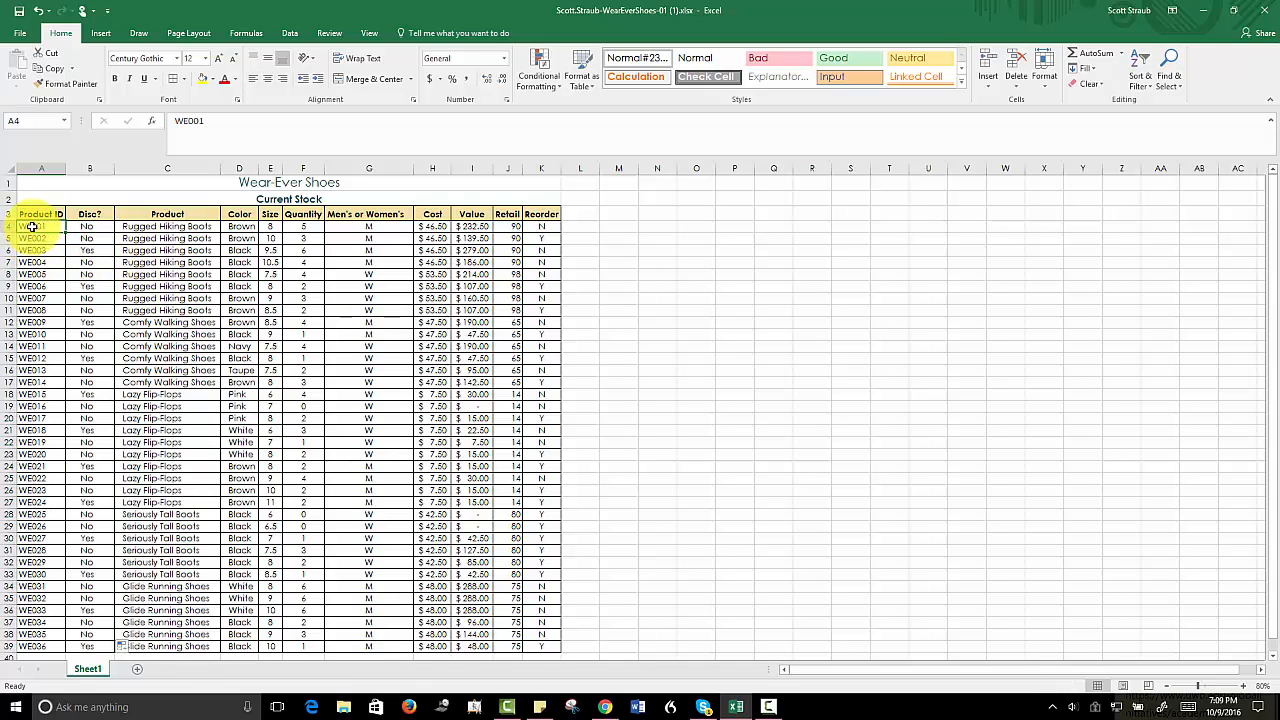
left_click_drag(32, 227, 47, 646)
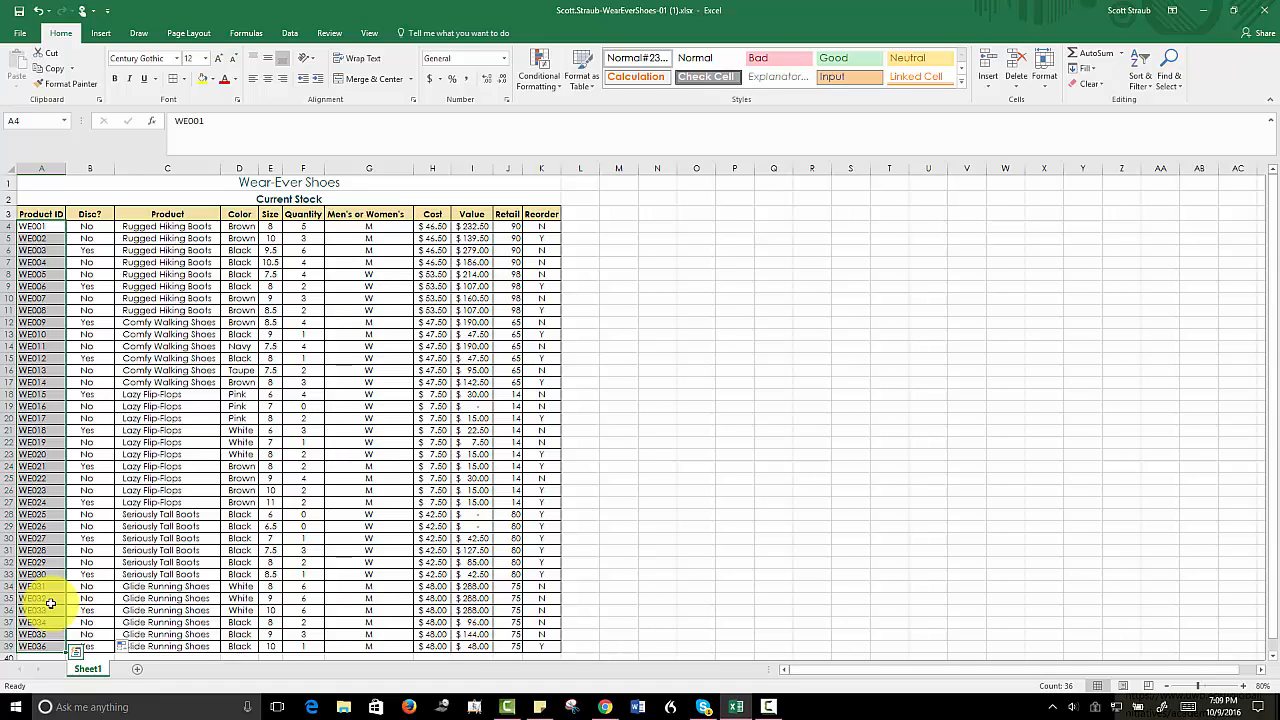
left_click(322, 82)
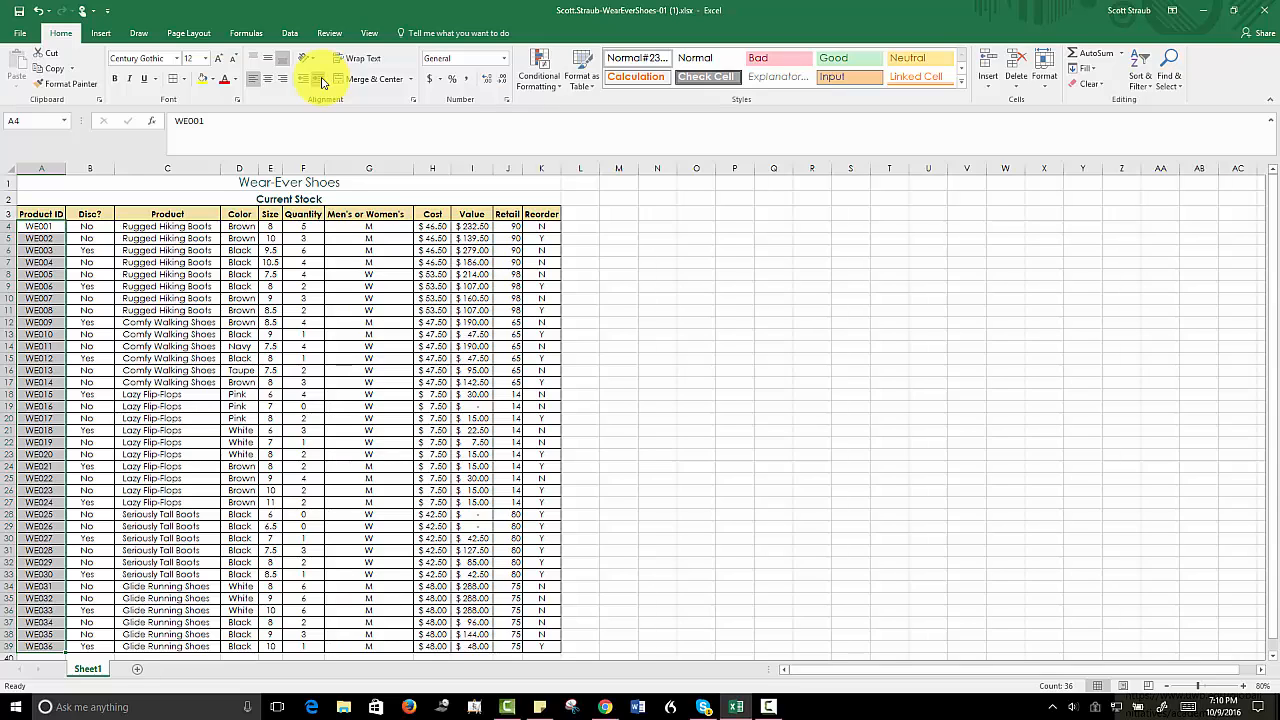
key("ctrl+Home")
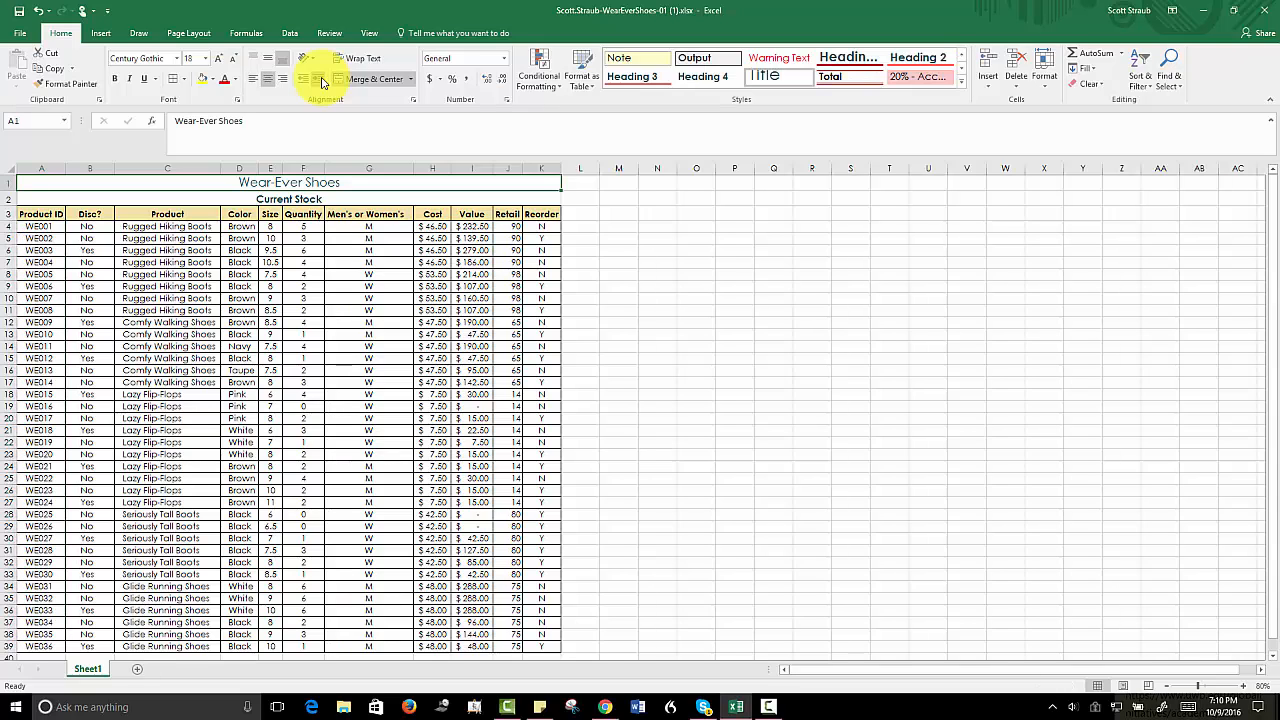
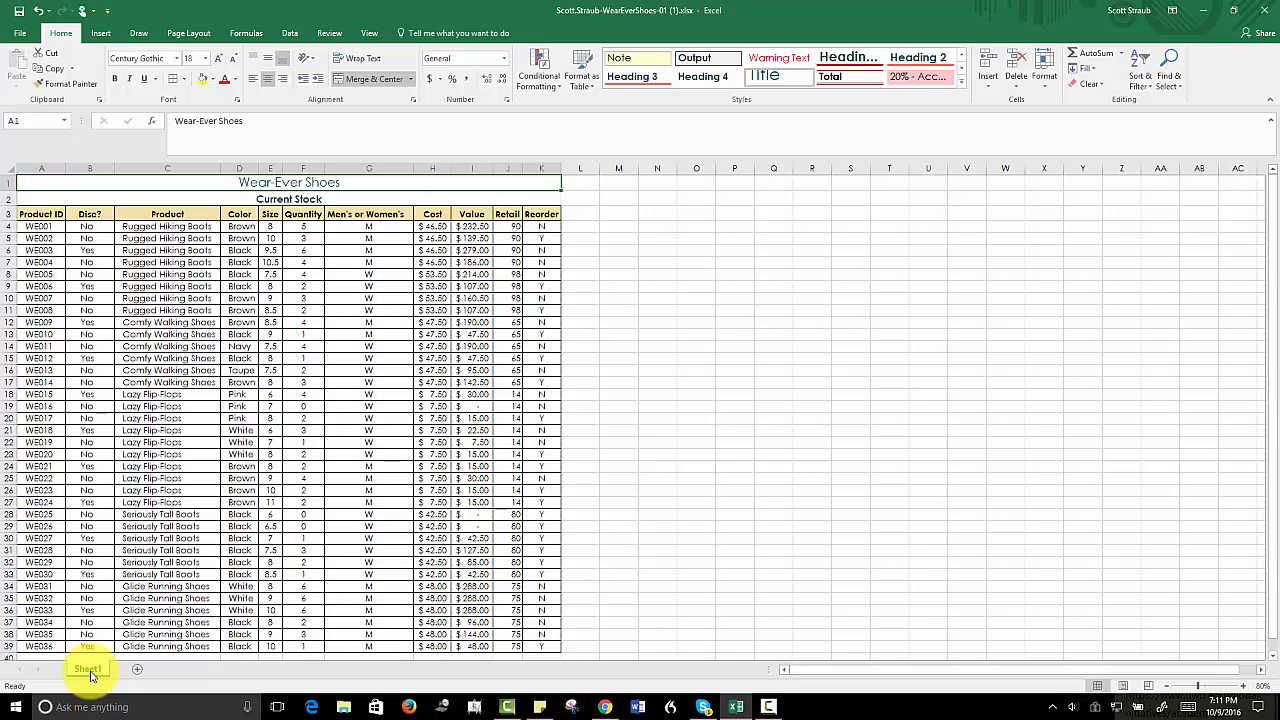
- Rename the Sheet1 worksheet as Inventory
double_click(90, 676)
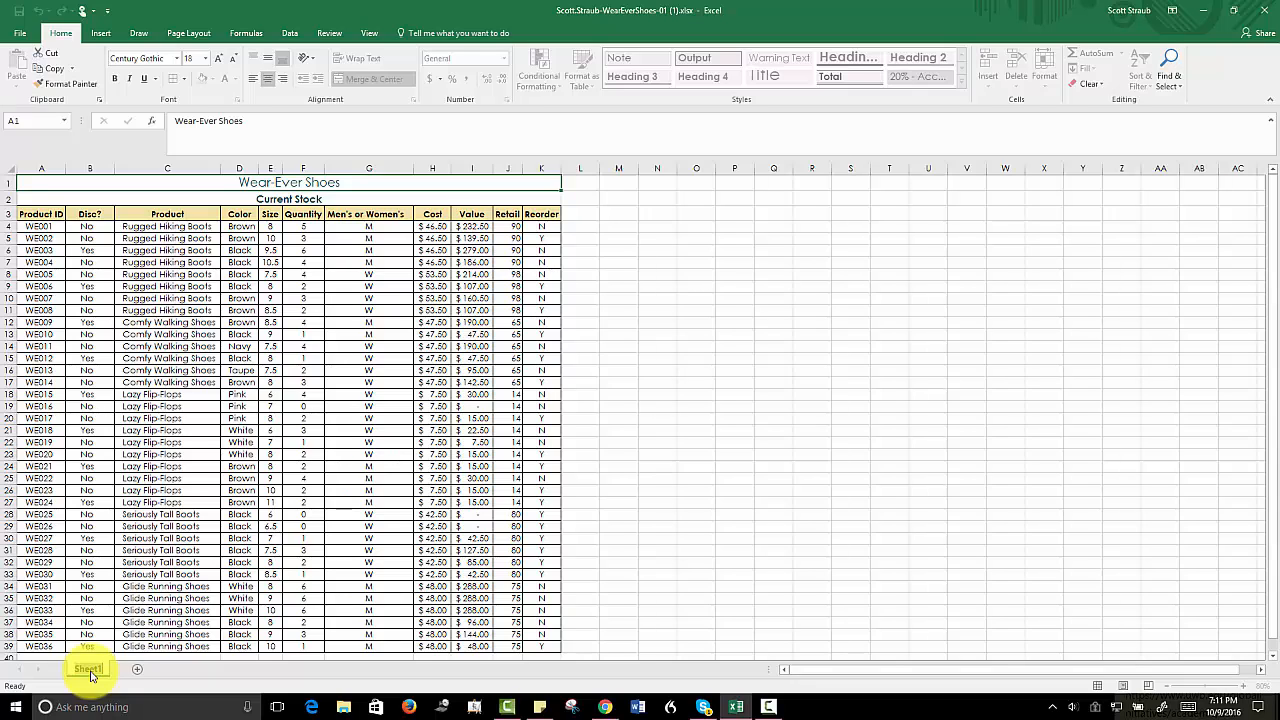
type("Inventory")
key("Return")
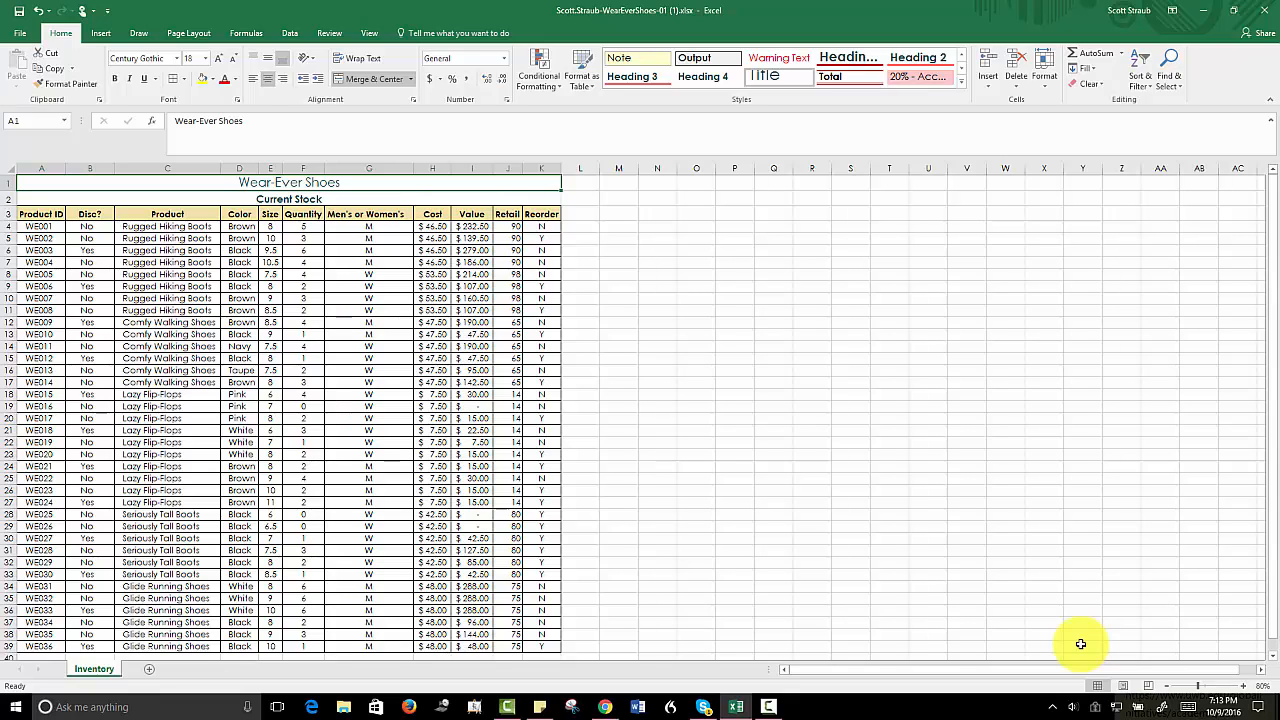
- In Page Layout view, insert the File Name element in the center section of the worksheet footer
left_click(1126, 688)
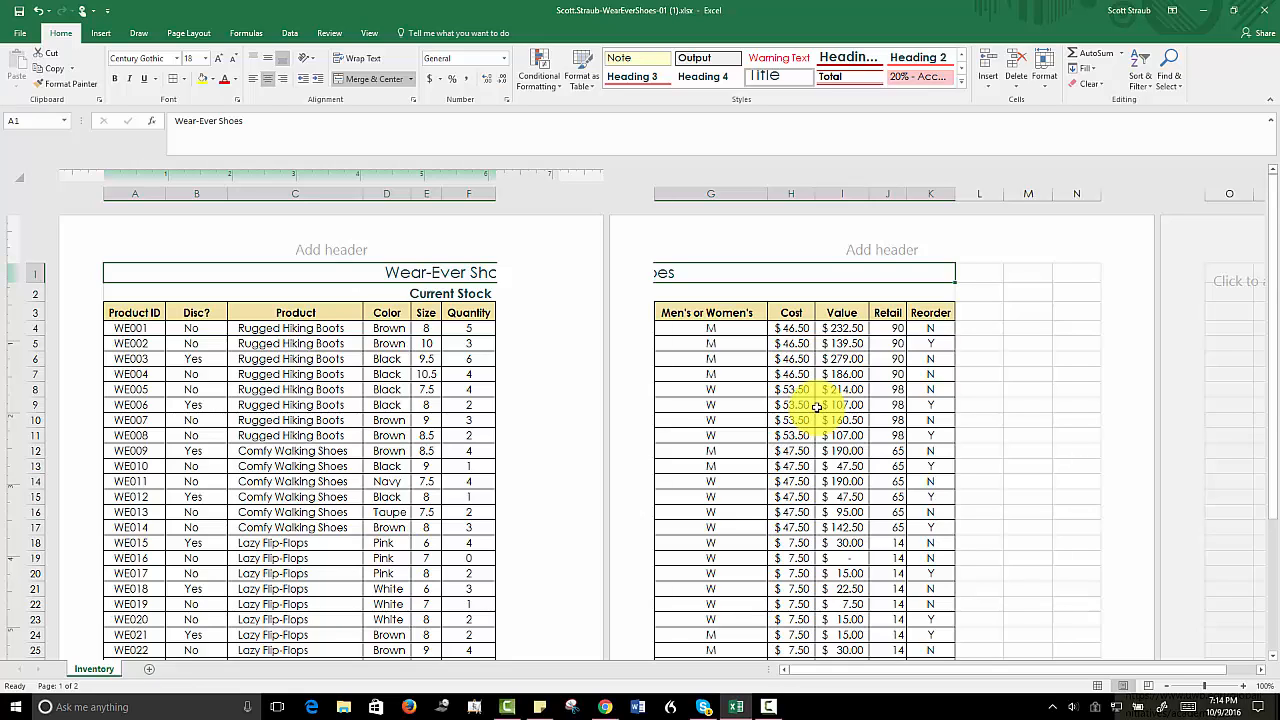
left_click(888, 249)
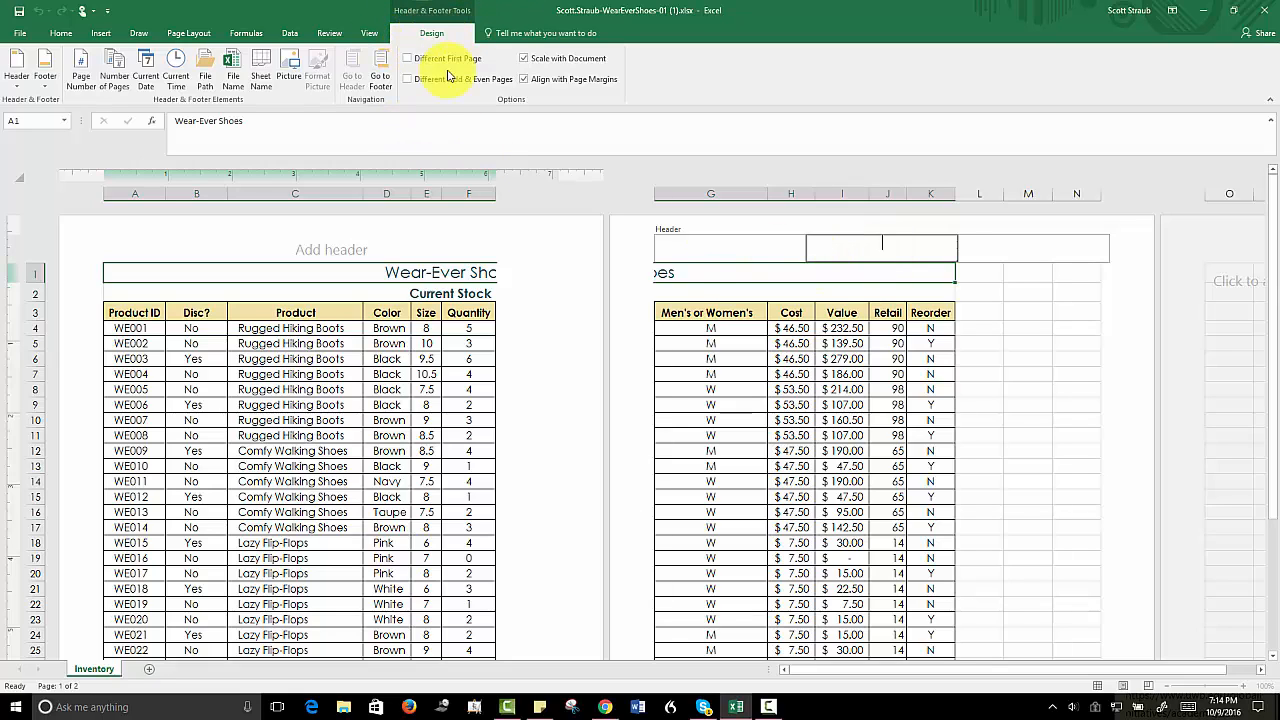
left_click(988, 313)
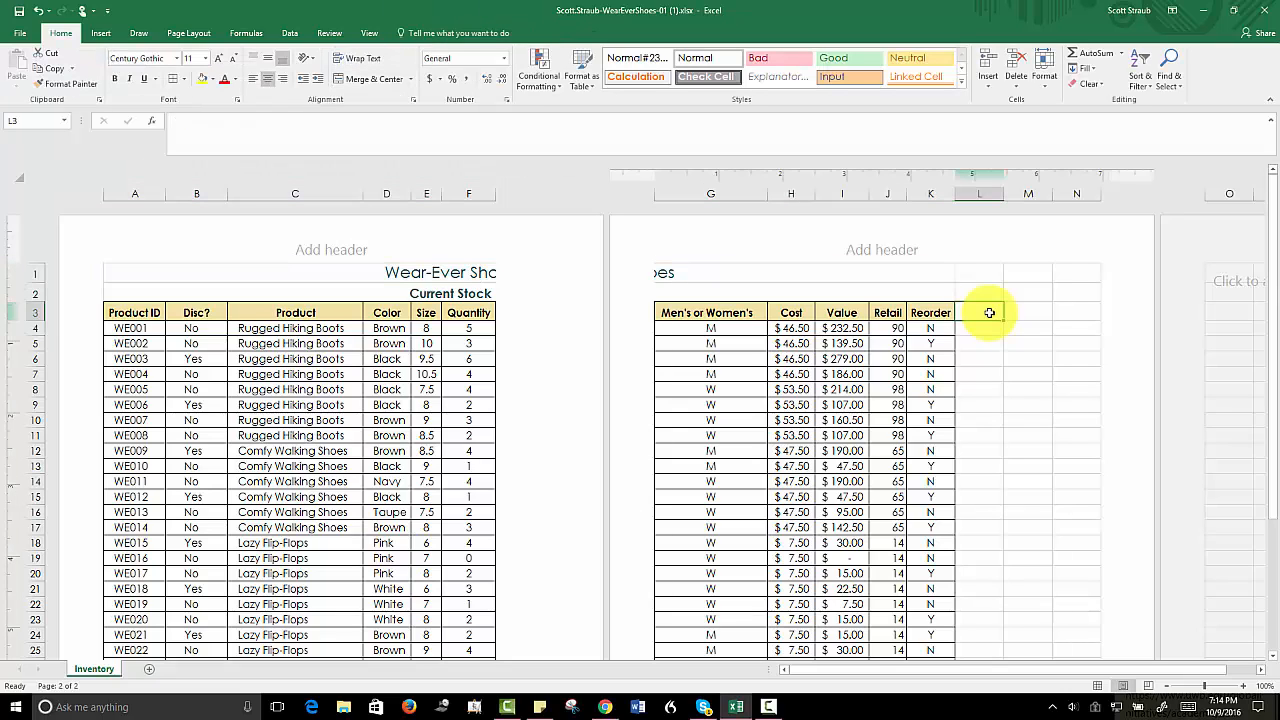
left_click(857, 245)
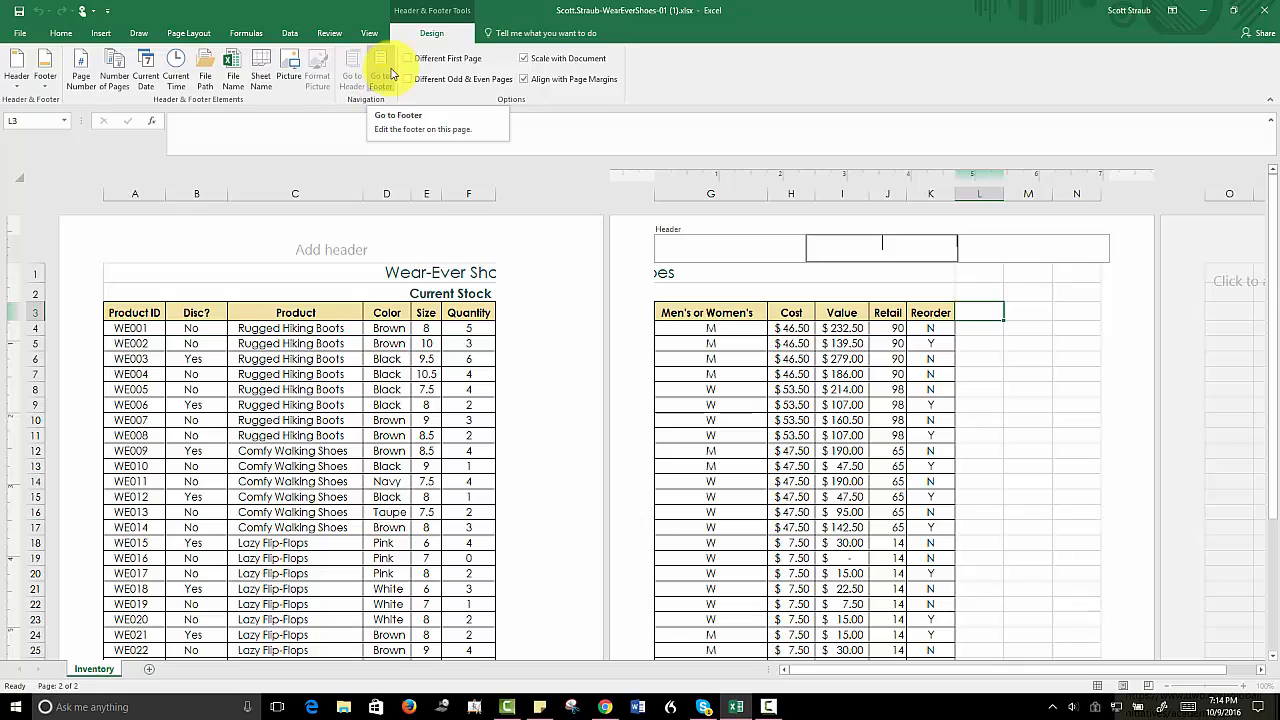
left_click(374, 84)
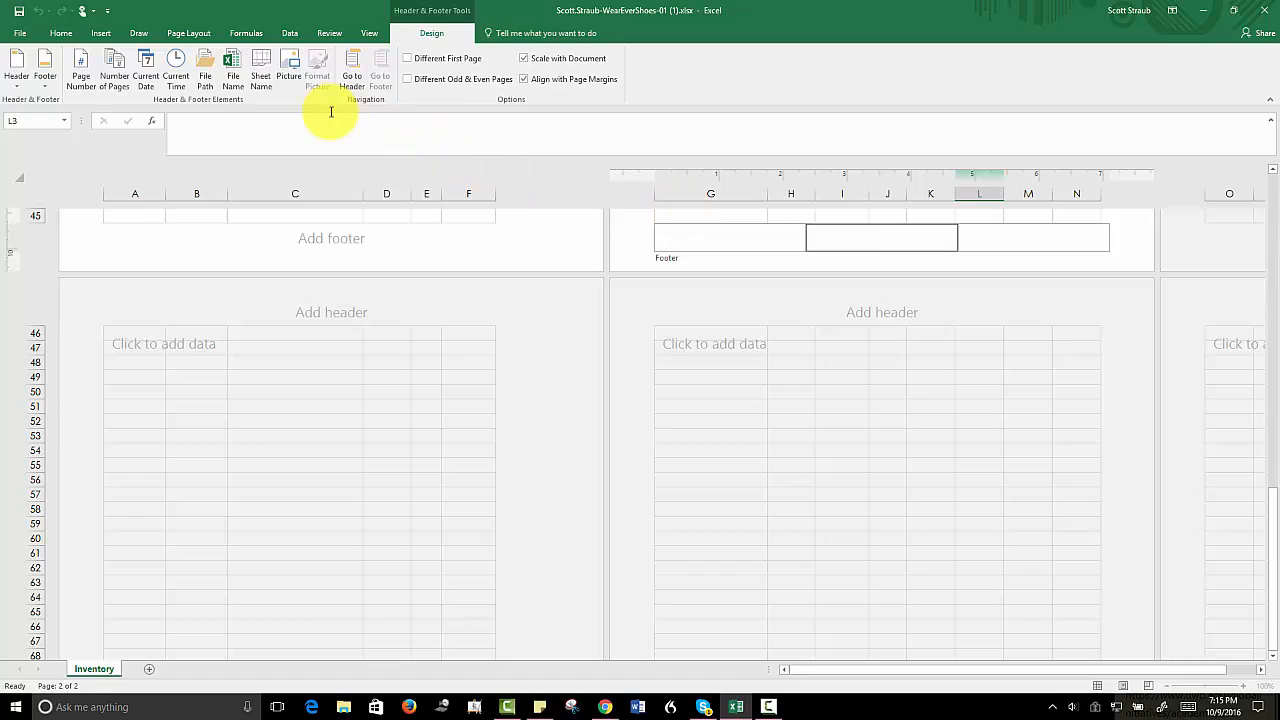
left_click(230, 78)
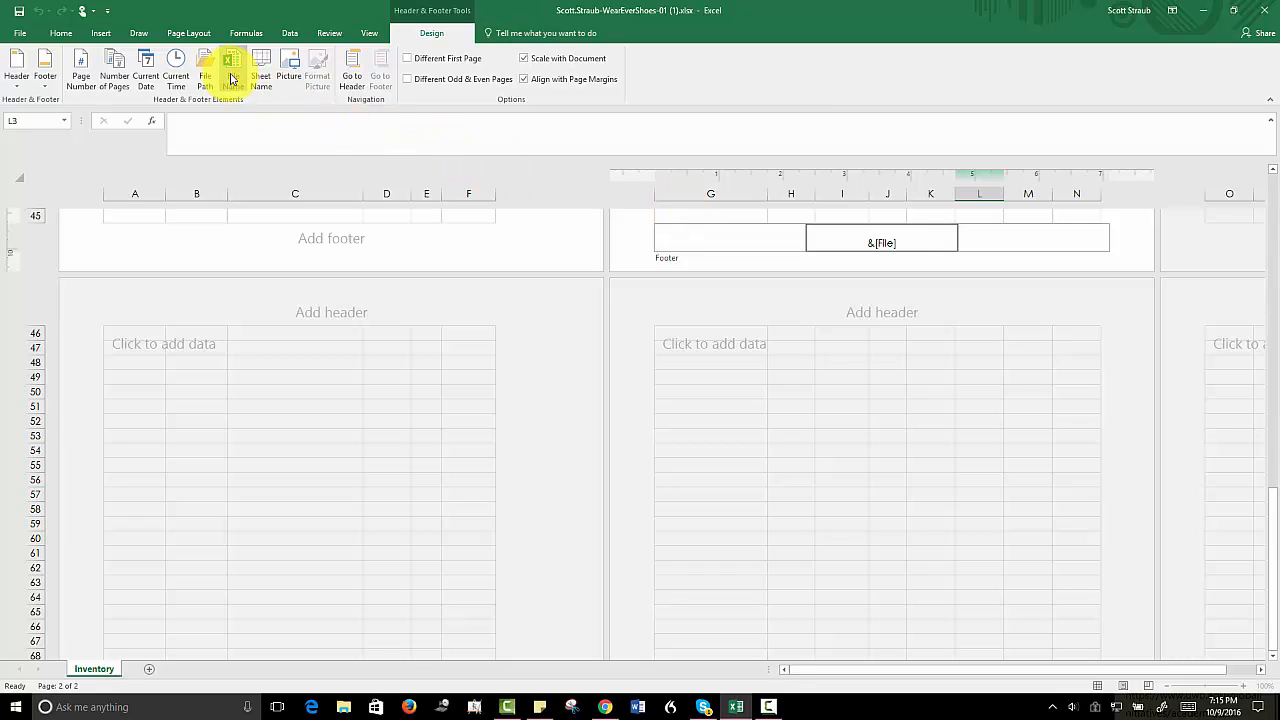
left_click(870, 243)
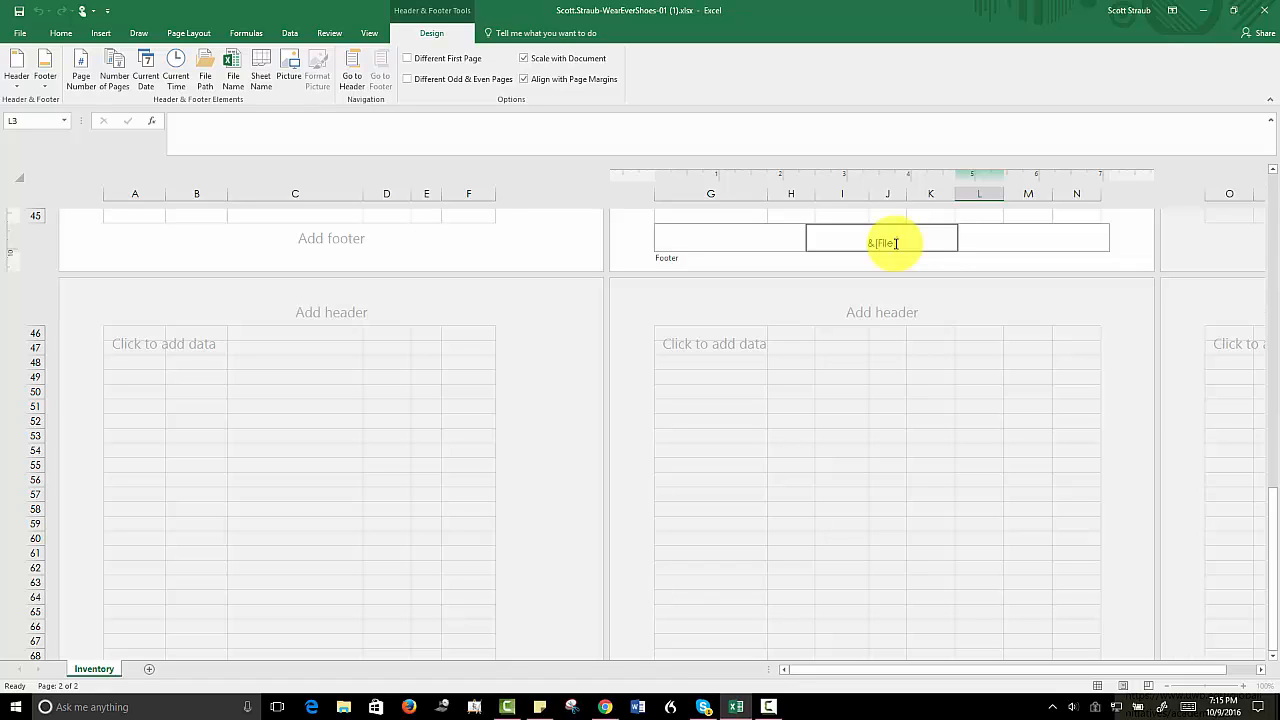
double_click(896, 243)
left_click(887, 360)
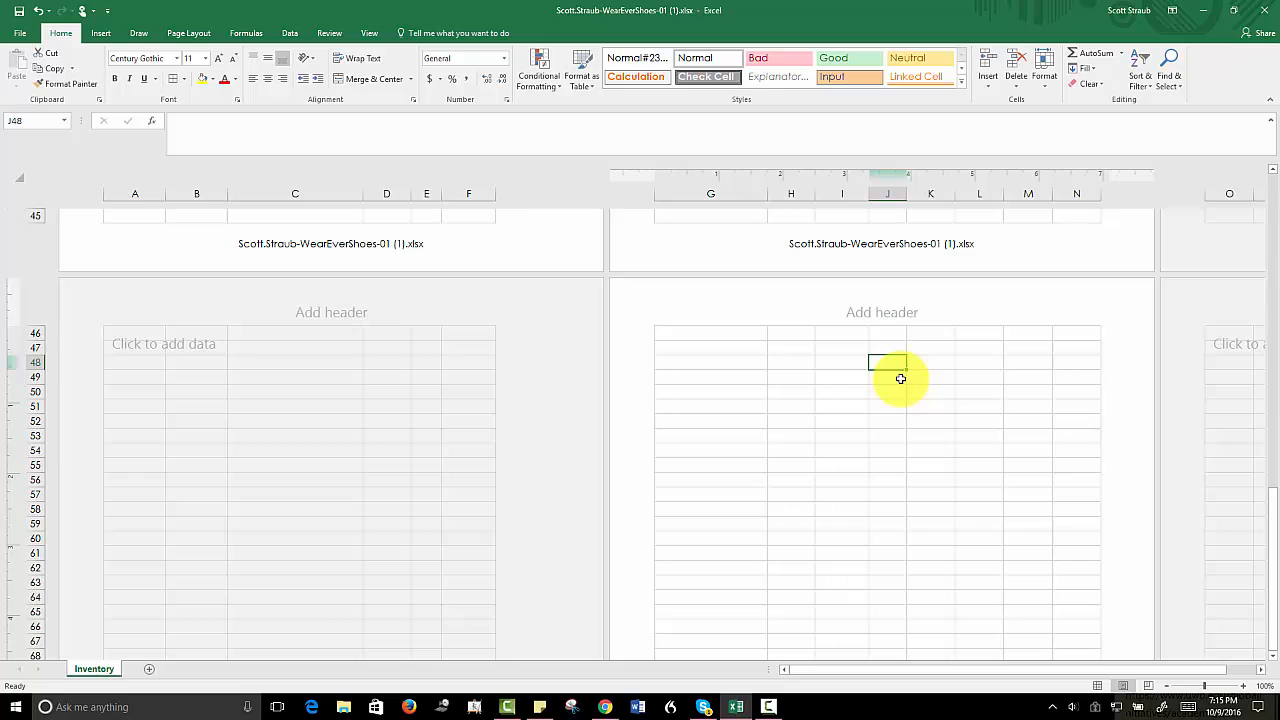
- Switch the worksheet back to Normal view and return to cell A1
left_click(817, 248)
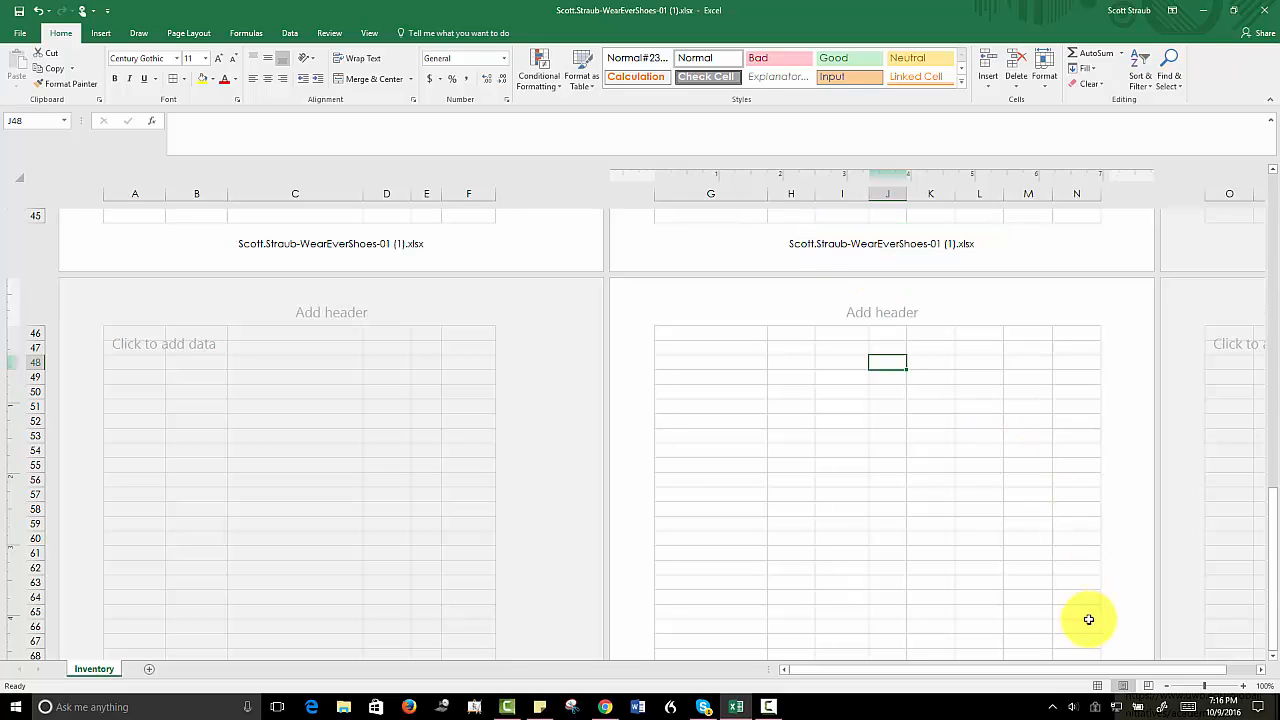
left_click(1100, 688)
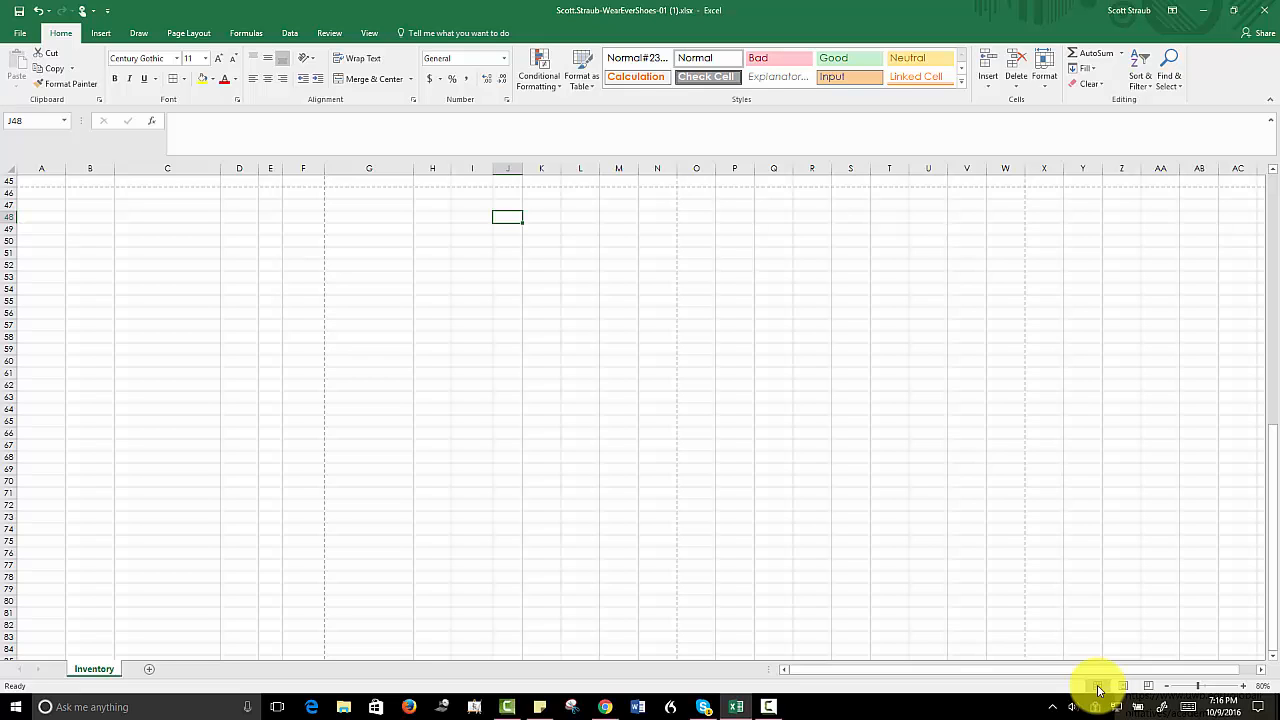
key("ctrl+Home")
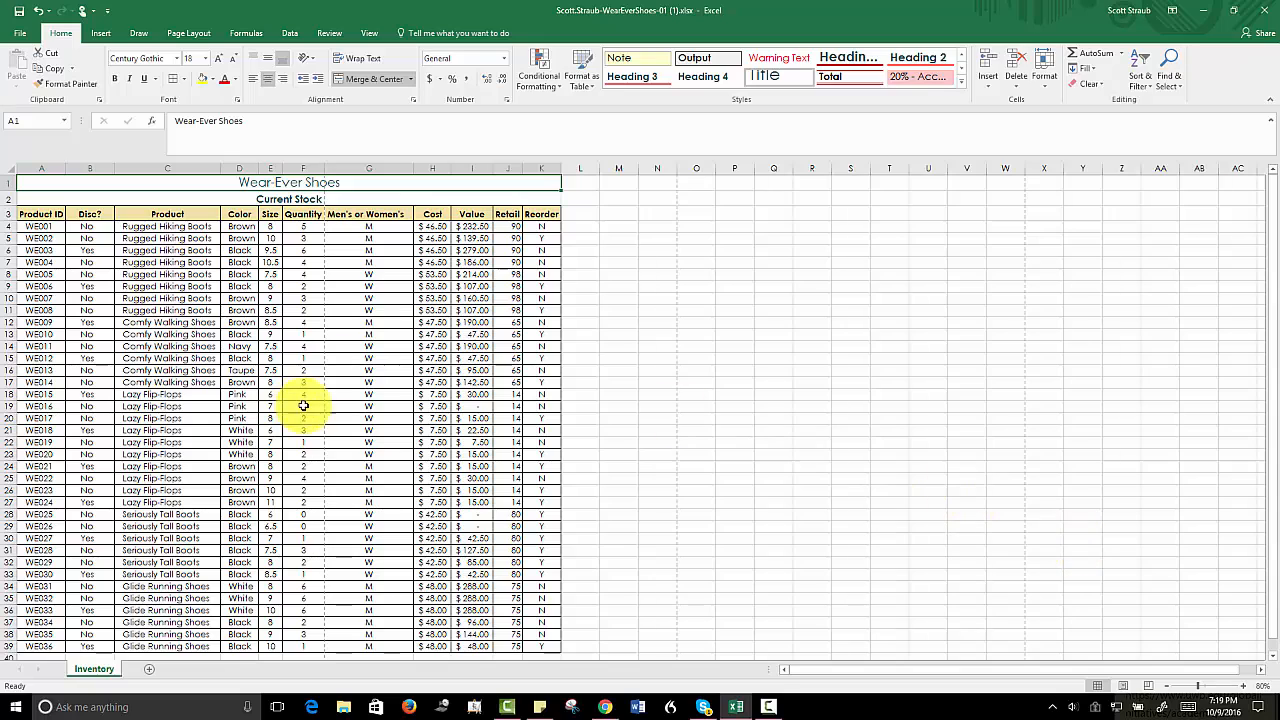
- Set the page orientation to Landscape and scale the sheet to fit 1 page wide by 1 tall
left_click(188, 33)
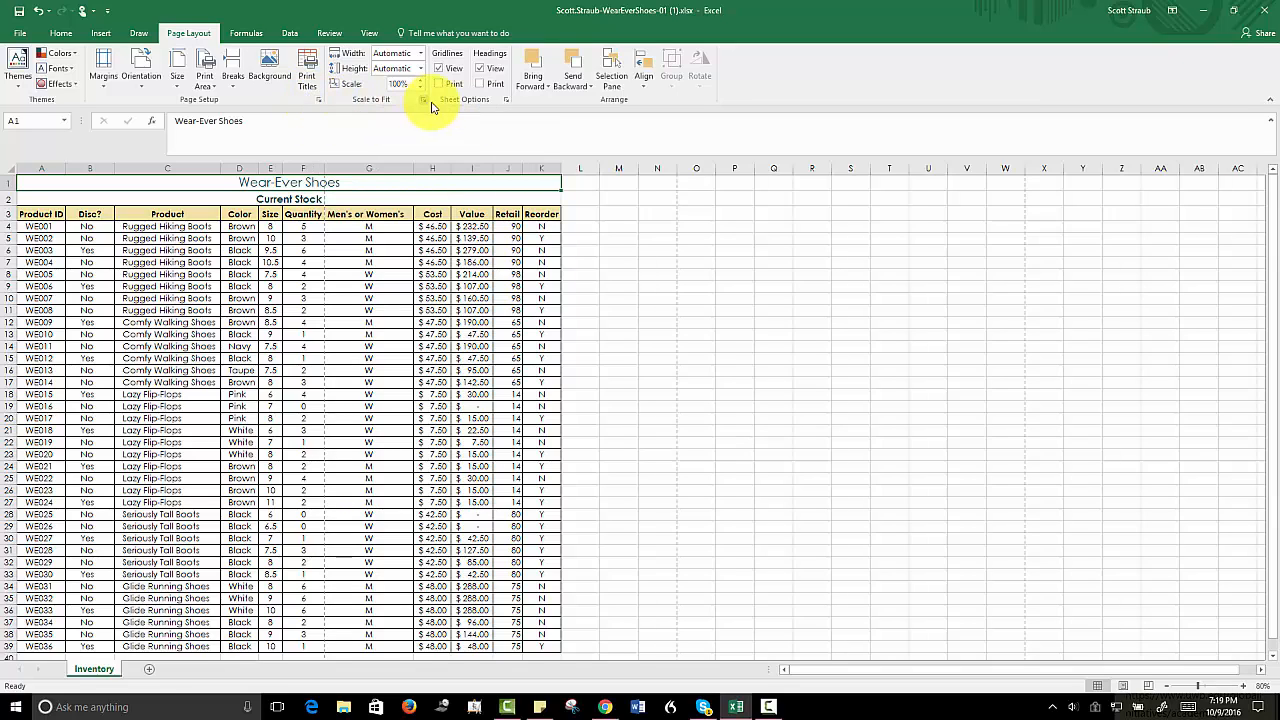
left_click(318, 103)
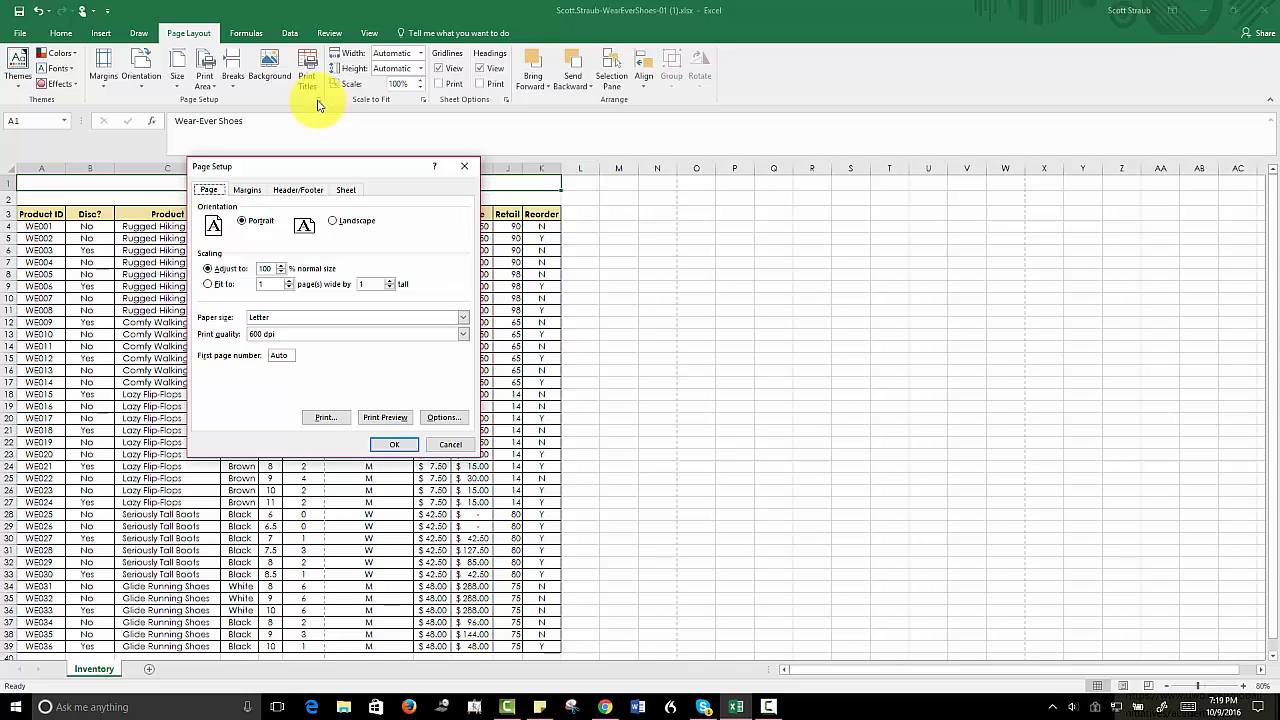
left_click(334, 222)
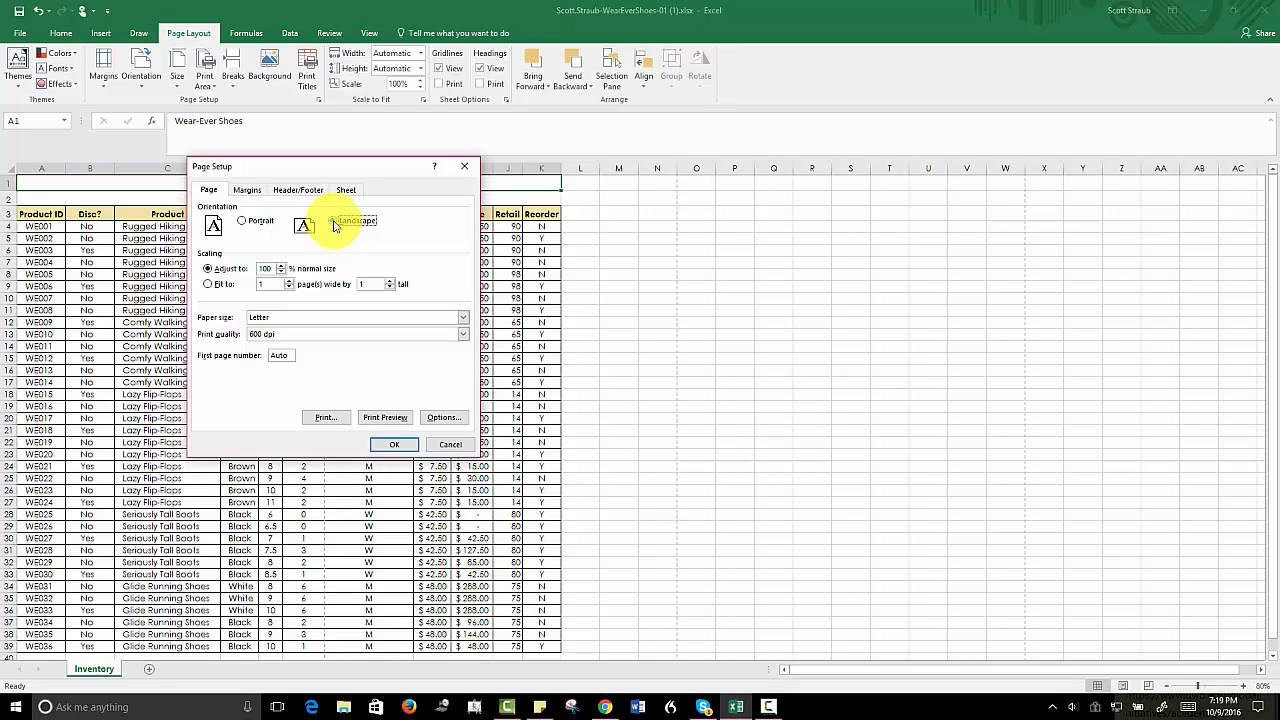
left_click(334, 222)
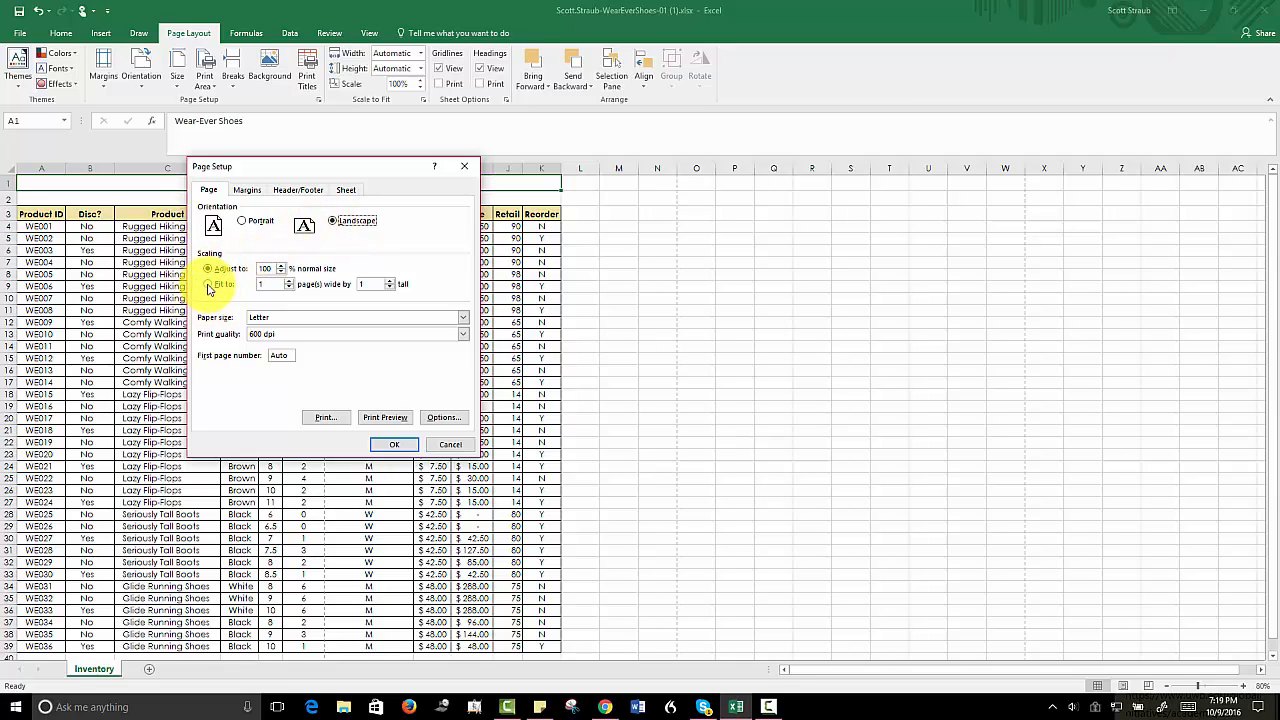
left_click(209, 287)
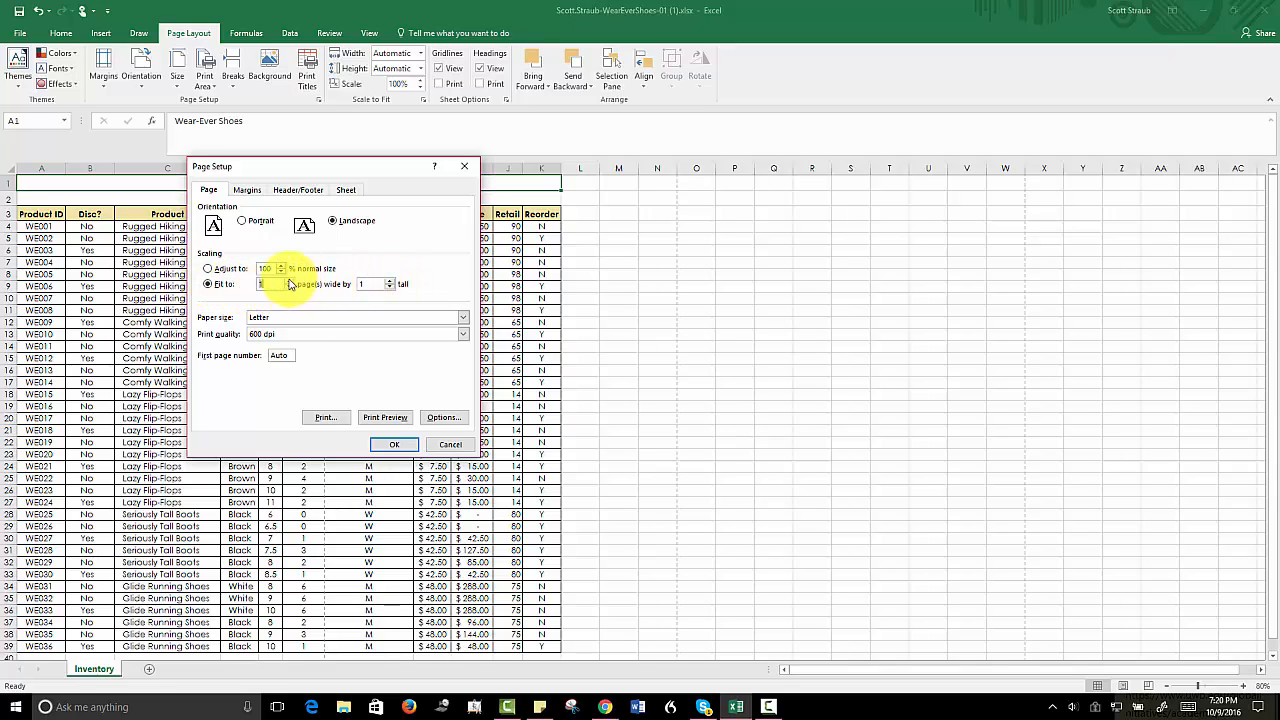
left_click(392, 444)
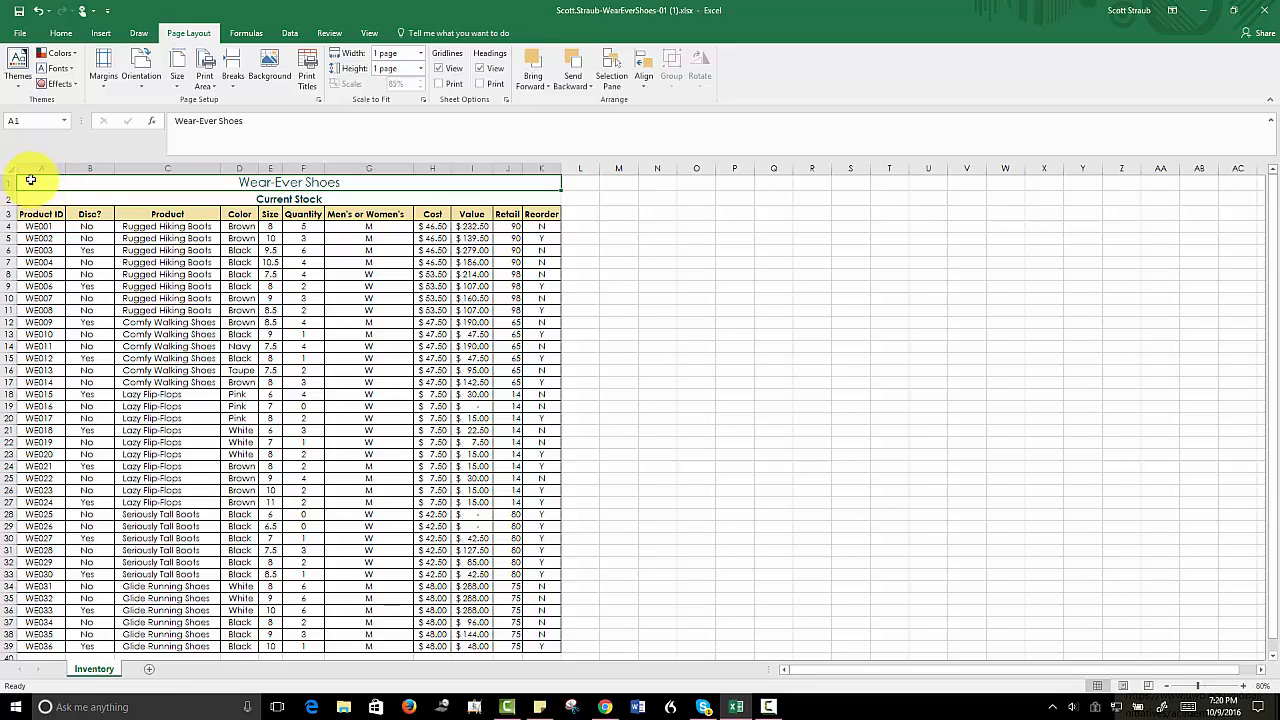
- Set the range A1:K11 as the print area and return to cell A1
left_click_drag(31, 180, 496, 310)
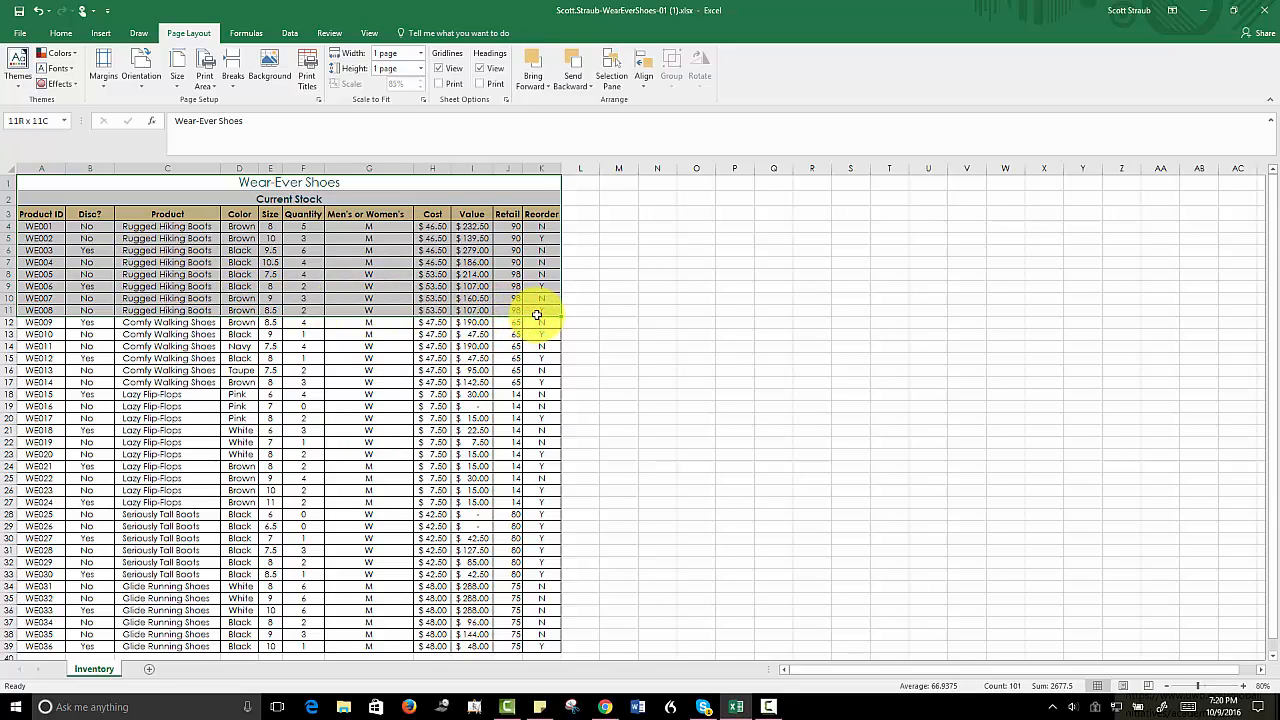
left_click_drag(537, 315, 532, 318)
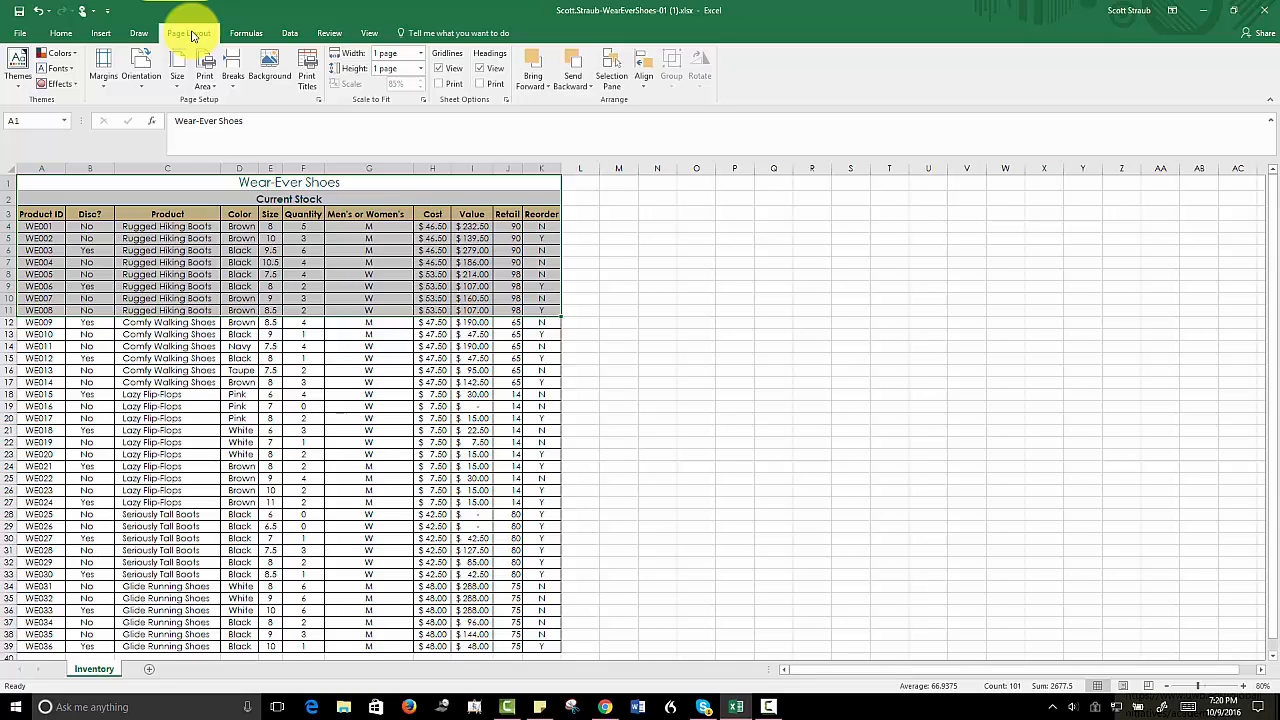
left_click(211, 92)
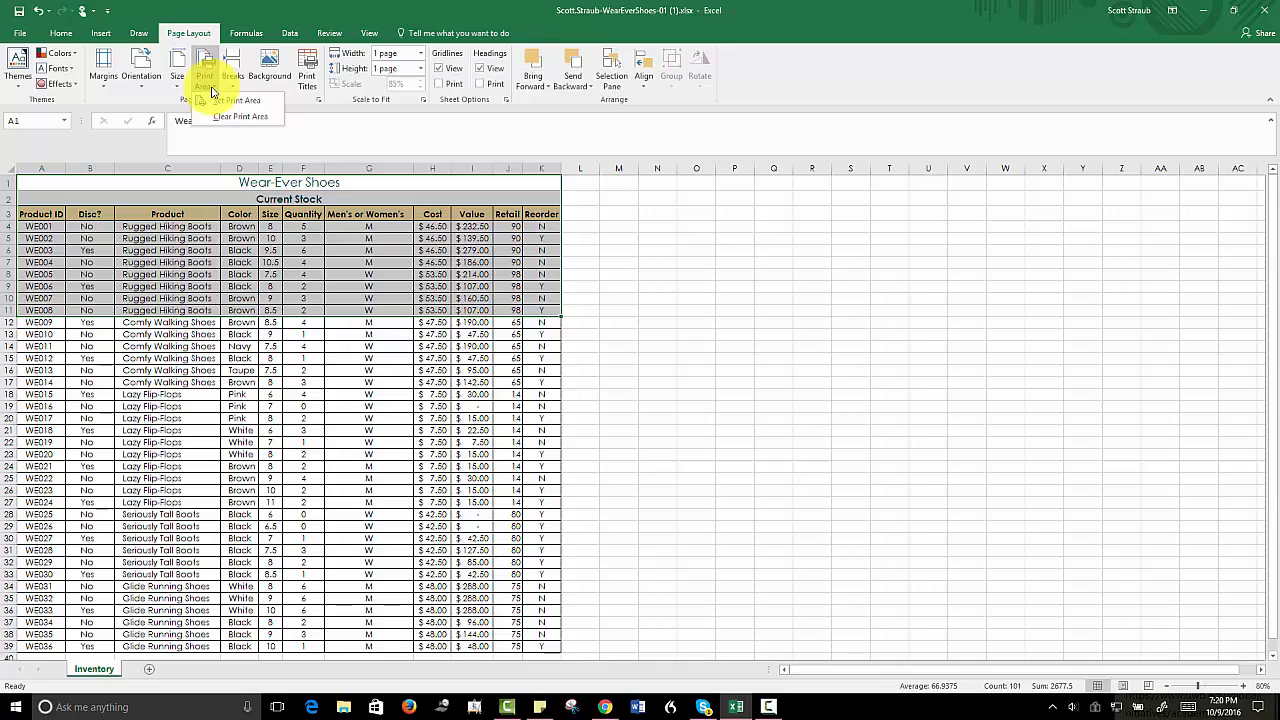
left_click(220, 100)
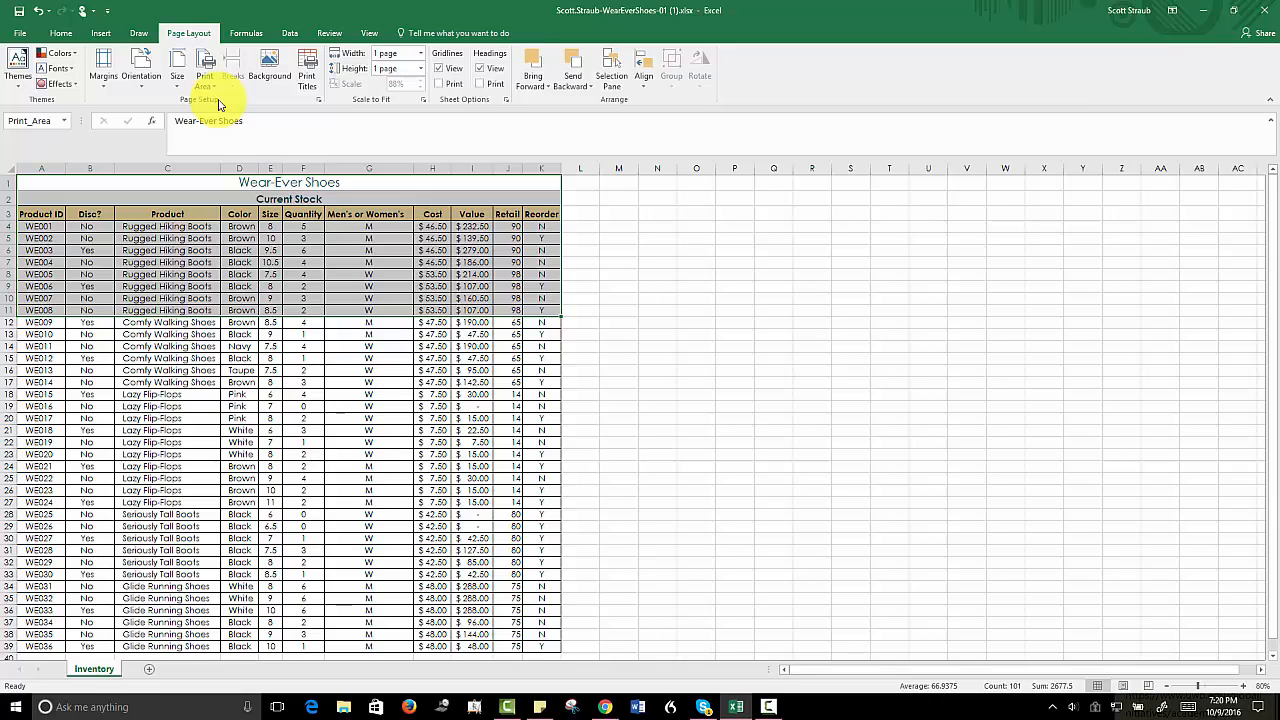
key("ctrl+Home")
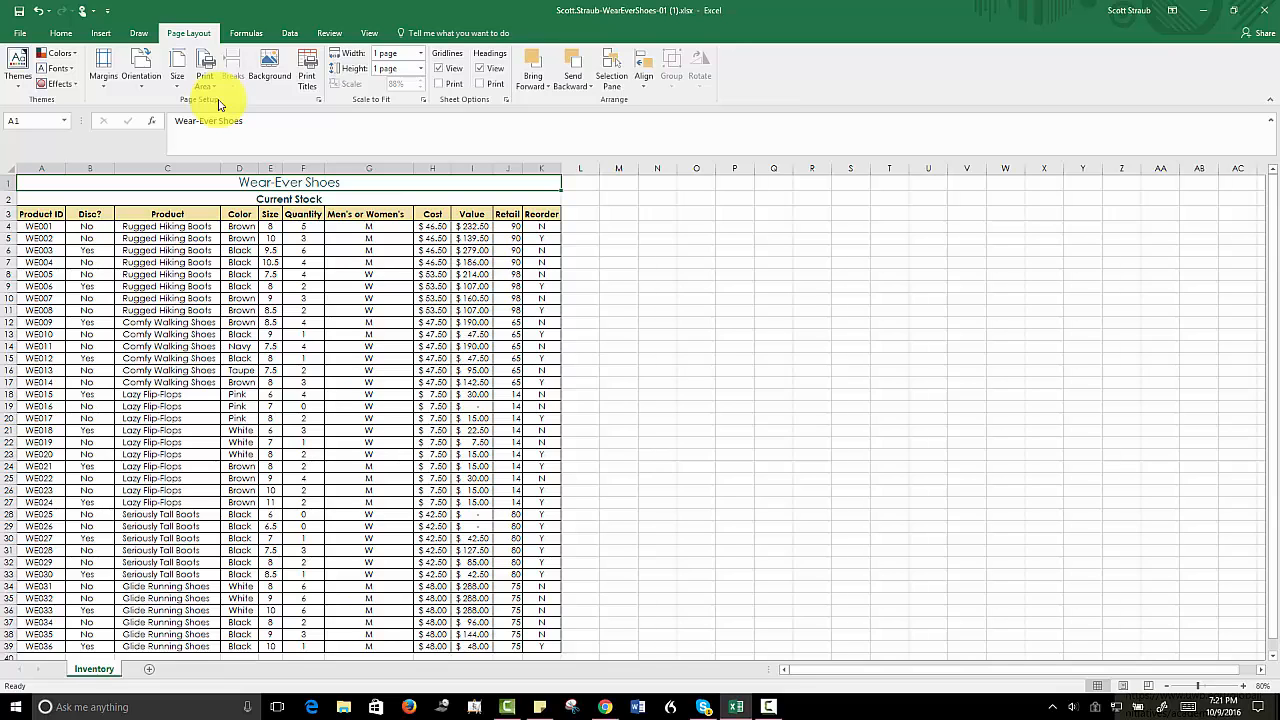
- Check the print preview of the Inventory sheet and return to the worksheet
left_click(18, 36)
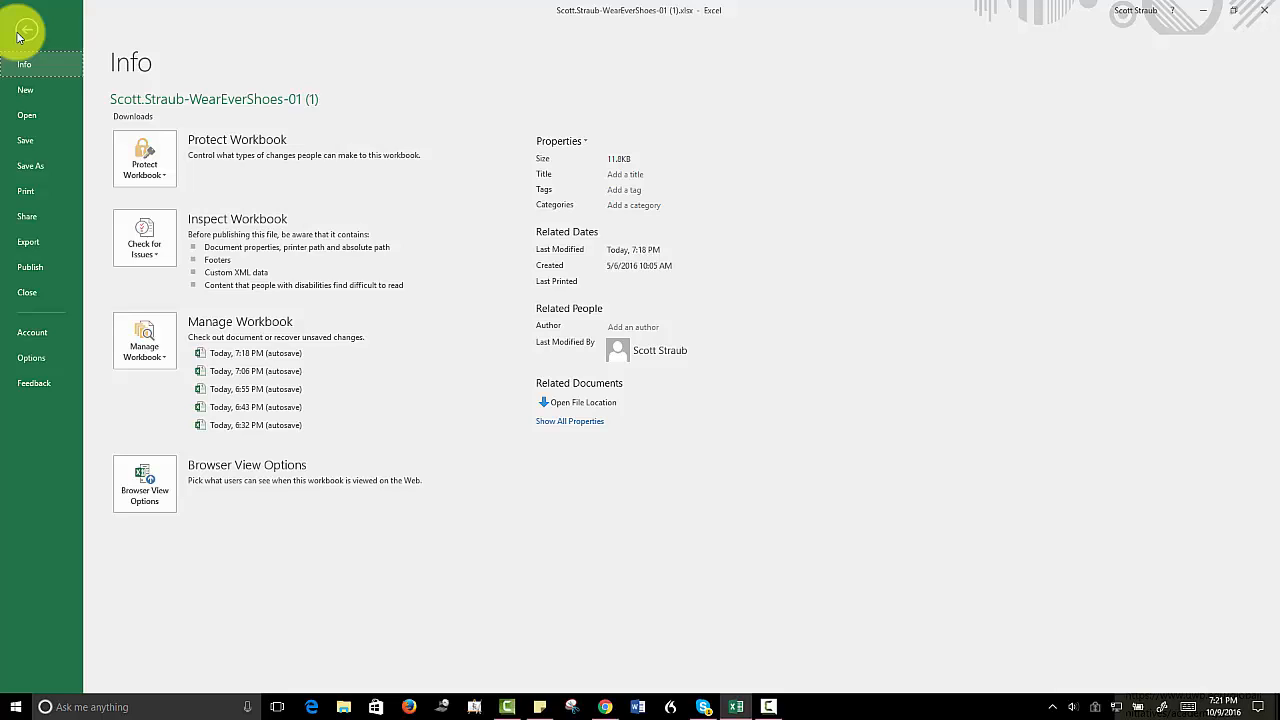
left_click(31, 189)
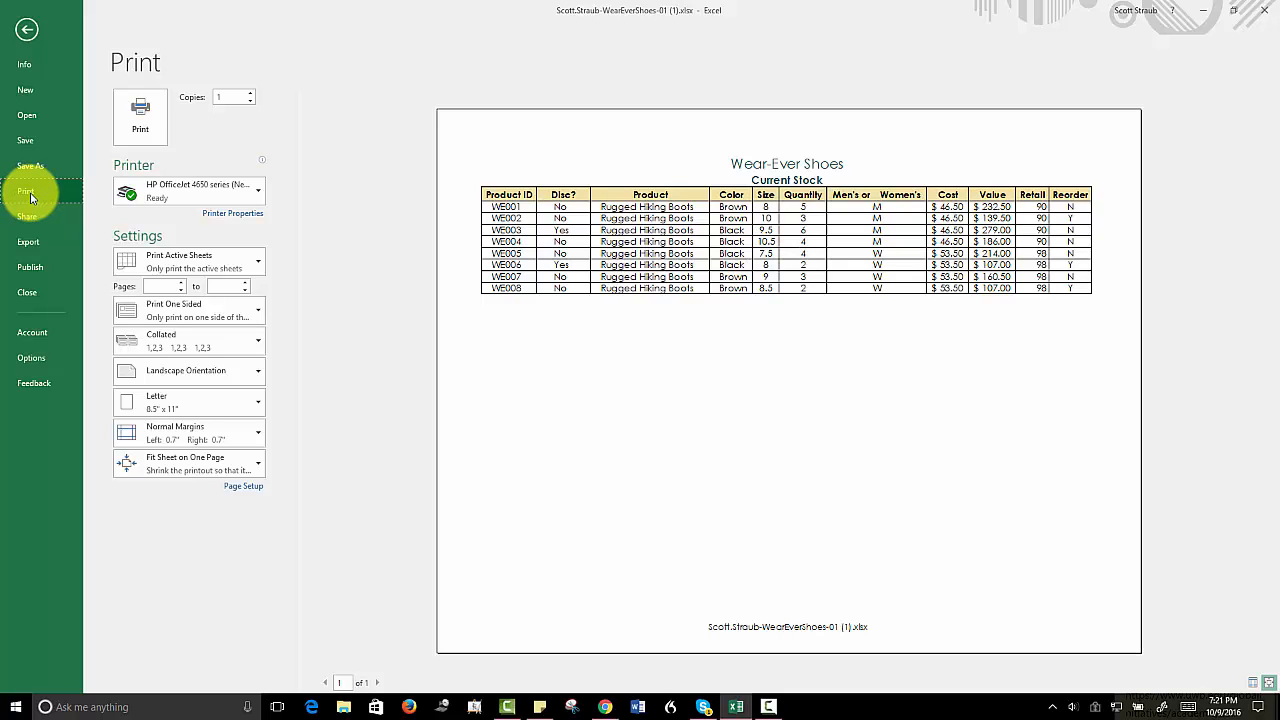
left_click(28, 34)
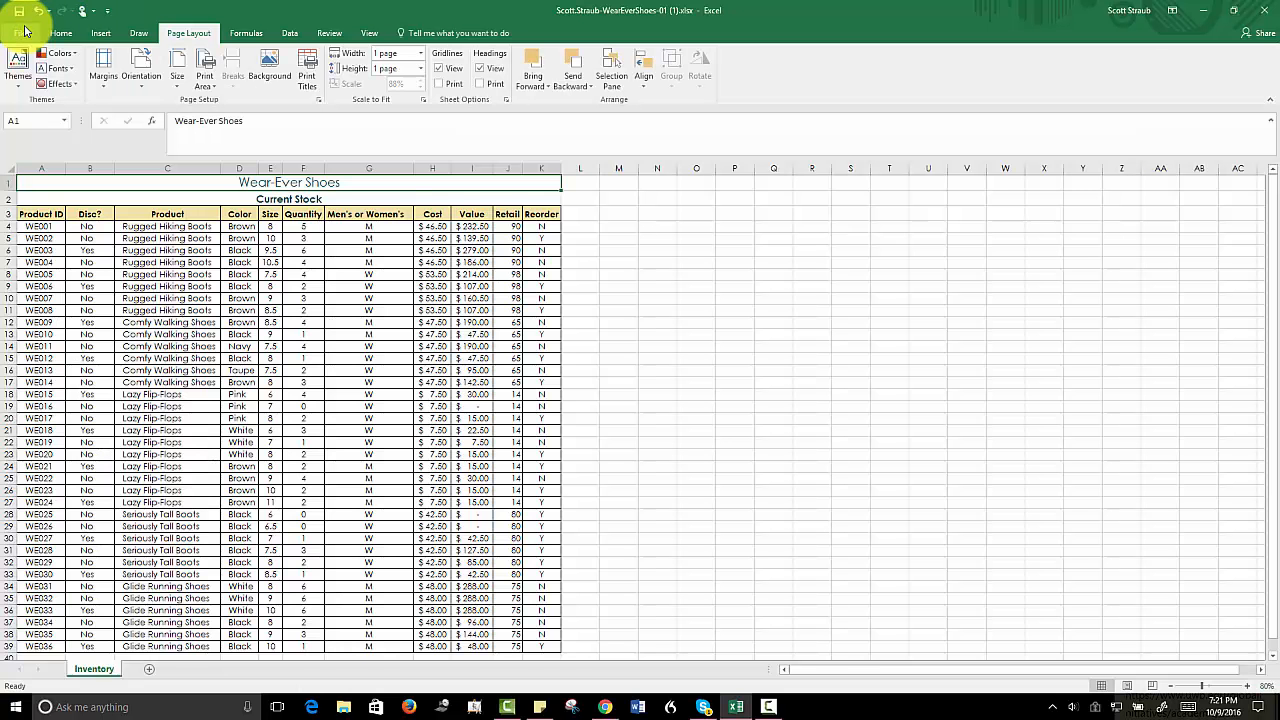